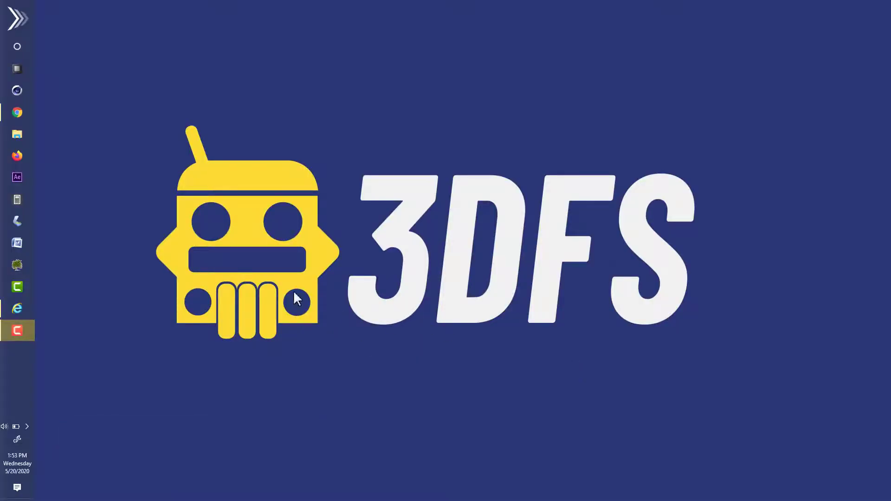
Step: Launch Cinema 4D R19 from the taskbar to start an empty, untitled project
{"action": "left_click", "coordinate": [4, 93]}
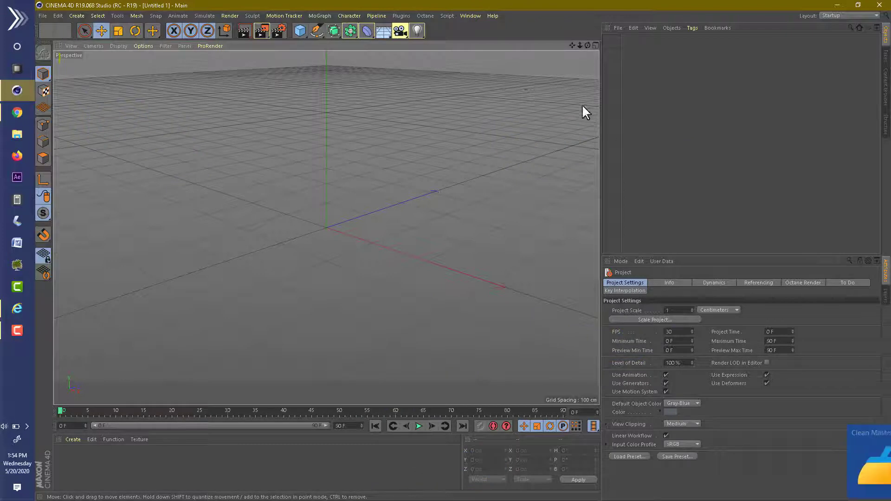
Step: Dismiss the MAXON Online Updater and cycle through the transform tools, leaving Scale active
{"action": "left_click_drag", "start_coordinate": [587, 45], "coordinate": [586, 65]}
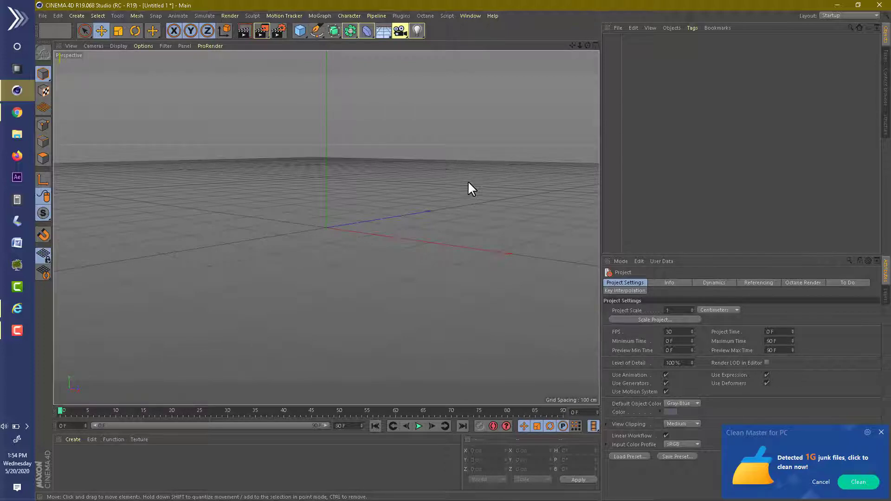
{"action": "left_click", "coordinate": [589, 145]}
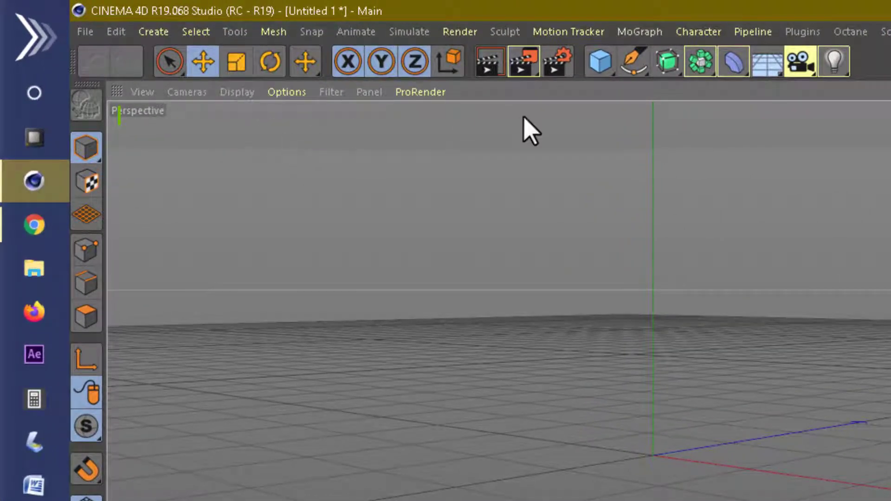
{"action": "left_click", "coordinate": [171, 61]}
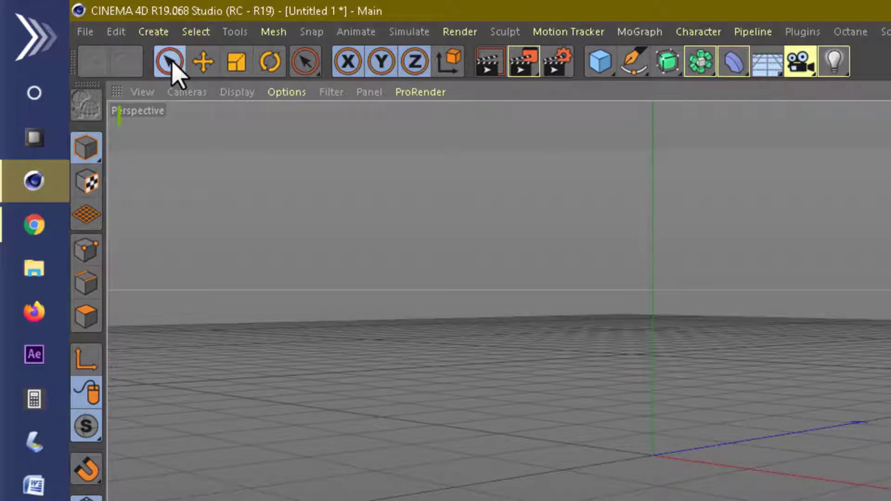
{"action": "left_click", "coordinate": [197, 61]}
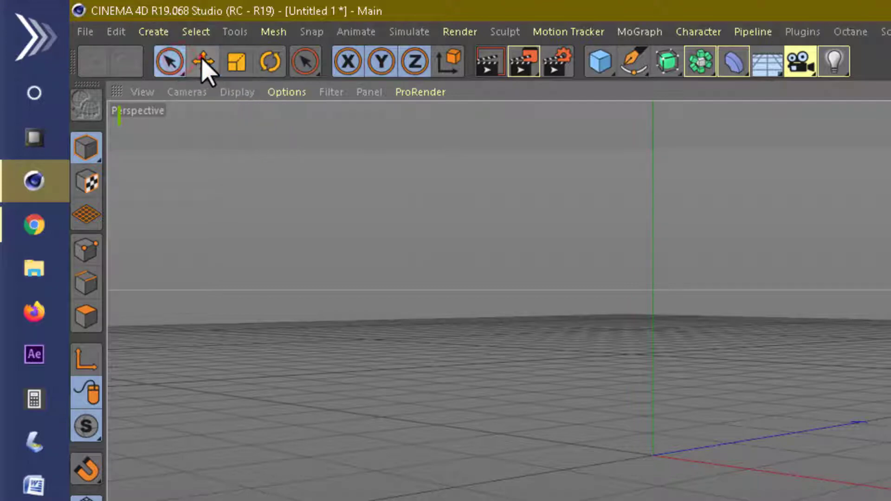
{"action": "left_click", "coordinate": [167, 69]}
{"action": "left_click", "coordinate": [203, 70]}
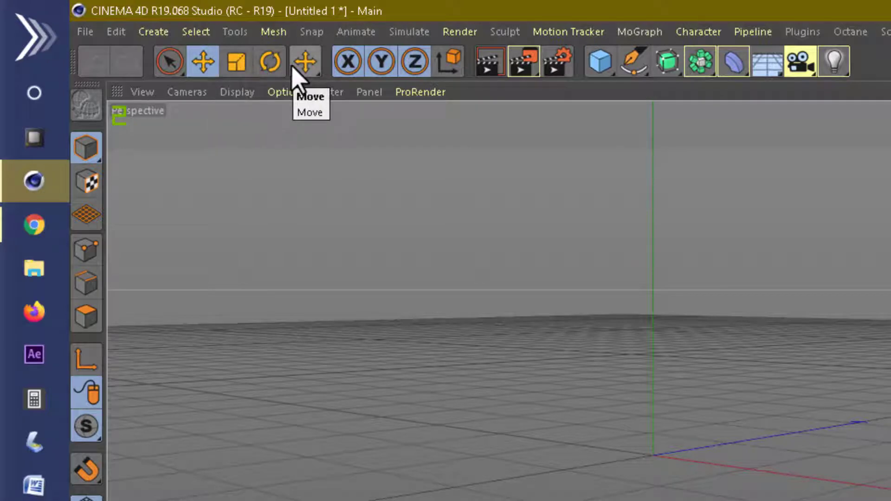
{"action": "left_click", "coordinate": [275, 71]}
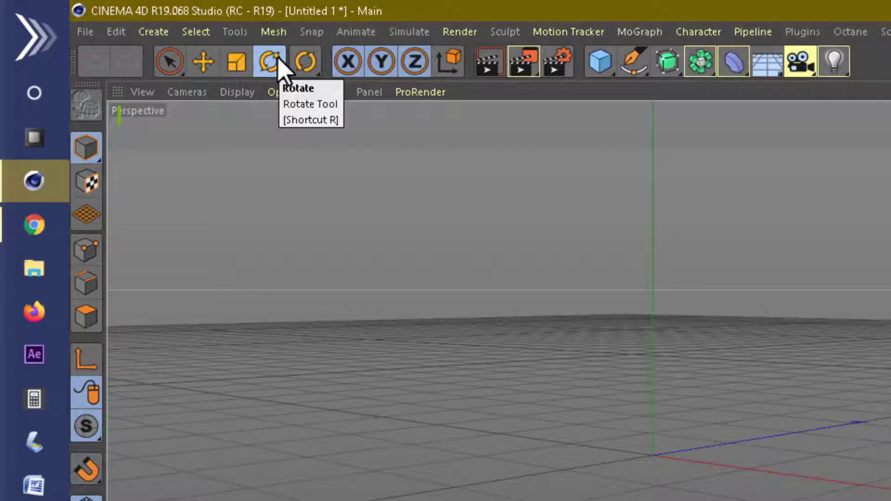
{"action": "left_click", "coordinate": [237, 69]}
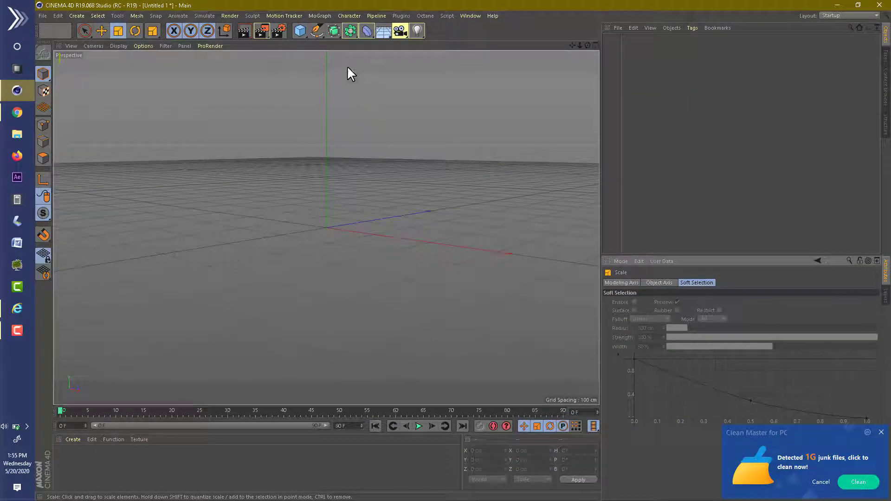
Step: Add a 166.46 cm cube, pan and orbit to look down on it, then deselect it
{"action": "left_click", "coordinate": [302, 31]}
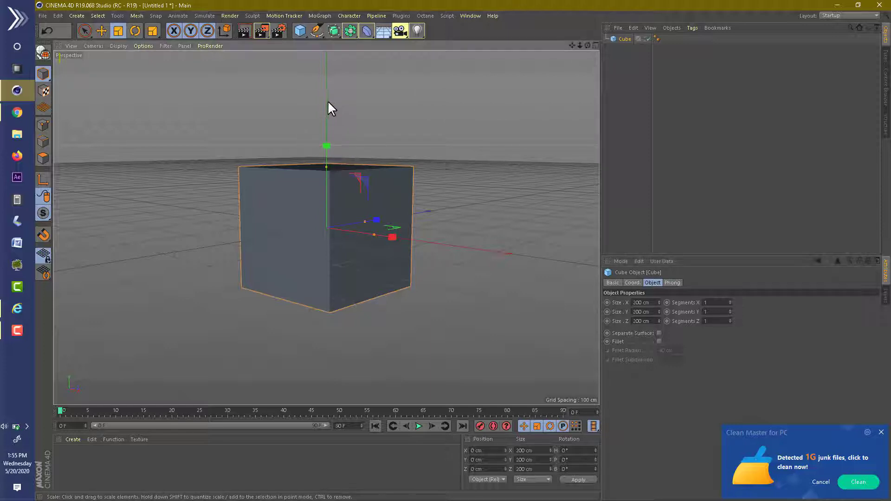
{"action": "key", "text": "1"}
{"action": "mouse_move", "coordinate": [328, 100]}
{"action": "left_mouse_down"}
{"action": "mouse_move", "coordinate": [325, 113]}
{"action": "mouse_move", "coordinate": [406, 125]}
{"action": "mouse_move", "coordinate": [404, 100]}
{"action": "mouse_move", "coordinate": [408, 195]}
{"action": "mouse_move", "coordinate": [391, 110]}
{"action": "mouse_move", "coordinate": [398, 201]}
{"action": "left_mouse_up"}
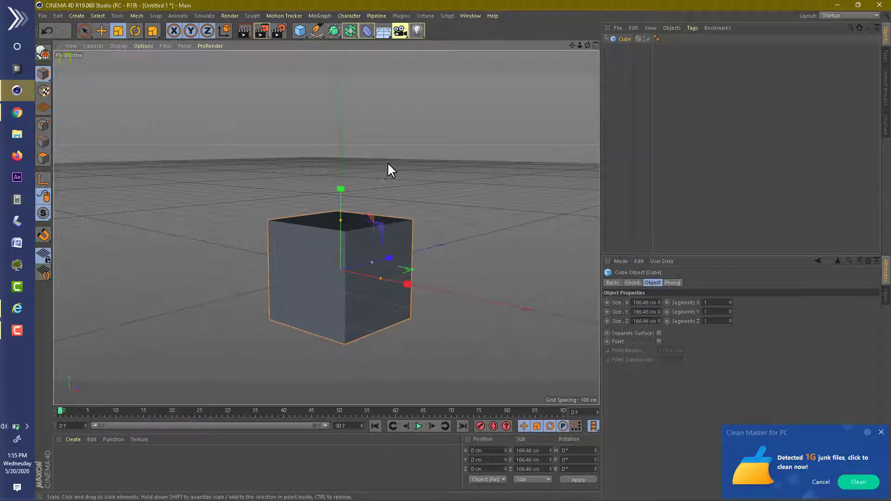
{"action": "key", "text": "3"}
{"action": "mouse_move", "coordinate": [388, 163]}
{"action": "left_mouse_down"}
{"action": "mouse_move", "coordinate": [391, 187]}
{"action": "mouse_move", "coordinate": [318, 193]}
{"action": "mouse_move", "coordinate": [430, 181]}
{"action": "mouse_move", "coordinate": [348, 190]}
{"action": "mouse_move", "coordinate": [404, 177]}
{"action": "mouse_move", "coordinate": [356, 181]}
{"action": "mouse_move", "coordinate": [395, 169]}
{"action": "mouse_move", "coordinate": [360, 171]}
{"action": "mouse_move", "coordinate": [368, 149]}
{"action": "mouse_move", "coordinate": [395, 148]}
{"action": "mouse_move", "coordinate": [359, 100]}
{"action": "mouse_move", "coordinate": [399, 113]}
{"action": "mouse_move", "coordinate": [335, 122]}
{"action": "mouse_move", "coordinate": [363, 94]}
{"action": "mouse_move", "coordinate": [395, 82]}
{"action": "mouse_move", "coordinate": [381, 100]}
{"action": "mouse_move", "coordinate": [369, 84]}
{"action": "mouse_move", "coordinate": [356, 91]}
{"action": "mouse_move", "coordinate": [366, 101]}
{"action": "left_mouse_up"}
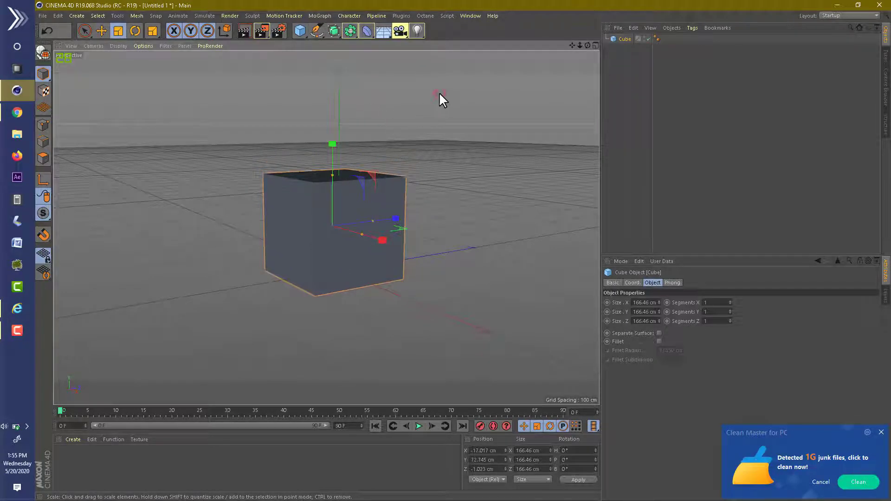
{"action": "left_click", "coordinate": [439, 101]}
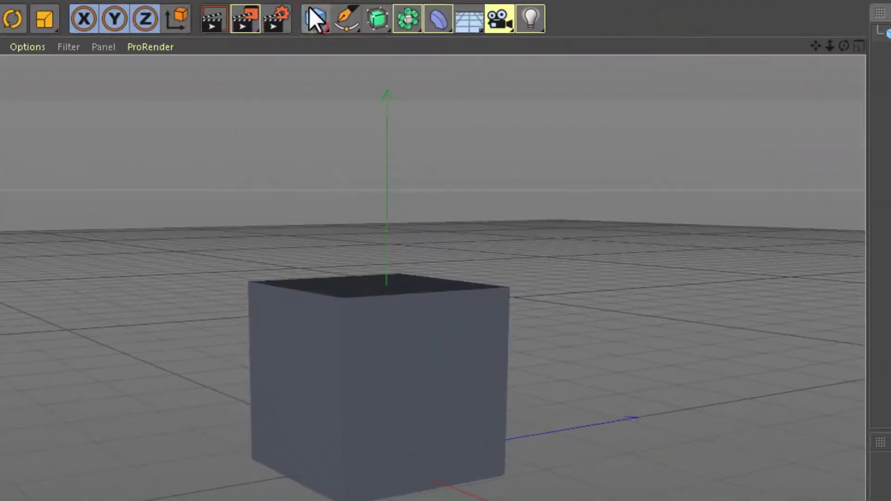
Step: Add a 200 cm sphere, undoing an accidentally added second cube
{"action": "left_click", "coordinate": [301, 31]}
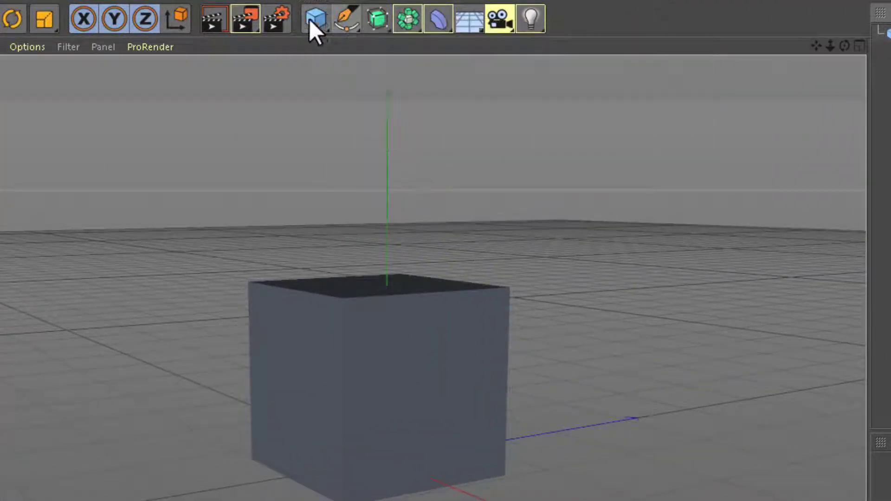
{"action": "left_click", "coordinate": [325, 25]}
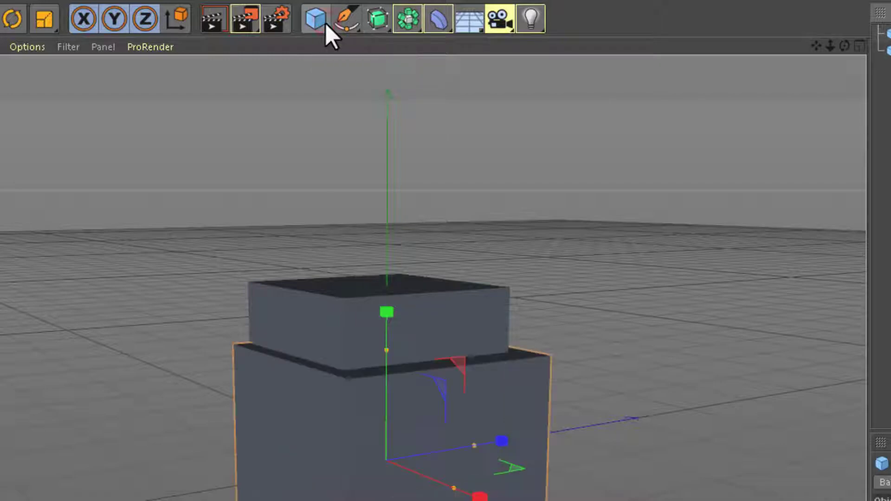
{"action": "key", "text": "ctrl+z"}
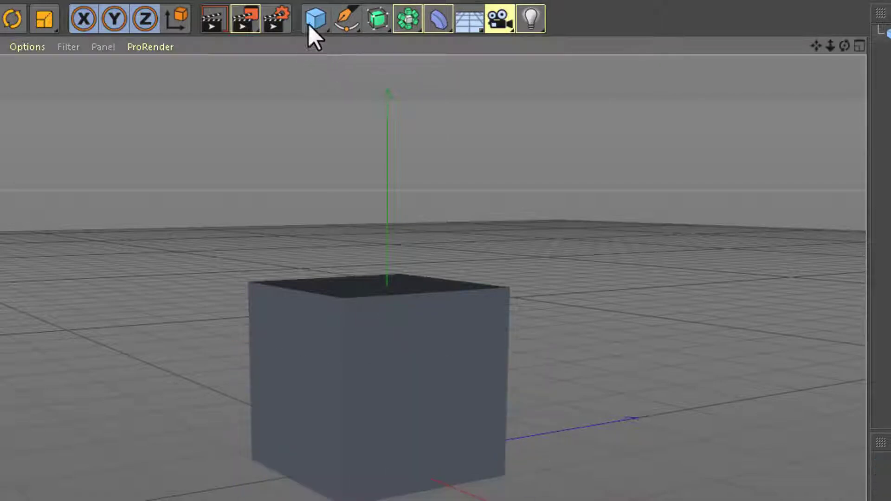
{"action": "left_click", "coordinate": [310, 24]}
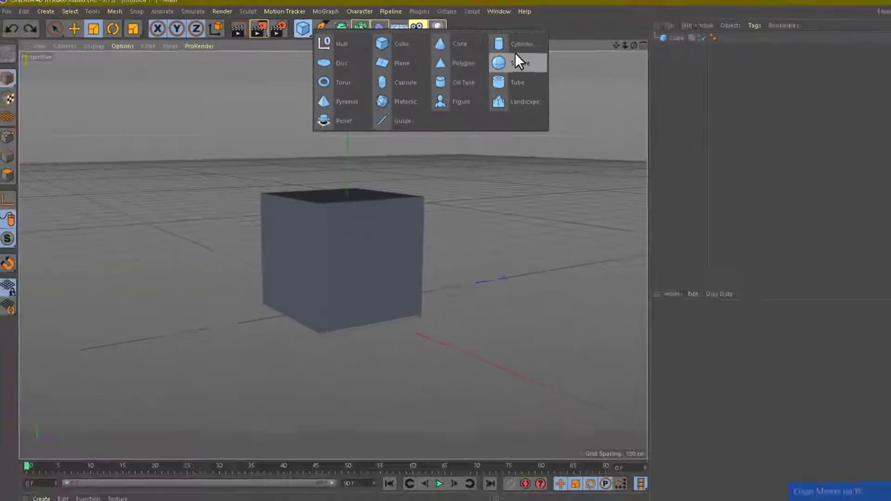
{"action": "left_click", "coordinate": [518, 58]}
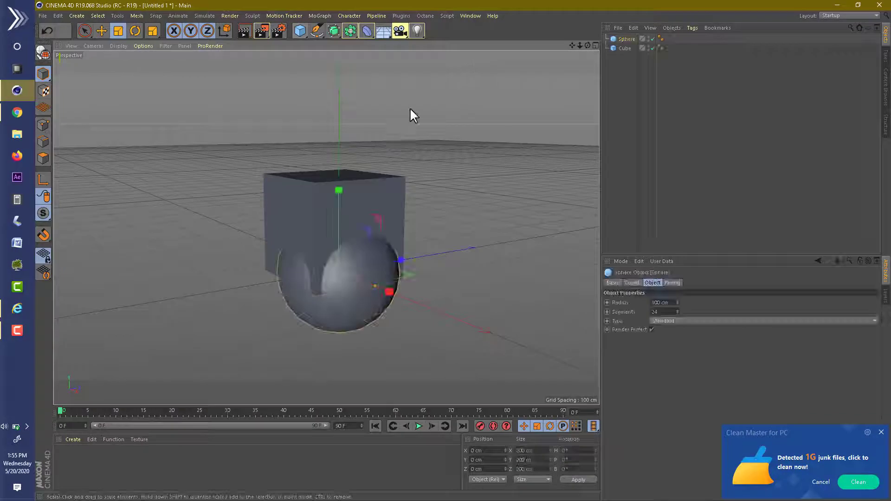
Step: Move the sphere left of the cube to Y 94.072 cm, Z -254.681 cm, and reframe
{"action": "left_click", "coordinate": [104, 30]}
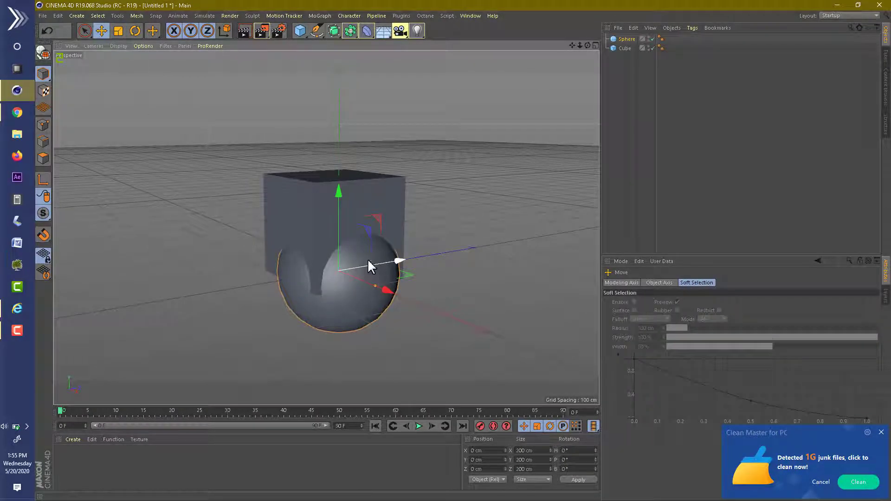
{"action": "mouse_move", "coordinate": [368, 261]}
{"action": "left_mouse_down"}
{"action": "mouse_move", "coordinate": [237, 260]}
{"action": "mouse_move", "coordinate": [241, 243]}
{"action": "left_mouse_up"}
{"action": "left_click_drag", "start_coordinate": [567, 41], "coordinate": [402, 159]}
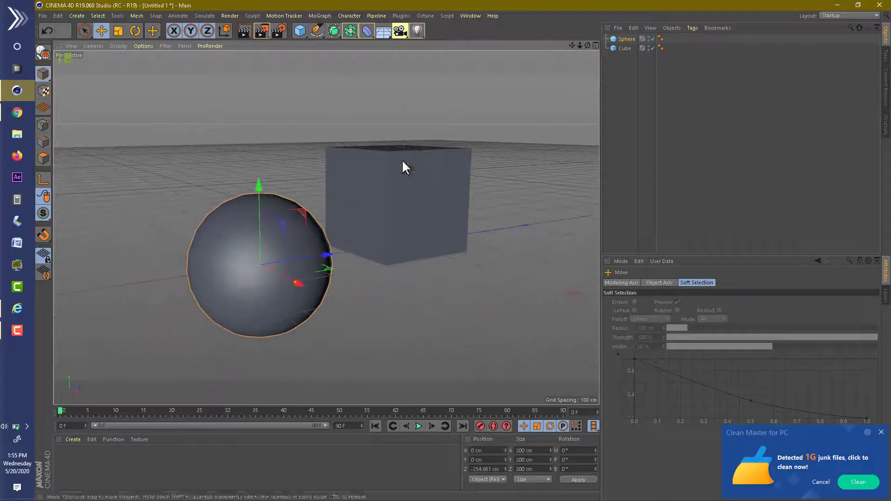
{"action": "left_click_drag", "start_coordinate": [259, 183], "coordinate": [250, 120]}
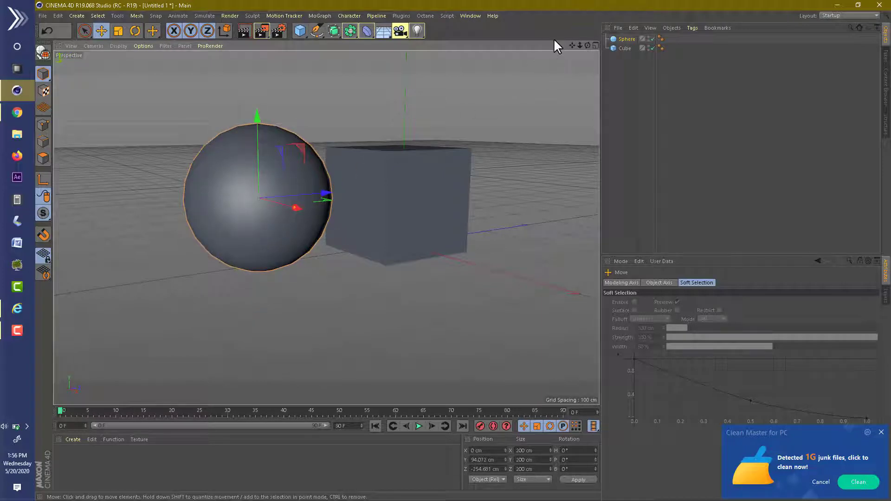
{"action": "left_click_drag", "start_coordinate": [572, 45], "coordinate": [636, 37]}
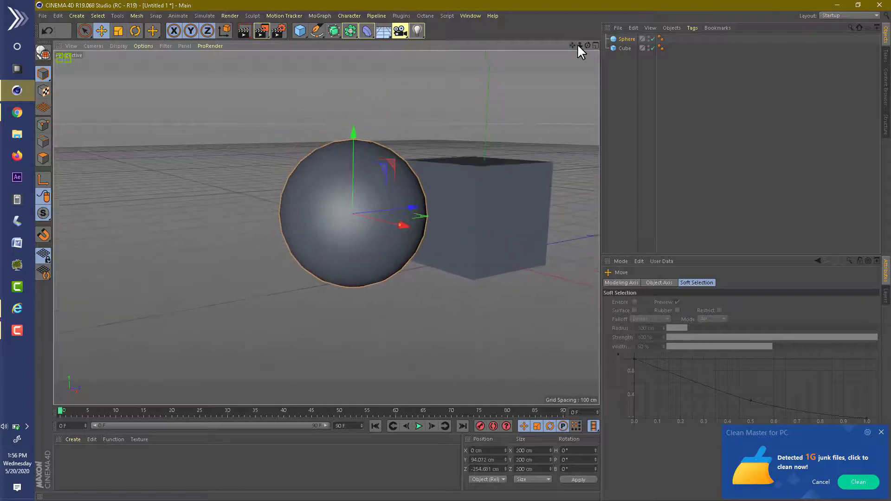
{"action": "mouse_move", "coordinate": [580, 45]}
{"action": "left_mouse_down"}
{"action": "mouse_move", "coordinate": [580, 65]}
{"action": "mouse_move", "coordinate": [583, 43]}
{"action": "mouse_move", "coordinate": [548, 56]}
{"action": "left_mouse_up"}
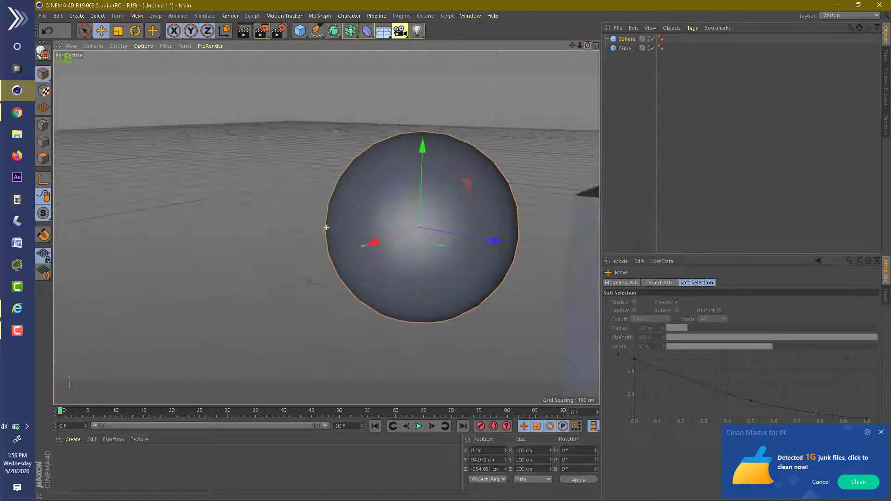
{"action": "left_click_drag", "start_coordinate": [326, 228], "coordinate": [326, 227]}
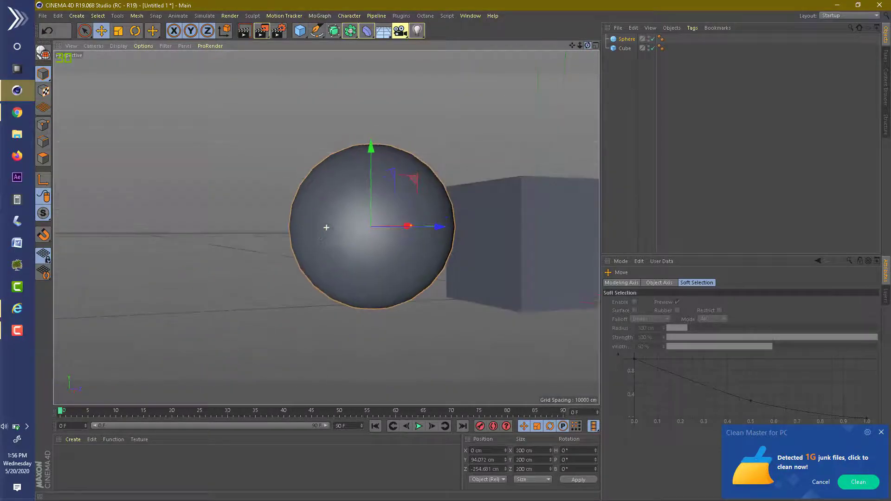
{"action": "left_click_drag", "start_coordinate": [572, 43], "coordinate": [540, 59]}
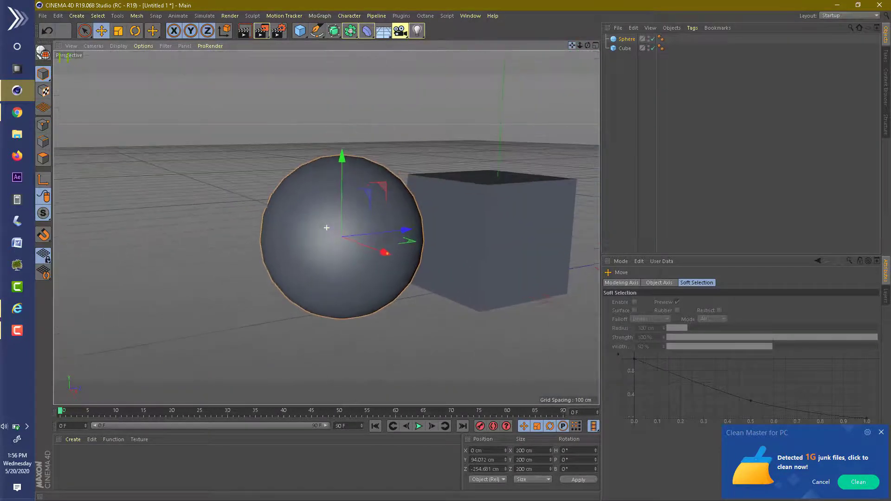
{"action": "left_click_drag", "start_coordinate": [326, 228], "coordinate": [327, 228]}
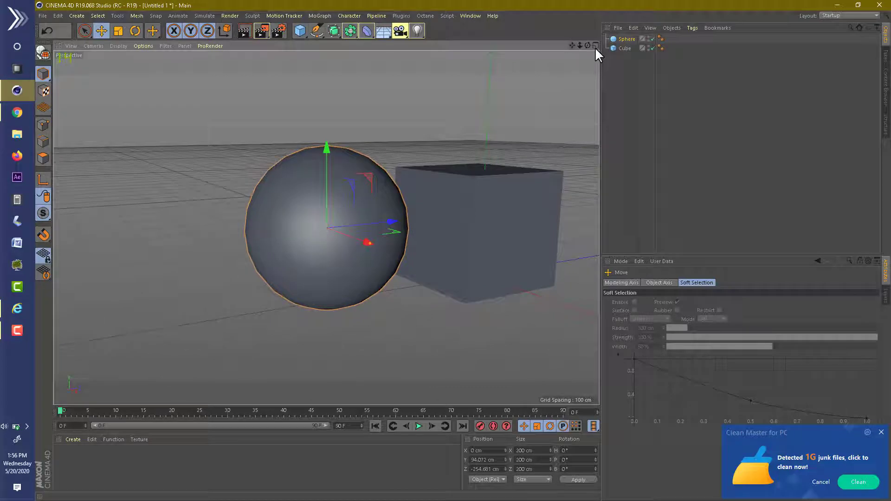
{"action": "left_click_drag", "start_coordinate": [587, 45], "coordinate": [571, 51]}
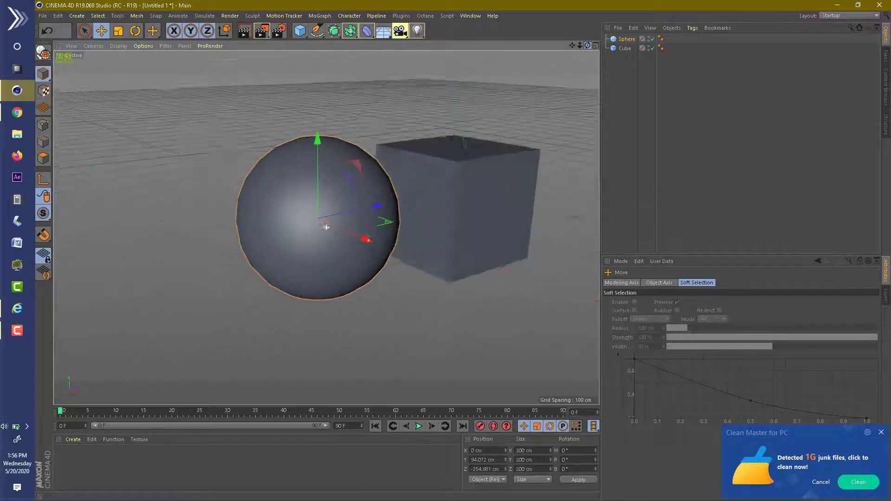
{"action": "left_click_drag", "start_coordinate": [326, 227], "coordinate": [326, 227]}
{"action": "left_click_drag", "start_coordinate": [580, 45], "coordinate": [326, 228]}
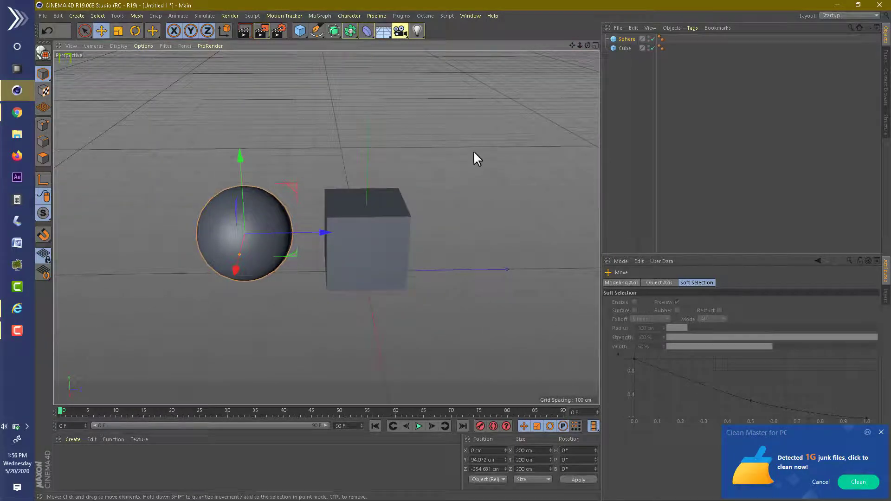
Step: Stretch the cube into a 335.158 × 190.32 × 217.397 cm box beside the sphere
{"action": "left_click", "coordinate": [370, 209]}
{"action": "left_click", "coordinate": [108, 35]}
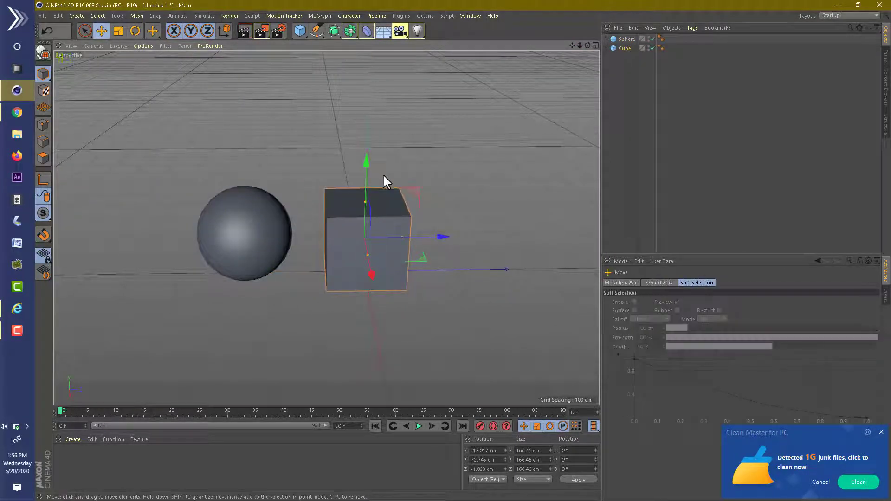
{"action": "left_click_drag", "start_coordinate": [366, 154], "coordinate": [371, 200]}
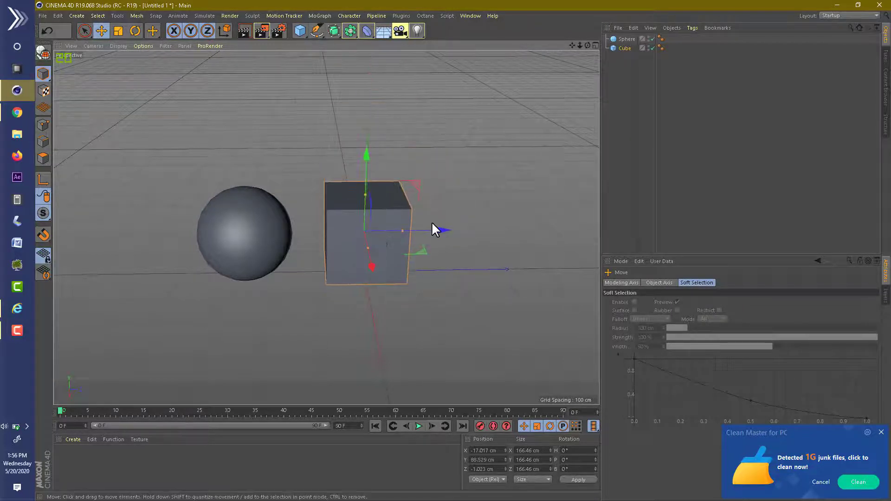
{"action": "mouse_move", "coordinate": [432, 222]}
{"action": "left_mouse_down"}
{"action": "mouse_move", "coordinate": [450, 224]}
{"action": "mouse_move", "coordinate": [404, 225]}
{"action": "left_mouse_up"}
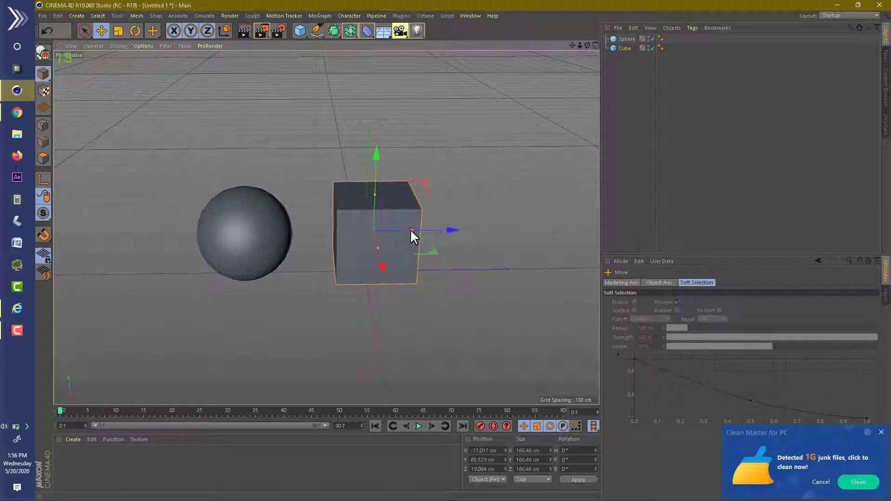
{"action": "left_click_drag", "start_coordinate": [410, 229], "coordinate": [423, 233]}
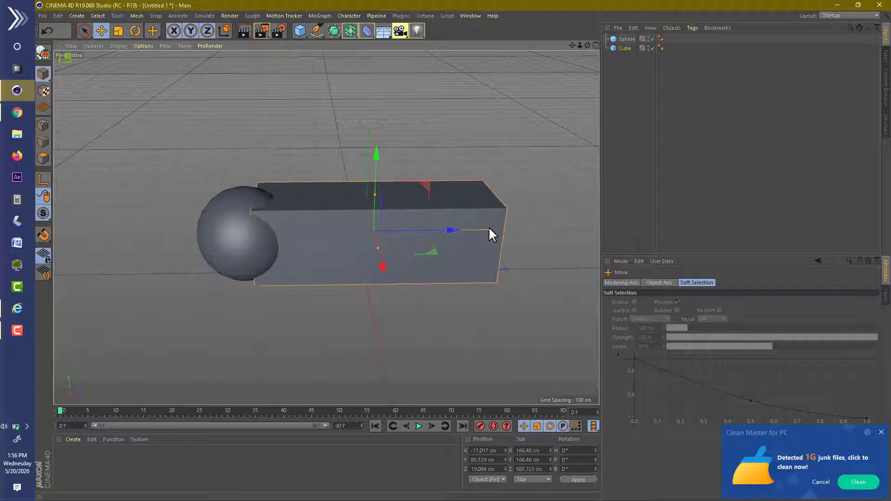
{"action": "left_click_drag", "start_coordinate": [376, 195], "coordinate": [385, 96]}
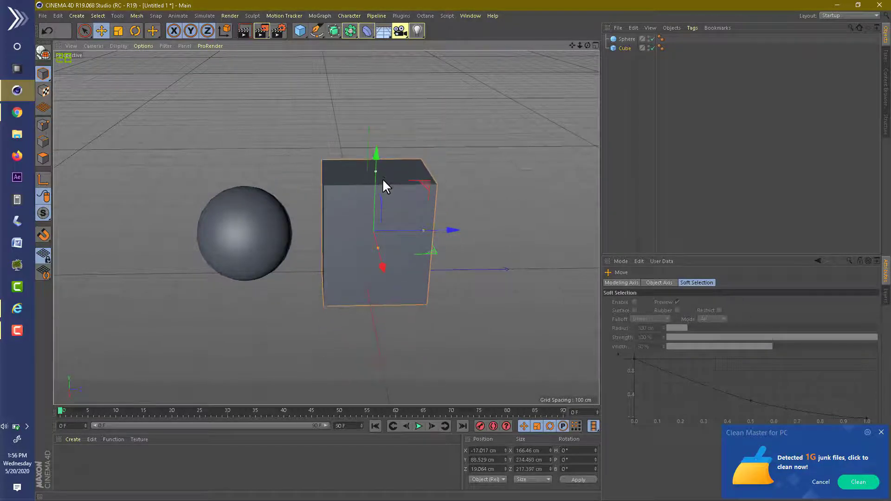
{"action": "left_click_drag", "start_coordinate": [385, 95], "coordinate": [386, 188]}
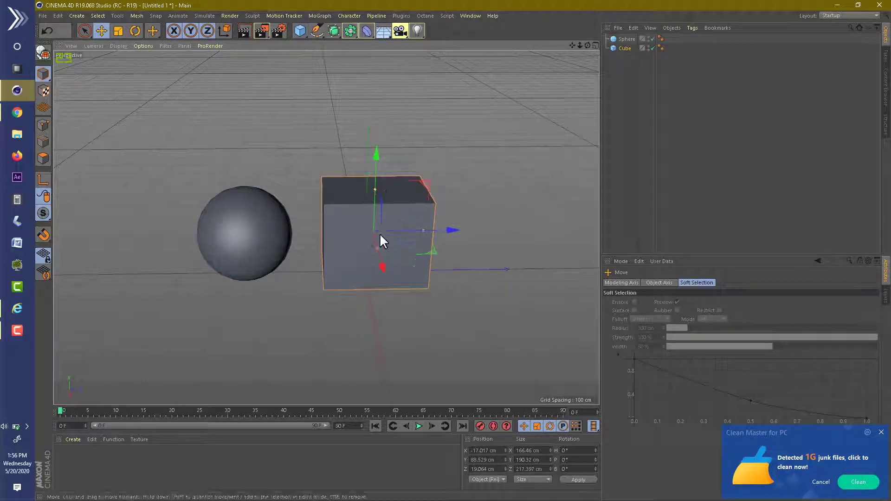
{"action": "mouse_move", "coordinate": [382, 264]}
{"action": "left_mouse_down"}
{"action": "mouse_move", "coordinate": [388, 258]}
{"action": "mouse_move", "coordinate": [392, 299]}
{"action": "mouse_move", "coordinate": [375, 254]}
{"action": "mouse_move", "coordinate": [380, 272]}
{"action": "left_mouse_up"}
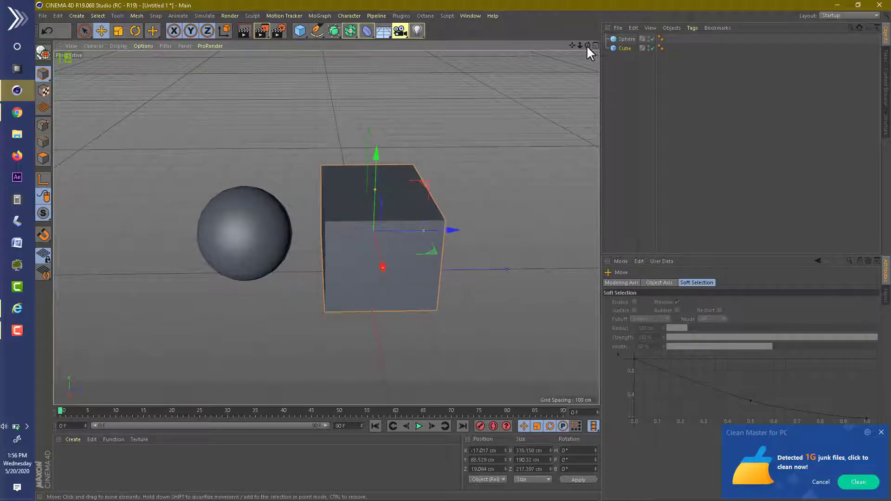
{"action": "left_click_drag", "start_coordinate": [587, 46], "coordinate": [548, 60]}
{"action": "left_click_drag", "start_coordinate": [326, 227], "coordinate": [327, 251], "text": "alt"}
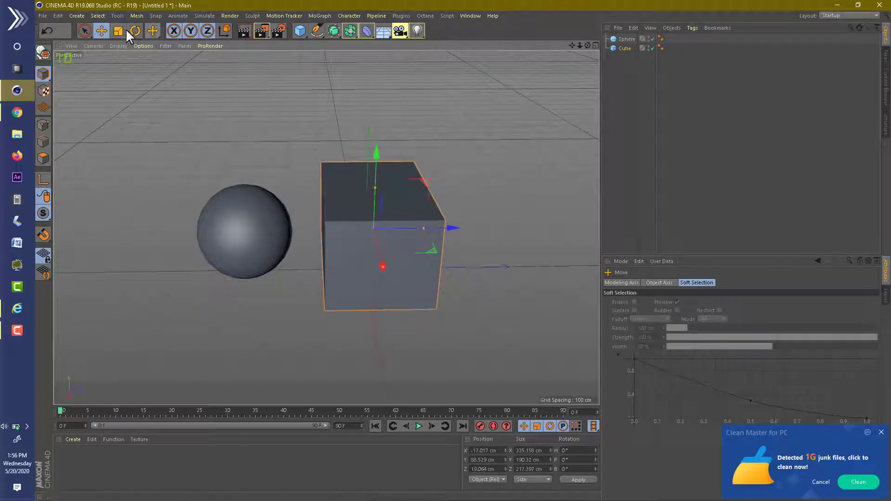
Step: Scale the sphere uniformly to about 247.462 cm, then deselect it
{"action": "left_click", "coordinate": [257, 224]}
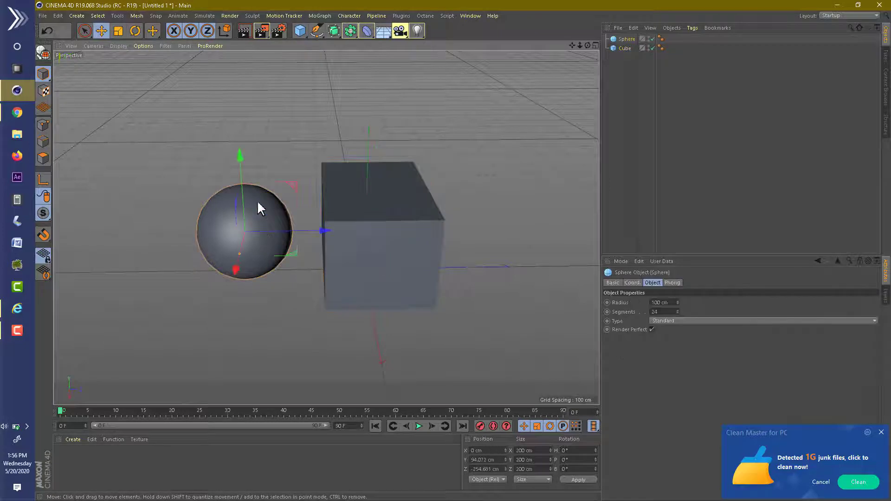
{"action": "left_click", "coordinate": [115, 29]}
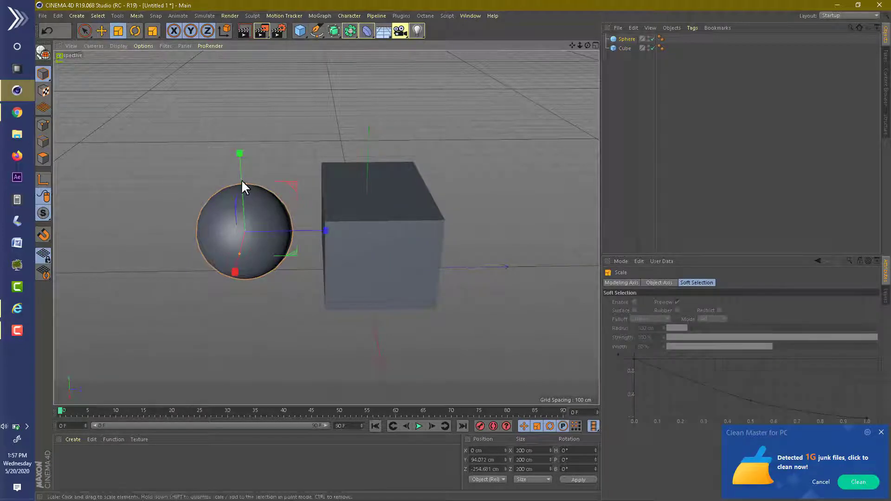
{"action": "left_click_drag", "start_coordinate": [246, 152], "coordinate": [261, 153]}
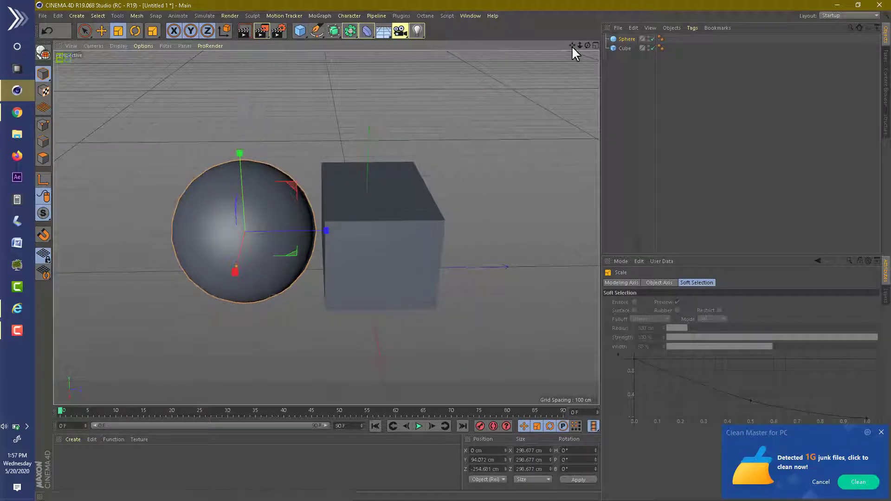
{"action": "left_click_drag", "start_coordinate": [572, 46], "coordinate": [587, 45]}
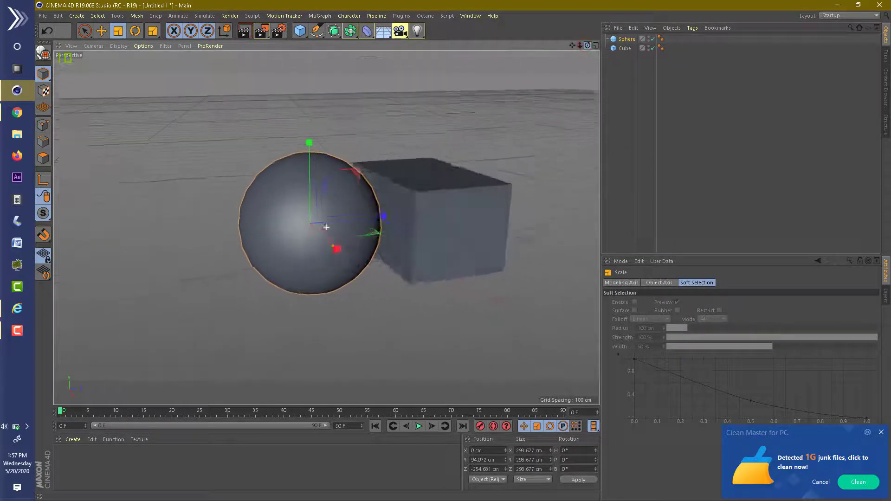
{"action": "mouse_move", "coordinate": [327, 227]}
{"action": "left_mouse_down"}
{"action": "mouse_move", "coordinate": [297, 128]}
{"action": "mouse_move", "coordinate": [324, 141]}
{"action": "left_mouse_up"}
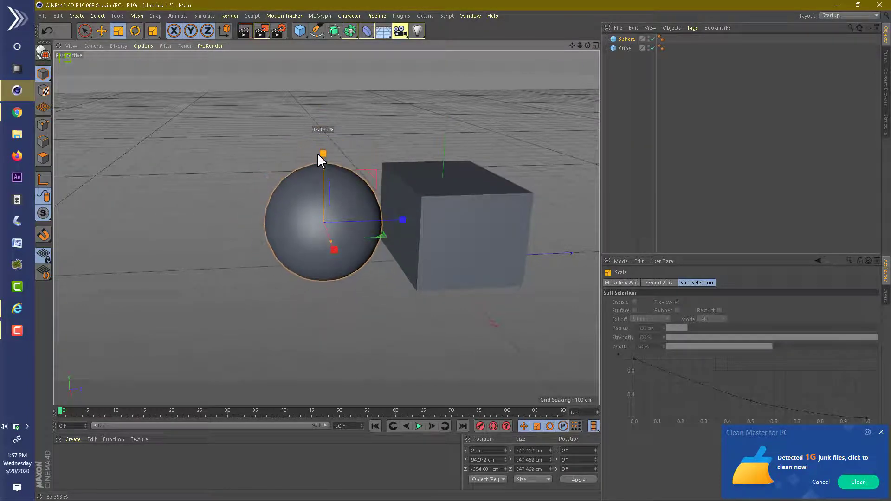
{"action": "left_click_drag", "start_coordinate": [322, 137], "coordinate": [317, 155]}
{"action": "left_click", "coordinate": [506, 76]}
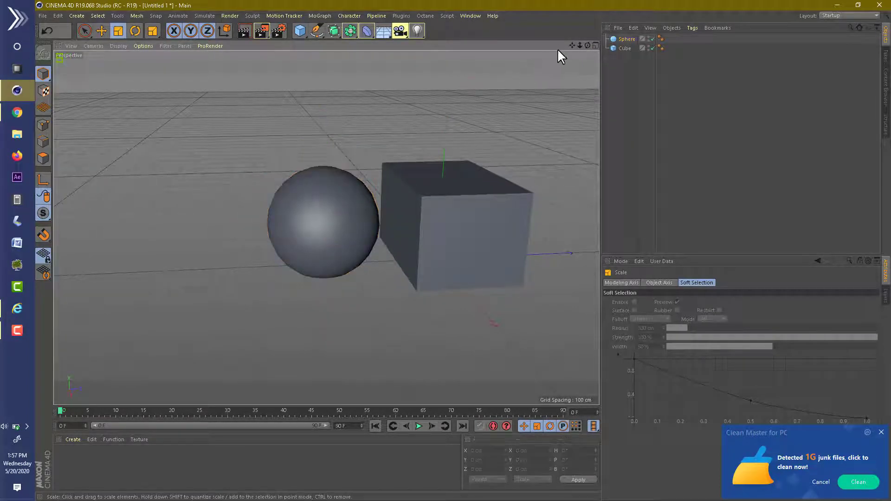
{"action": "left_click_drag", "start_coordinate": [580, 46], "coordinate": [571, 65]}
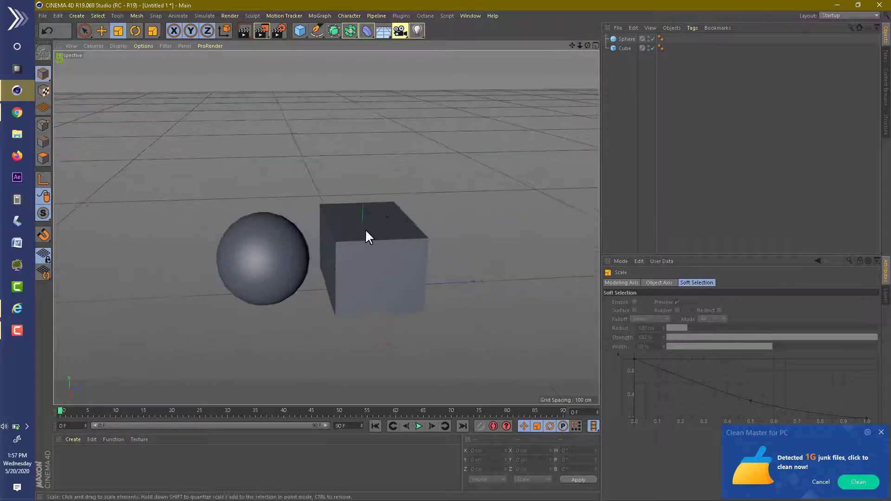
Step: Move the cube back along Z to 108 cm, undoing a trial sideways tilt
{"action": "left_click", "coordinate": [365, 229]}
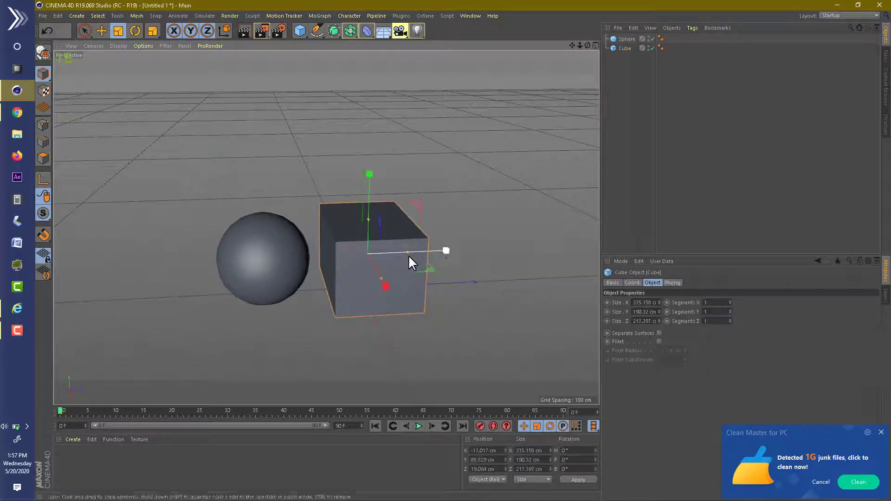
{"action": "left_click", "coordinate": [136, 31]}
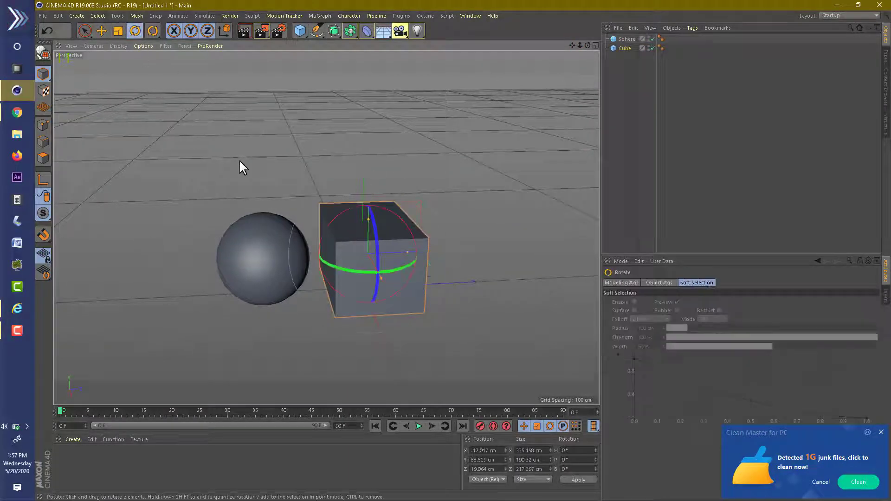
{"action": "left_click", "coordinate": [103, 35]}
{"action": "left_click_drag", "start_coordinate": [424, 256], "coordinate": [469, 246]}
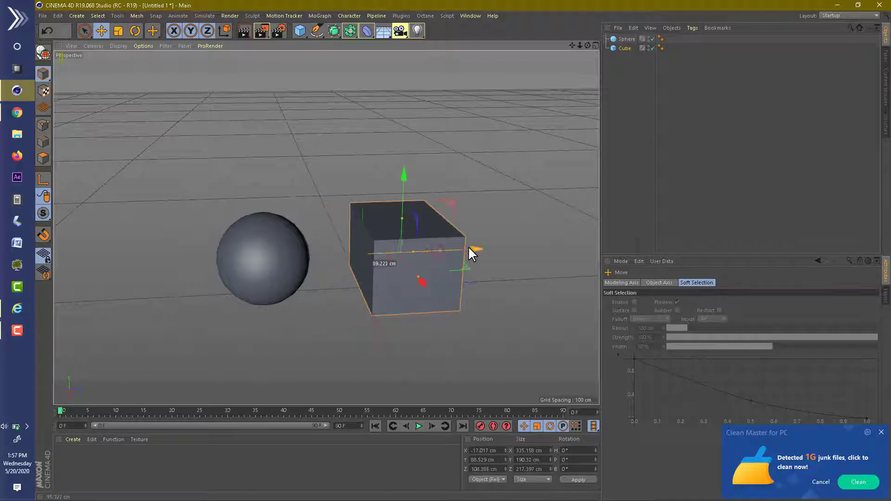
{"action": "left_click", "coordinate": [136, 32]}
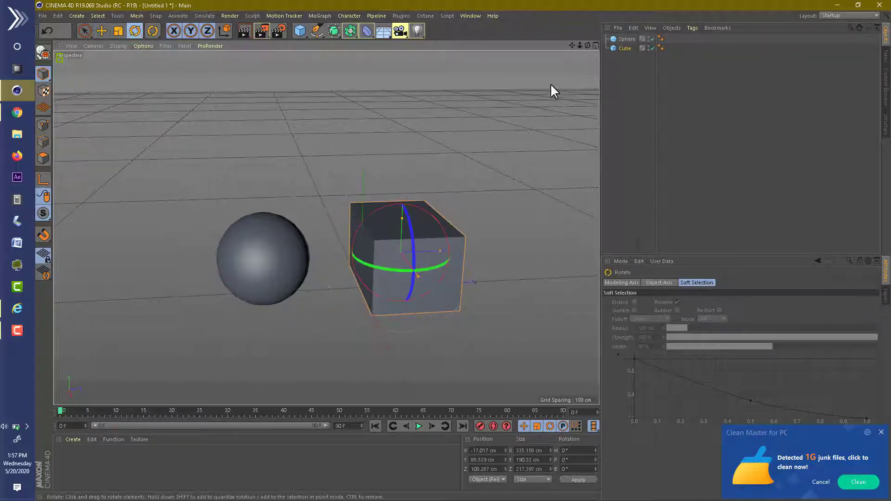
{"action": "mouse_move", "coordinate": [587, 45]}
{"action": "left_mouse_down"}
{"action": "mouse_move", "coordinate": [587, 56]}
{"action": "mouse_move", "coordinate": [575, 44]}
{"action": "mouse_move", "coordinate": [489, 153]}
{"action": "left_mouse_up"}
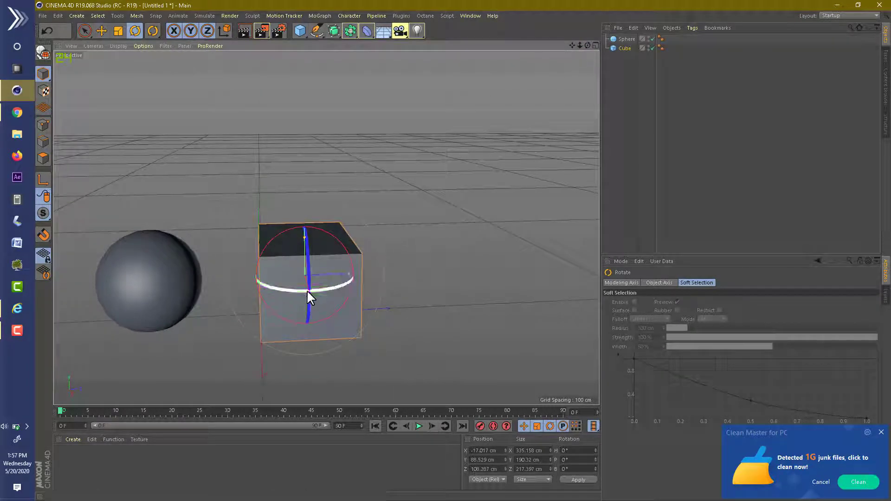
{"action": "mouse_move", "coordinate": [305, 291]}
{"action": "left_mouse_down"}
{"action": "mouse_move", "coordinate": [375, 274]}
{"action": "mouse_move", "coordinate": [369, 286]}
{"action": "mouse_move", "coordinate": [296, 299]}
{"action": "mouse_move", "coordinate": [304, 301]}
{"action": "mouse_move", "coordinate": [219, 291]}
{"action": "mouse_move", "coordinate": [304, 291]}
{"action": "left_mouse_up"}
{"action": "mouse_move", "coordinate": [302, 248]}
{"action": "left_mouse_down"}
{"action": "mouse_move", "coordinate": [308, 324]}
{"action": "mouse_move", "coordinate": [304, 181]}
{"action": "mouse_move", "coordinate": [312, 276]}
{"action": "mouse_move", "coordinate": [305, 344]}
{"action": "mouse_move", "coordinate": [306, 187]}
{"action": "mouse_move", "coordinate": [306, 255]}
{"action": "left_mouse_up"}
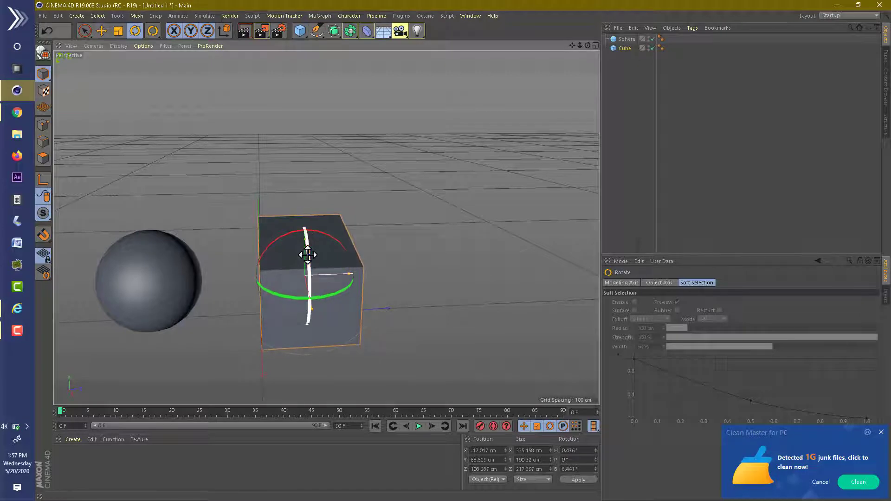
{"action": "key", "text": "ctrl+z"}
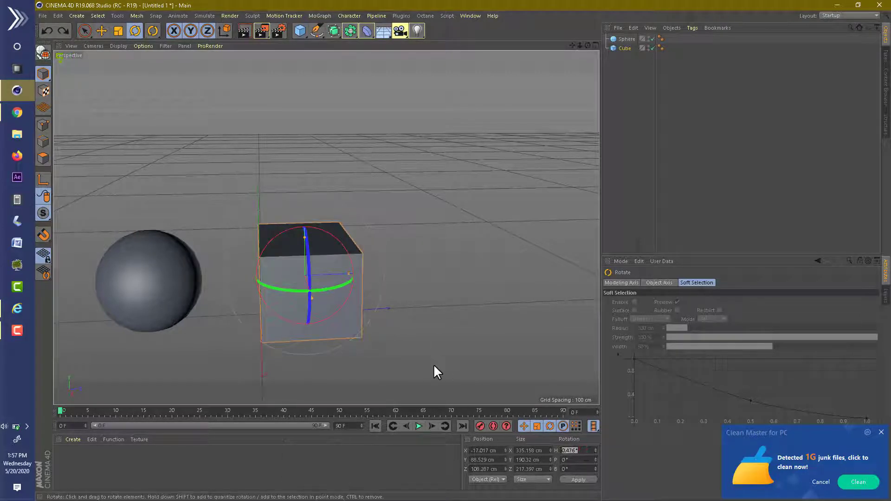
Step: Give the cube a 90° B rotation so it stands upright as a tall box
{"action": "left_click", "coordinate": [394, 325]}
{"action": "left_click", "coordinate": [332, 232]}
{"action": "type", "text": "90"}
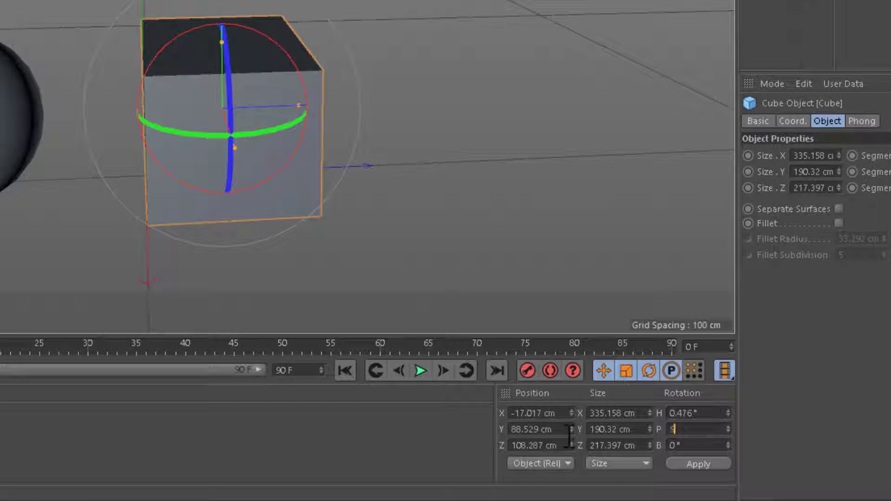
{"action": "left_click", "coordinate": [706, 465]}
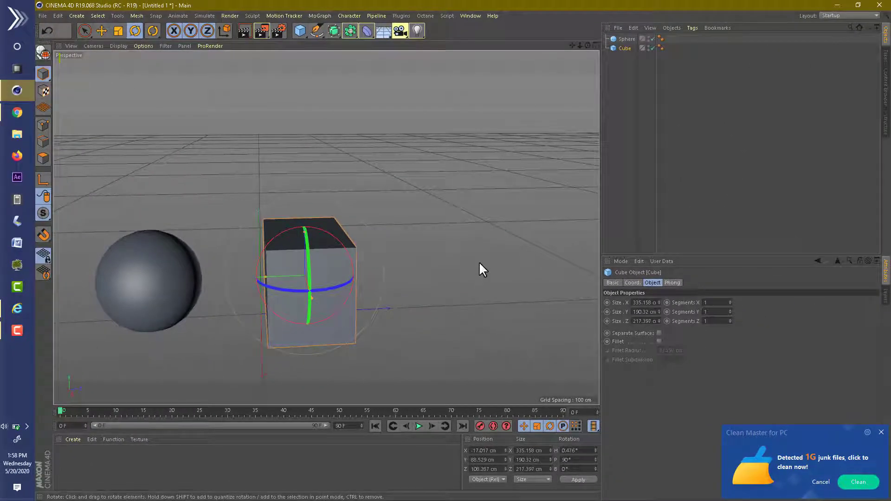
{"action": "key", "text": "ctrl+z"}
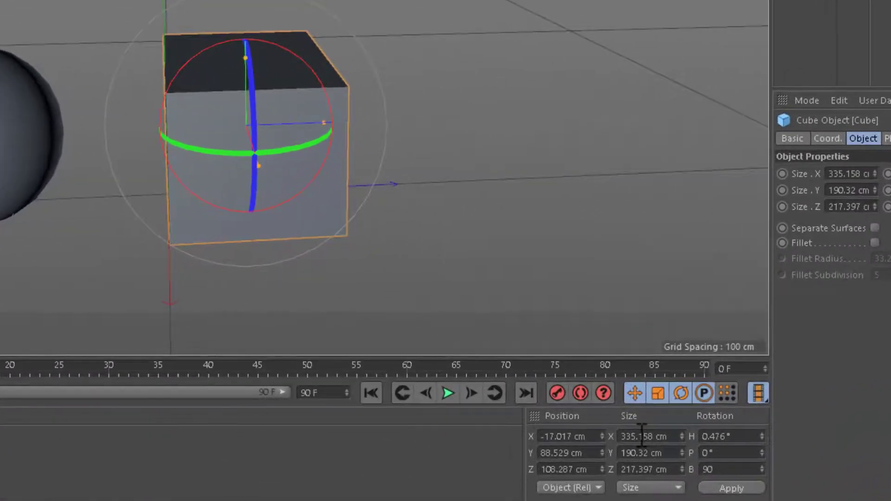
{"action": "type", "text": "90"}
{"action": "left_click", "coordinate": [732, 488]}
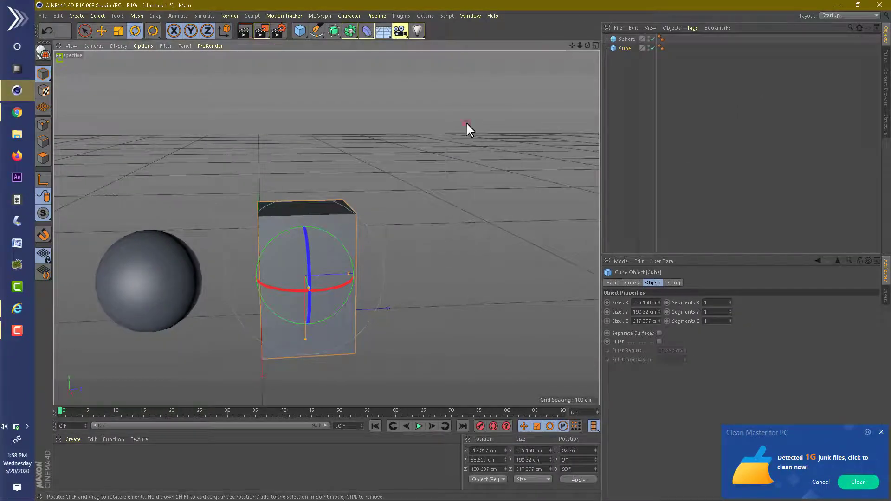
Step: Raise the cube and reset its B and H rotations to 0°, undoing a trial P tilt
{"action": "left_click", "coordinate": [467, 129]}
{"action": "mouse_move", "coordinate": [588, 45]}
{"action": "left_mouse_down"}
{"action": "mouse_move", "coordinate": [548, 51]}
{"action": "mouse_move", "coordinate": [533, 111]}
{"action": "left_mouse_up"}
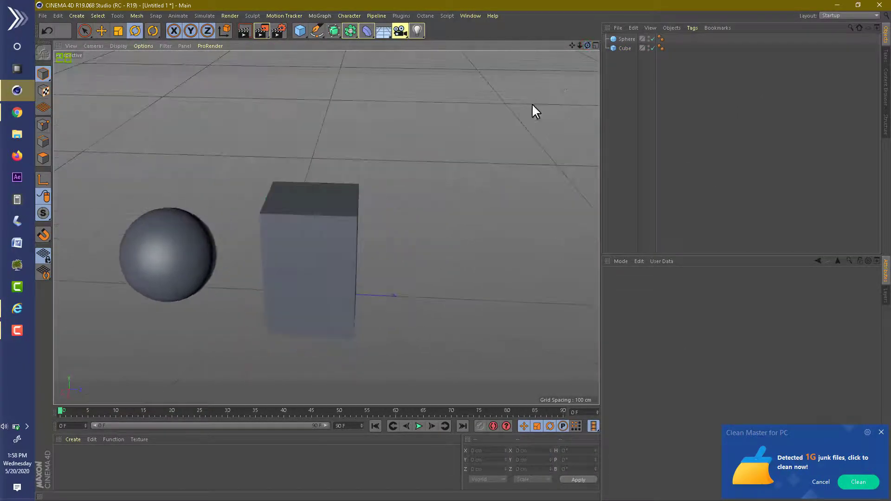
{"action": "left_click", "coordinate": [327, 228]}
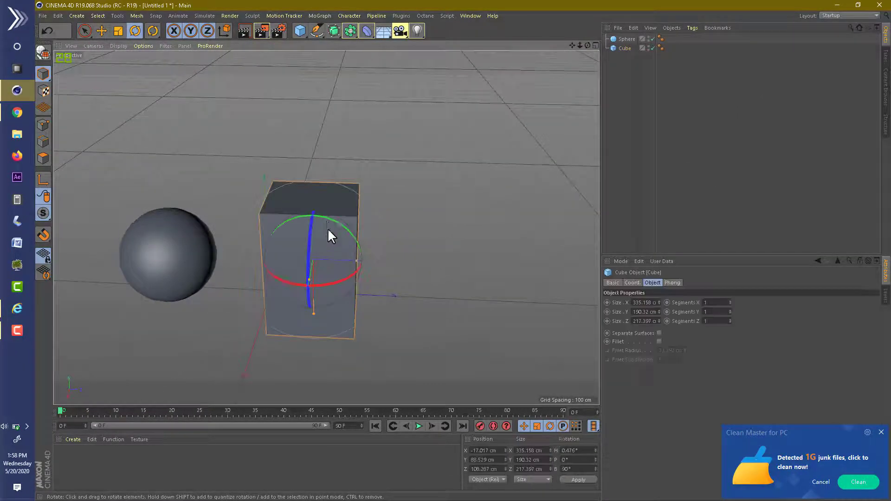
{"action": "left_click", "coordinate": [97, 29]}
{"action": "left_click_drag", "start_coordinate": [318, 319], "coordinate": [313, 284]}
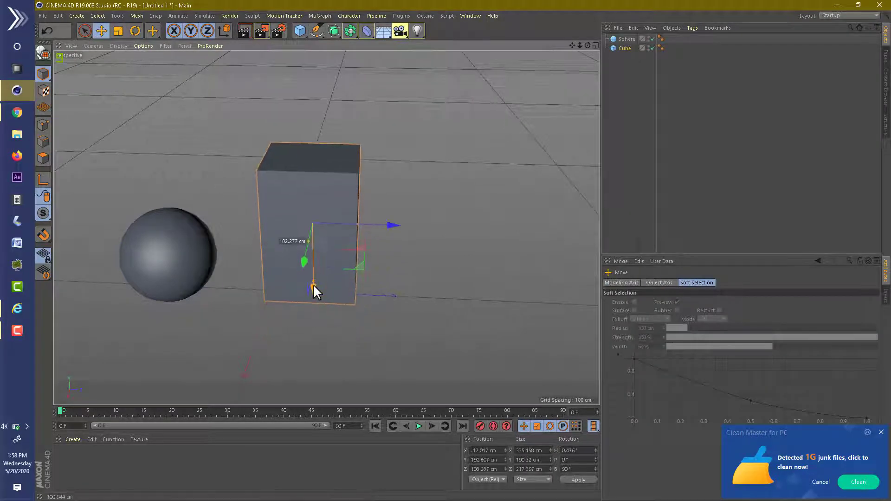
{"action": "left_click", "coordinate": [578, 469]}
{"action": "type", "text": "0"}
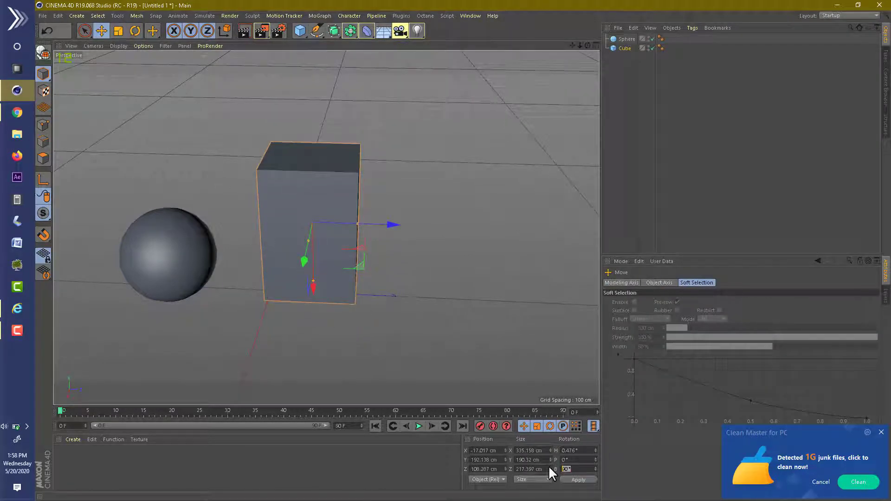
{"action": "left_click", "coordinate": [579, 479]}
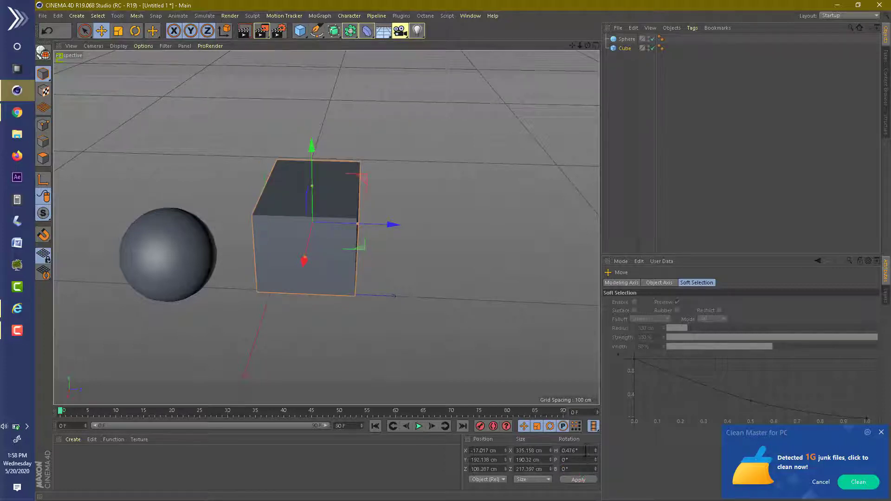
{"action": "left_click", "coordinate": [578, 482]}
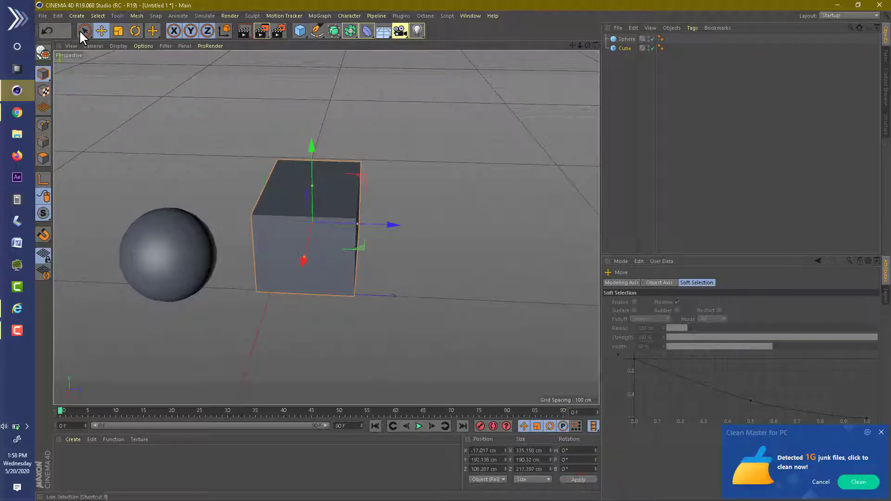
{"action": "left_click", "coordinate": [135, 31]}
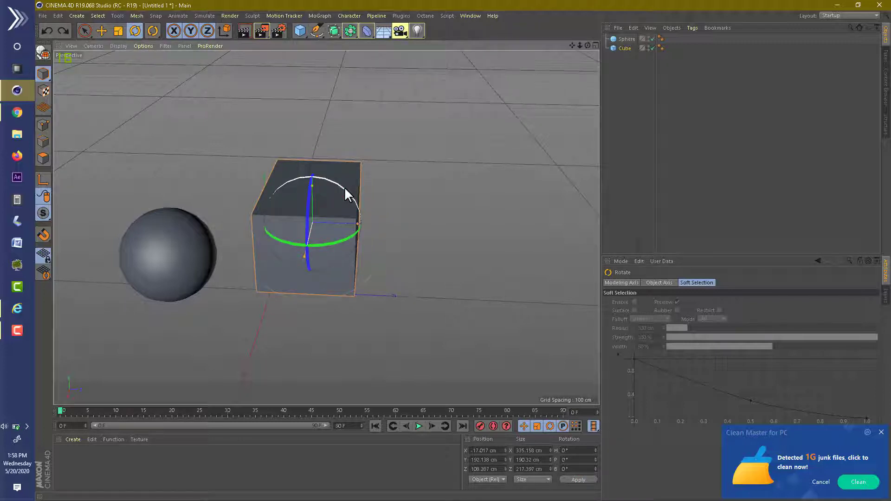
{"action": "mouse_move", "coordinate": [345, 188]}
{"action": "left_mouse_down"}
{"action": "mouse_move", "coordinate": [365, 235]}
{"action": "mouse_move", "coordinate": [250, 209]}
{"action": "mouse_move", "coordinate": [267, 202]}
{"action": "mouse_move", "coordinate": [307, 263]}
{"action": "mouse_move", "coordinate": [275, 193]}
{"action": "mouse_move", "coordinate": [281, 184]}
{"action": "mouse_move", "coordinate": [330, 221]}
{"action": "mouse_move", "coordinate": [332, 206]}
{"action": "mouse_move", "coordinate": [315, 286]}
{"action": "mouse_move", "coordinate": [261, 273]}
{"action": "left_mouse_up"}
{"action": "key", "text": "ctrl+z"}
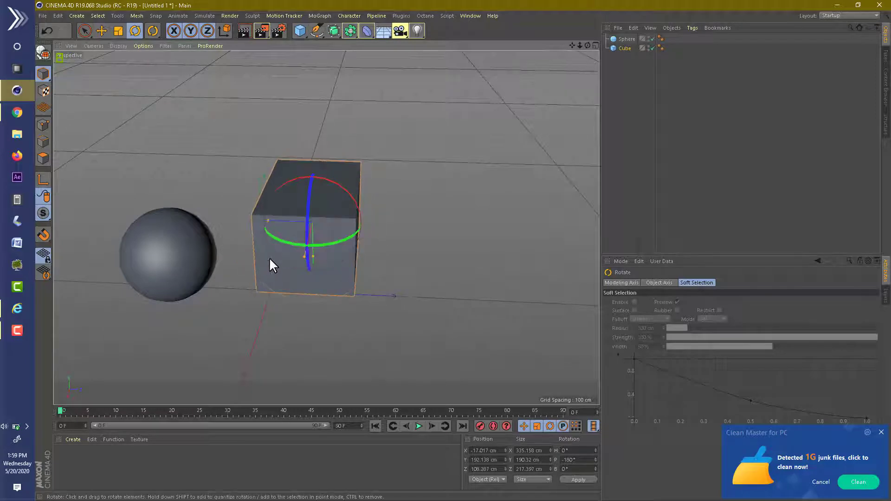
{"action": "mouse_move", "coordinate": [587, 45]}
{"action": "left_mouse_down"}
{"action": "mouse_move", "coordinate": [327, 228]}
{"action": "mouse_move", "coordinate": [548, 62]}
{"action": "left_mouse_up"}
{"action": "left_click", "coordinate": [548, 63]}
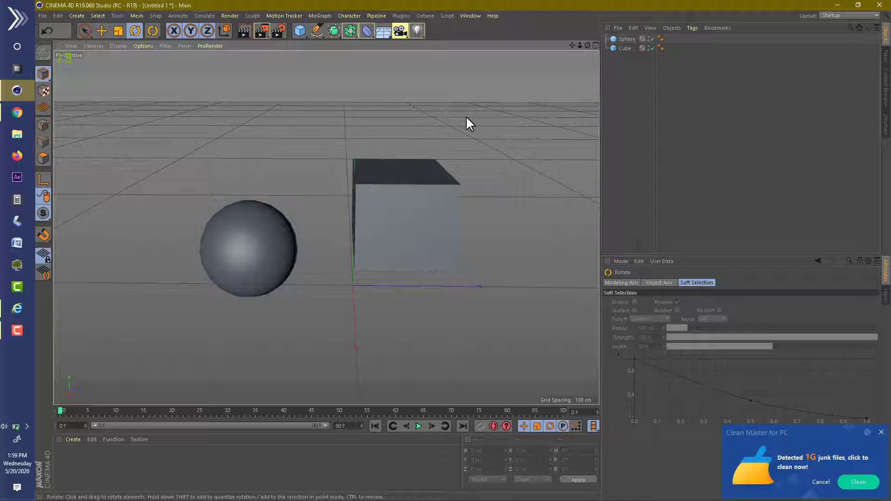
Step: Lower the cube to Y 148.758 cm and set its P rotation to 0°
{"action": "left_click", "coordinate": [107, 31]}
{"action": "left_click", "coordinate": [386, 174]}
{"action": "left_click_drag", "start_coordinate": [397, 265], "coordinate": [396, 289]}
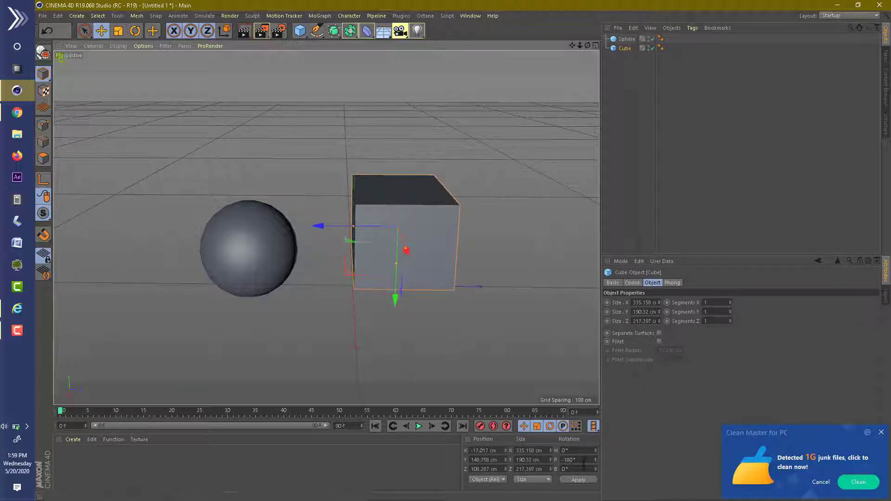
{"action": "left_click", "coordinate": [580, 460]}
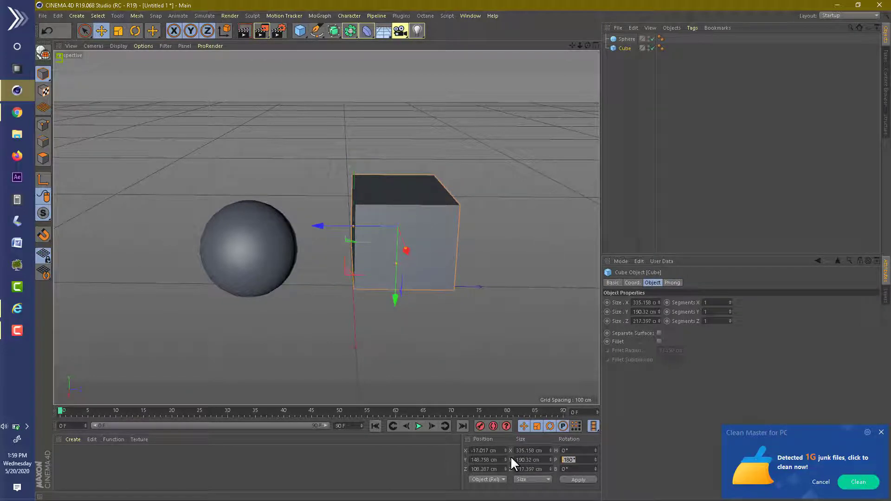
{"action": "type", "text": "0"}
{"action": "key", "text": "Return"}
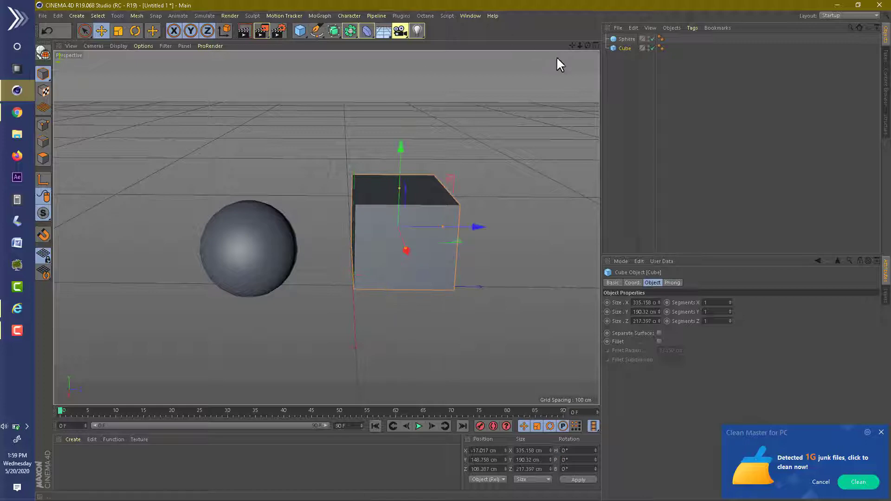
{"action": "left_click_drag", "start_coordinate": [572, 44], "coordinate": [584, 43]}
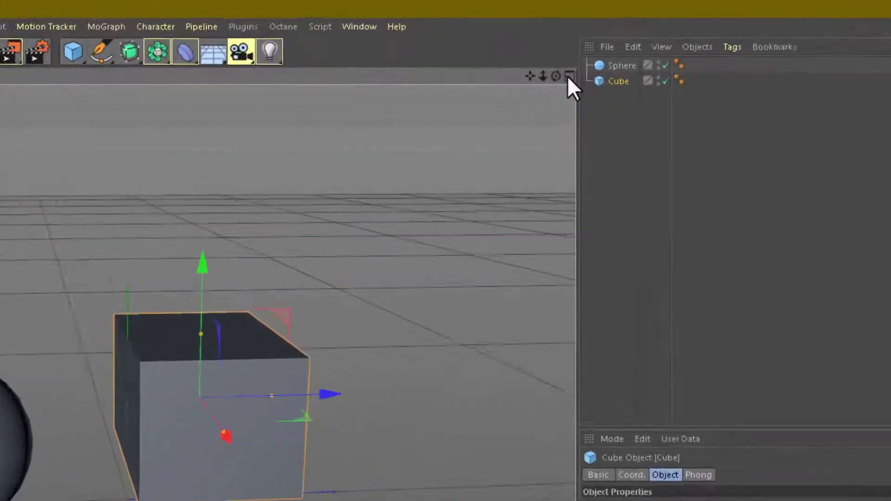
Step: Split the viewport into four views and adjust the perspective, top and right views
{"action": "middle_click", "coordinate": [585, 47]}
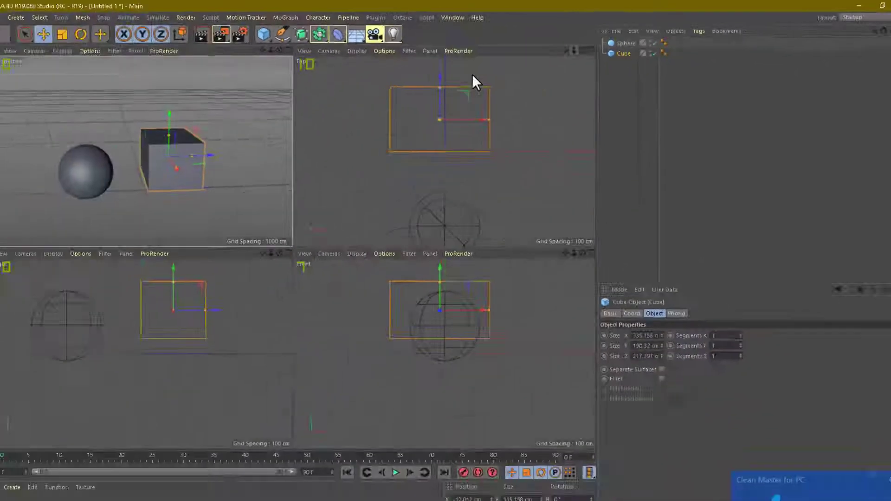
{"action": "left_click", "coordinate": [597, 45]}
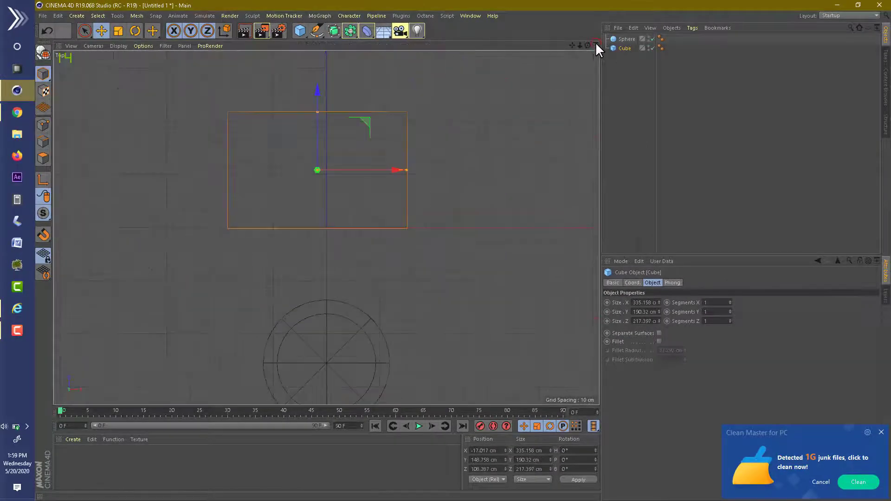
{"action": "left_click", "coordinate": [595, 45]}
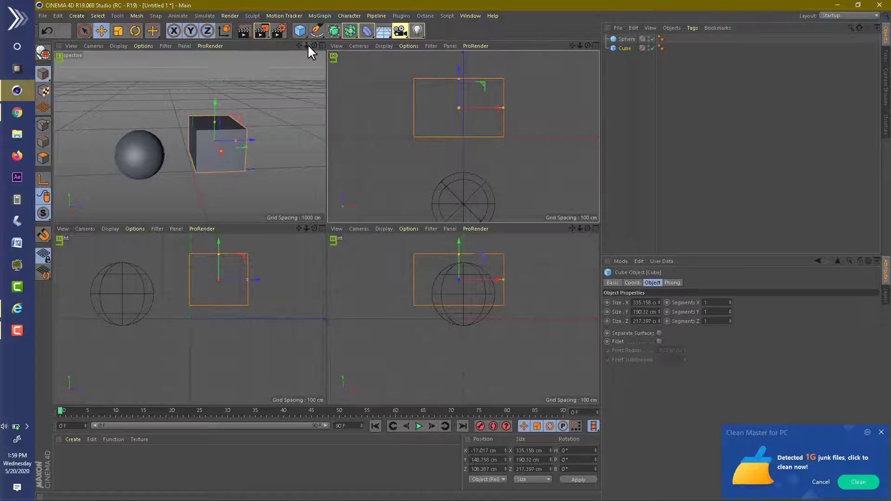
{"action": "left_click_drag", "start_coordinate": [307, 45], "coordinate": [306, 45]}
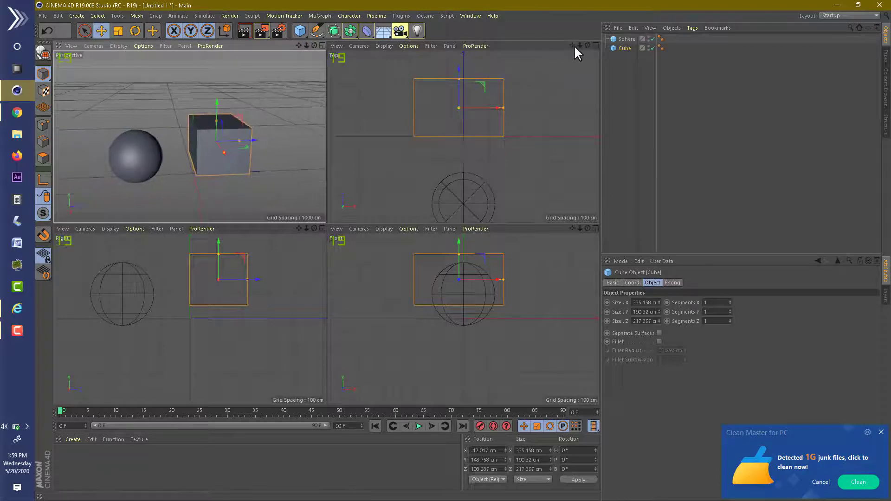
{"action": "left_click_drag", "start_coordinate": [587, 45], "coordinate": [587, 47]}
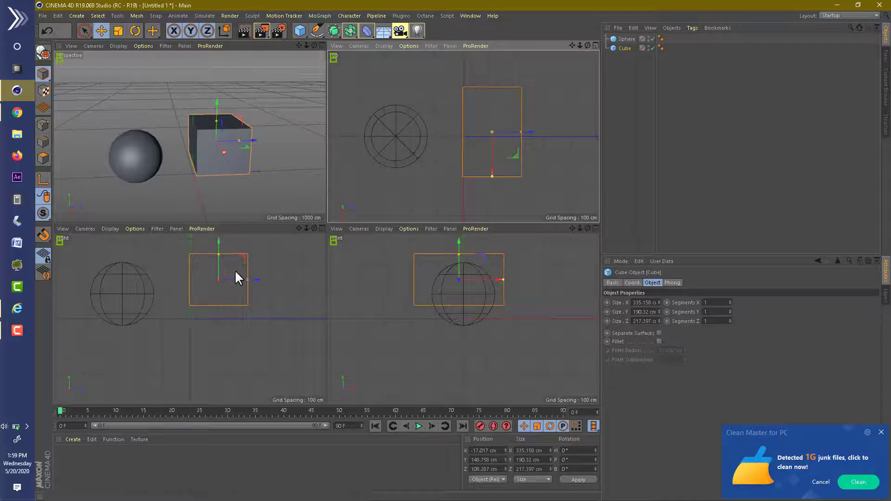
{"action": "left_click_drag", "start_coordinate": [298, 228], "coordinate": [298, 229]}
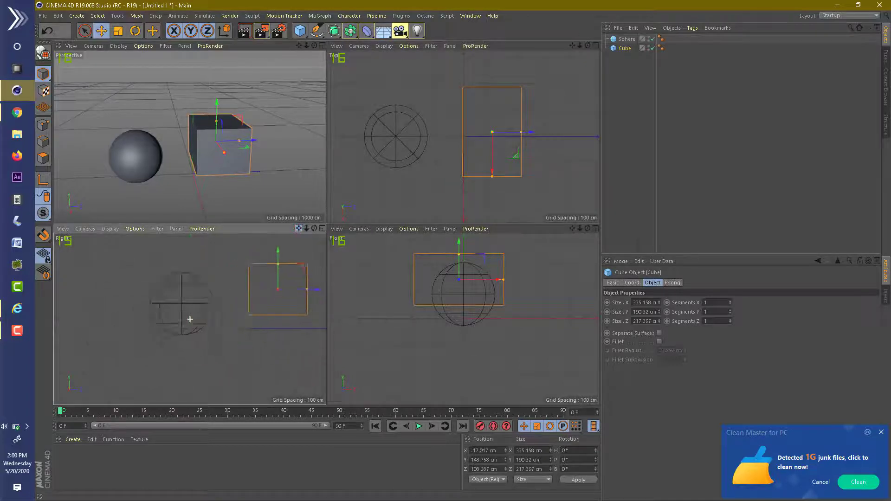
{"action": "left_click_drag", "start_coordinate": [189, 319], "coordinate": [222, 295]}
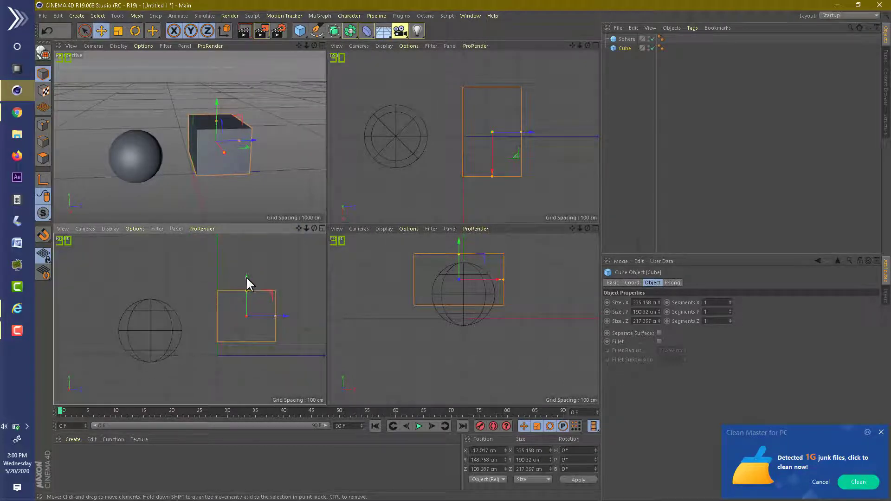
Step: Add a 400 × 400 cm plane beneath the cube and sphere
{"action": "scroll", "coordinate": [246, 343], "scroll_direction": "up", "scroll_amount": 2}
{"action": "scroll", "coordinate": [247, 344], "scroll_direction": "up", "scroll_amount": 2}
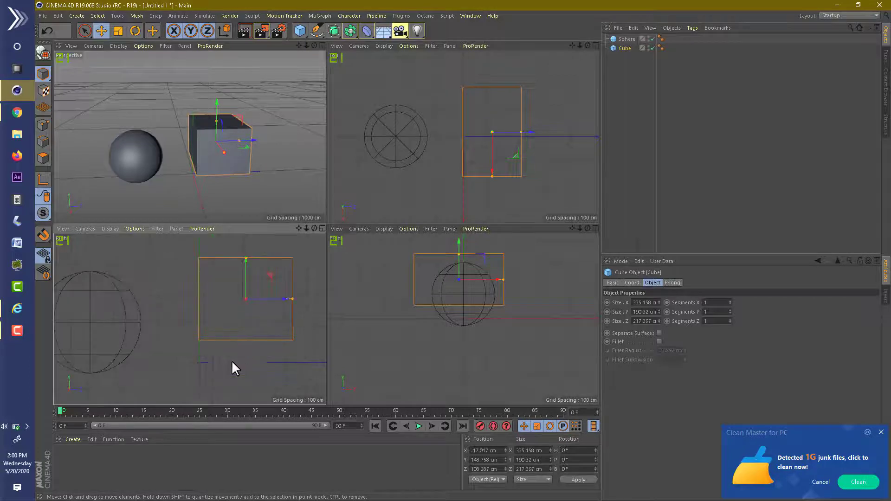
{"action": "left_click", "coordinate": [120, 337]}
{"action": "left_click_drag", "start_coordinate": [300, 31], "coordinate": [378, 62]}
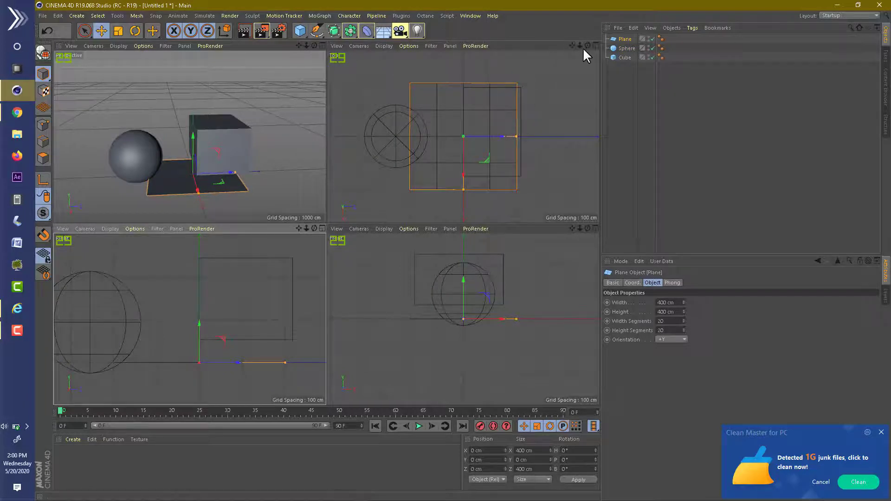
Step: Resize the plane to 839.109 × 1028.481 cm and shift it along X under the objects
{"action": "left_click_drag", "start_coordinate": [580, 46], "coordinate": [539, 65]}
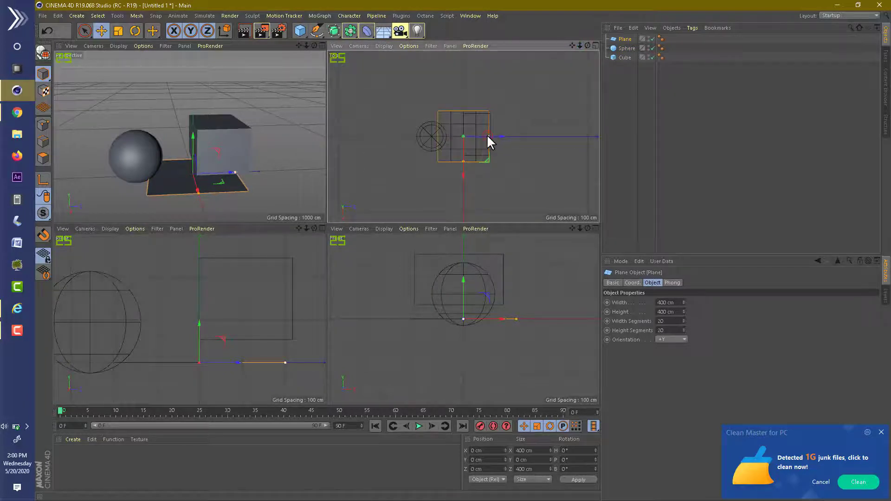
{"action": "left_click_drag", "start_coordinate": [488, 136], "coordinate": [524, 137]}
{"action": "left_click_drag", "start_coordinate": [527, 137], "coordinate": [541, 137]}
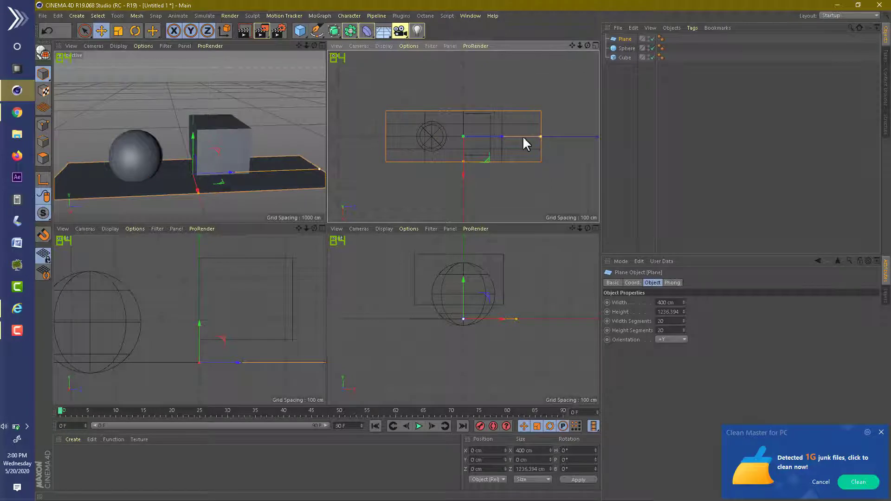
{"action": "left_click_drag", "start_coordinate": [464, 162], "coordinate": [464, 189]}
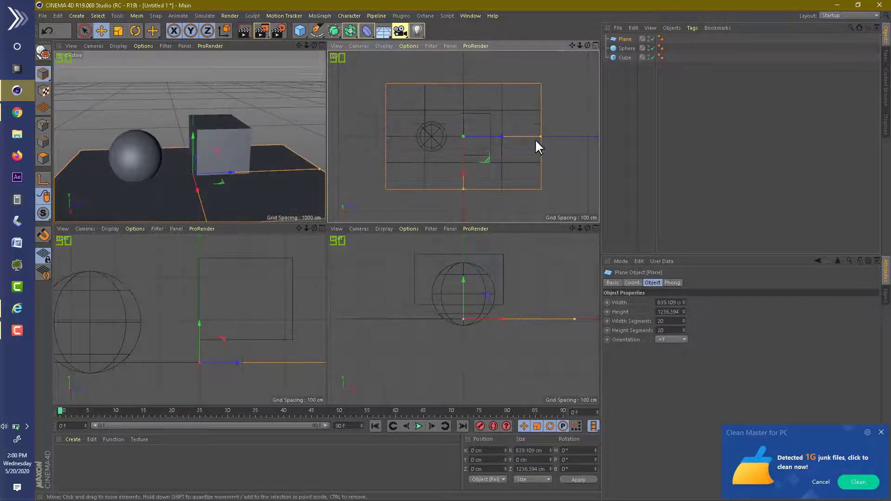
{"action": "left_click_drag", "start_coordinate": [541, 137], "coordinate": [477, 136]}
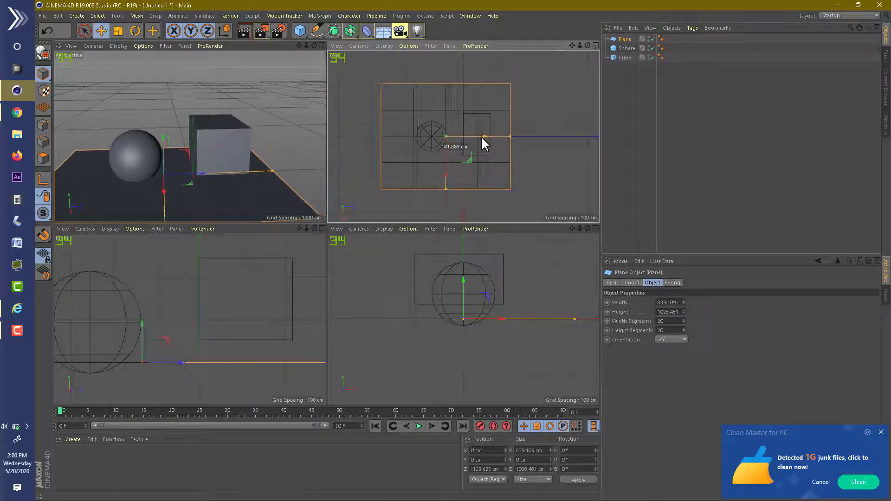
{"action": "left_click", "coordinate": [549, 120]}
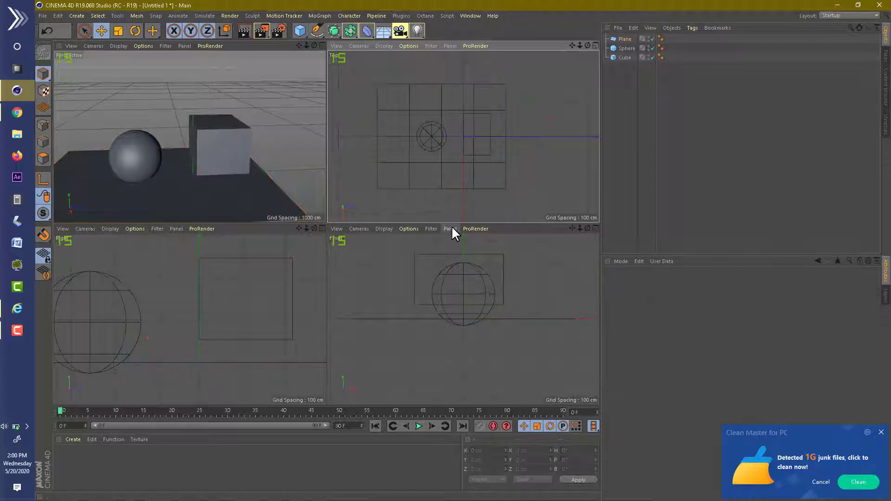
{"action": "left_click", "coordinate": [476, 96]}
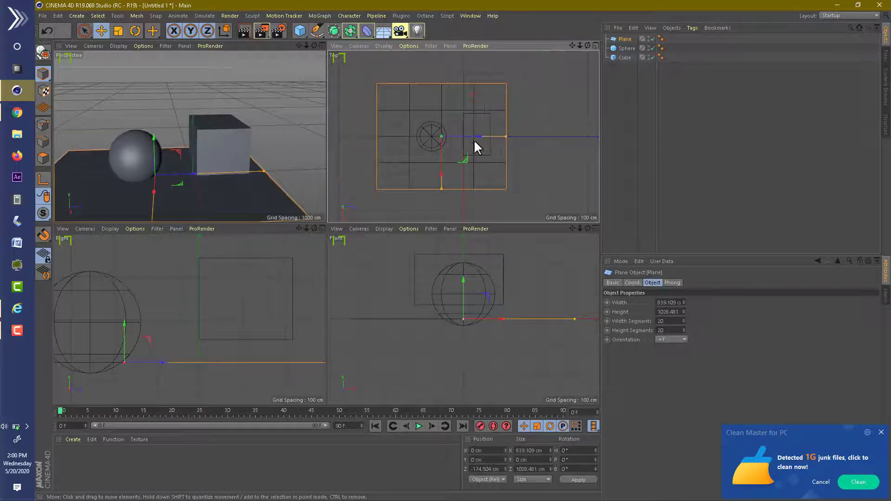
{"action": "left_click_drag", "start_coordinate": [470, 138], "coordinate": [486, 136]}
Step: Reframe the perspective and right views, then select the box
{"action": "left_click", "coordinate": [262, 31]}
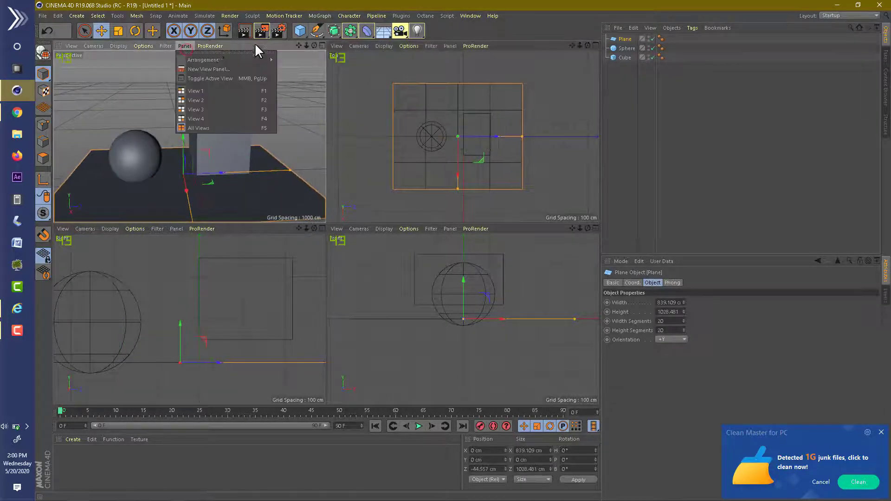
{"action": "left_click", "coordinate": [298, 51]}
{"action": "mouse_move", "coordinate": [298, 46]}
{"action": "left_mouse_down"}
{"action": "mouse_move", "coordinate": [306, 61]}
{"action": "mouse_move", "coordinate": [325, 65]}
{"action": "left_mouse_up"}
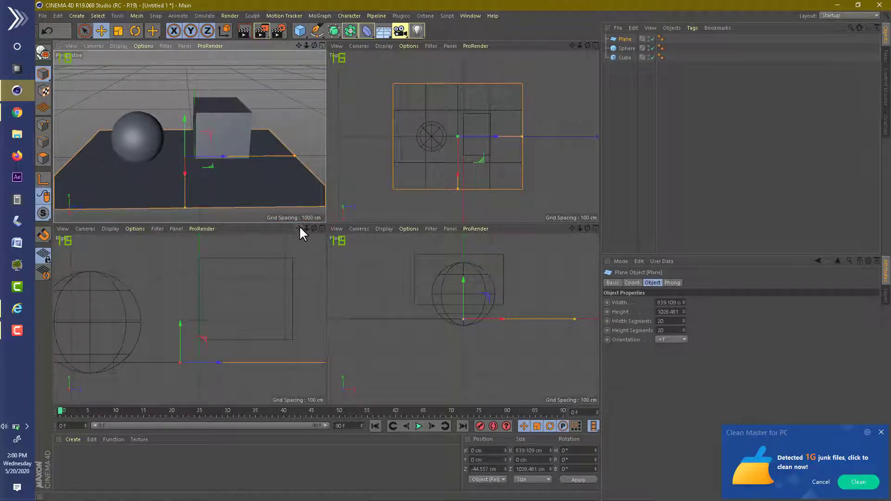
{"action": "mouse_move", "coordinate": [307, 229]}
{"action": "left_mouse_down"}
{"action": "mouse_move", "coordinate": [190, 319]}
{"action": "mouse_move", "coordinate": [243, 285]}
{"action": "mouse_move", "coordinate": [240, 275]}
{"action": "left_mouse_up"}
{"action": "left_click", "coordinate": [249, 283]}
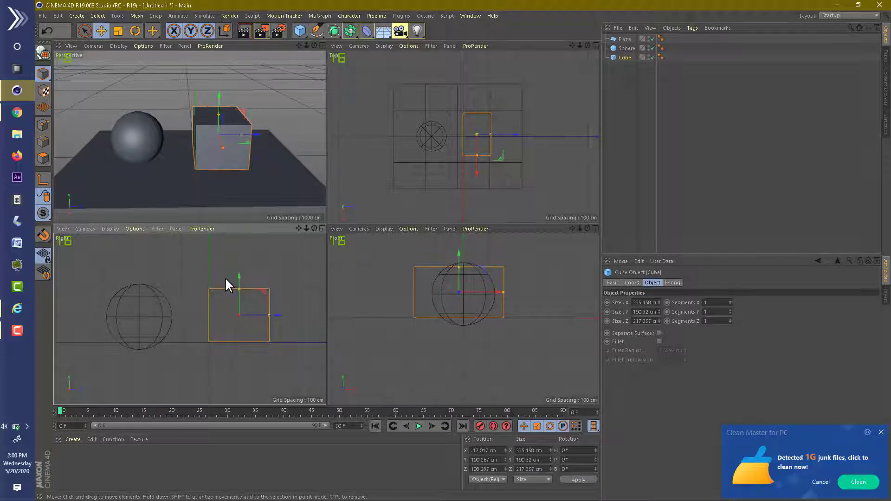
Step: Lower the cube to Y 96.895 cm and raise the sphere to Y 123.913 cm on the plane
{"action": "left_click_drag", "start_coordinate": [238, 278], "coordinate": [241, 277]}
{"action": "left_click", "coordinate": [166, 301]}
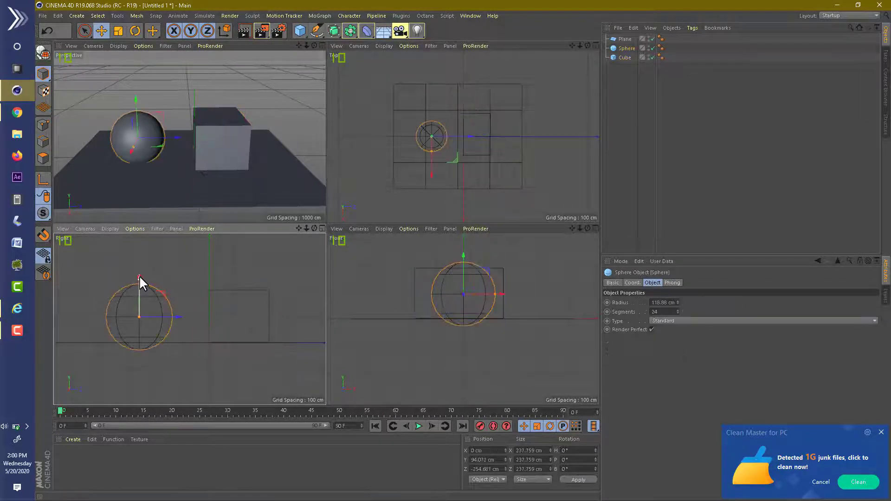
{"action": "left_click_drag", "start_coordinate": [139, 275], "coordinate": [144, 269]}
{"action": "left_click", "coordinate": [467, 313]}
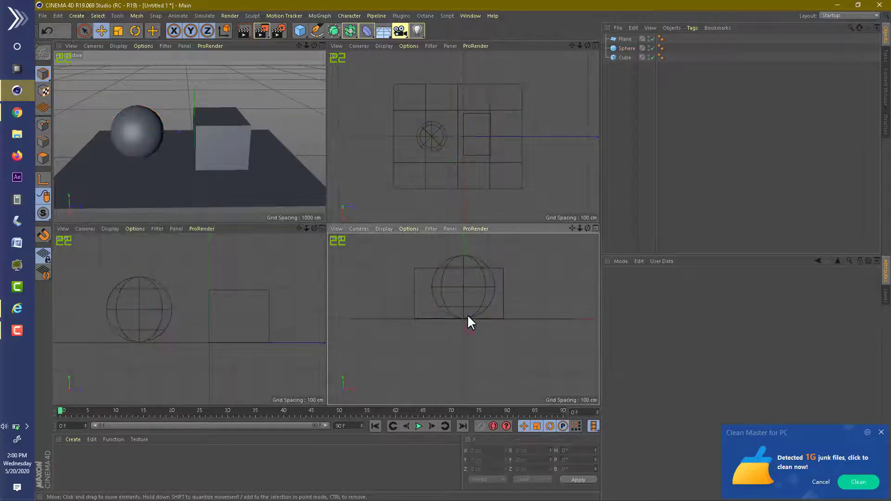
{"action": "scroll", "coordinate": [461, 311], "scroll_direction": "up", "scroll_amount": 3}
{"action": "scroll", "coordinate": [477, 327], "scroll_direction": "up", "scroll_amount": 3}
{"action": "scroll", "coordinate": [478, 327], "scroll_direction": "down", "scroll_amount": 1}
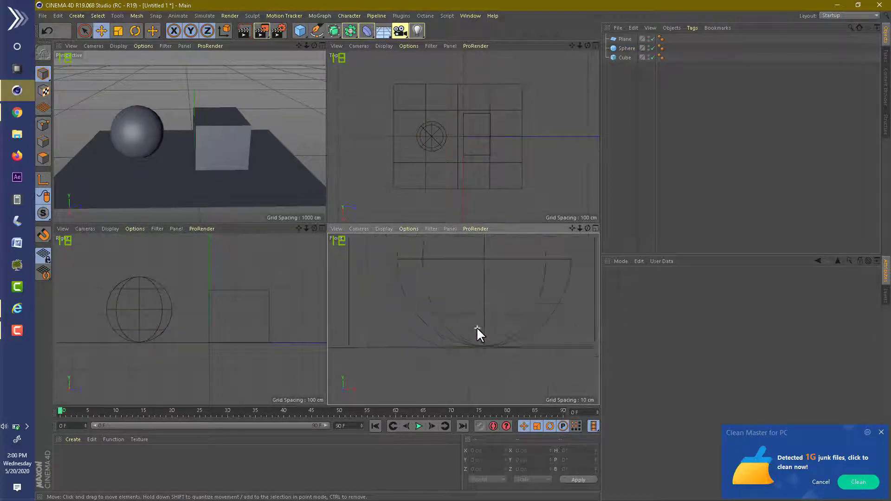
{"action": "left_click", "coordinate": [485, 354]}
{"action": "scroll", "coordinate": [161, 288], "scroll_direction": "up", "scroll_amount": 1}
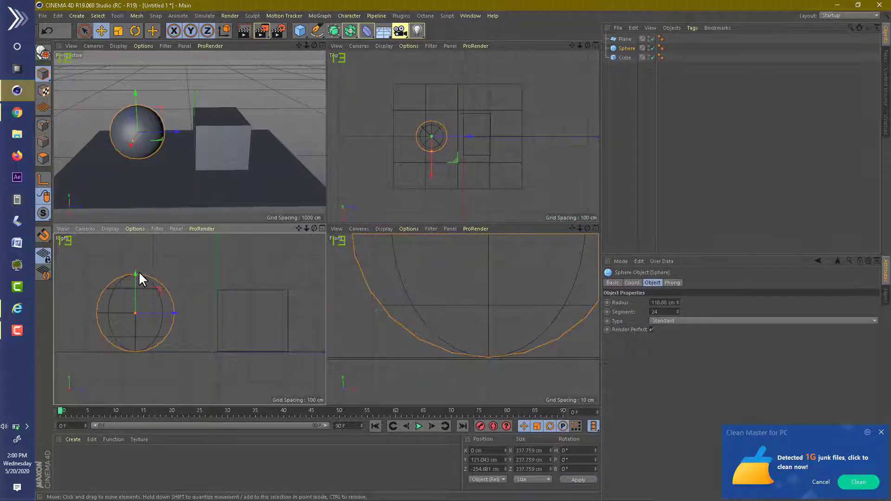
{"action": "left_click_drag", "start_coordinate": [139, 273], "coordinate": [141, 274]}
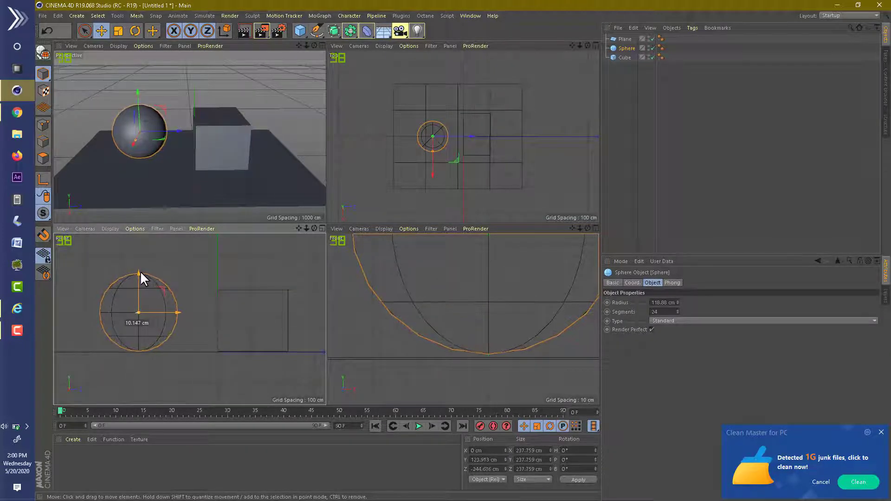
{"action": "left_click", "coordinate": [219, 348]}
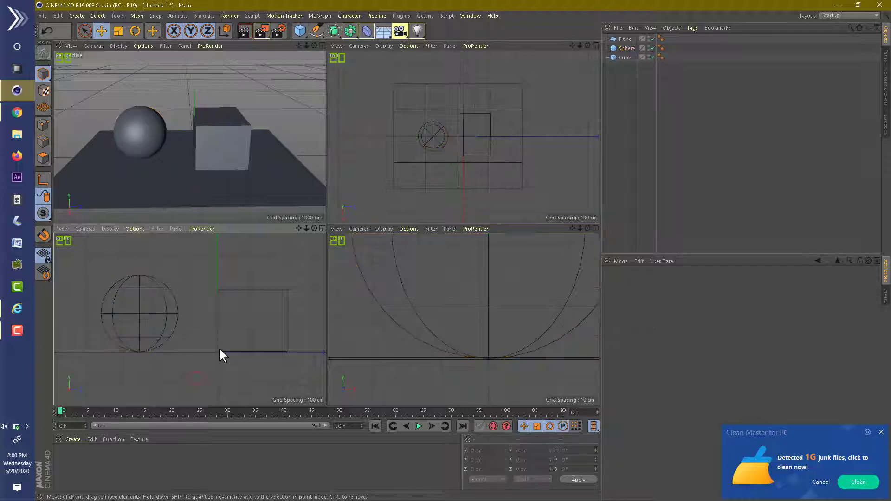
Step: Orbit the perspective view to a high angle looking down on the scene
{"action": "left_click", "coordinate": [289, 291]}
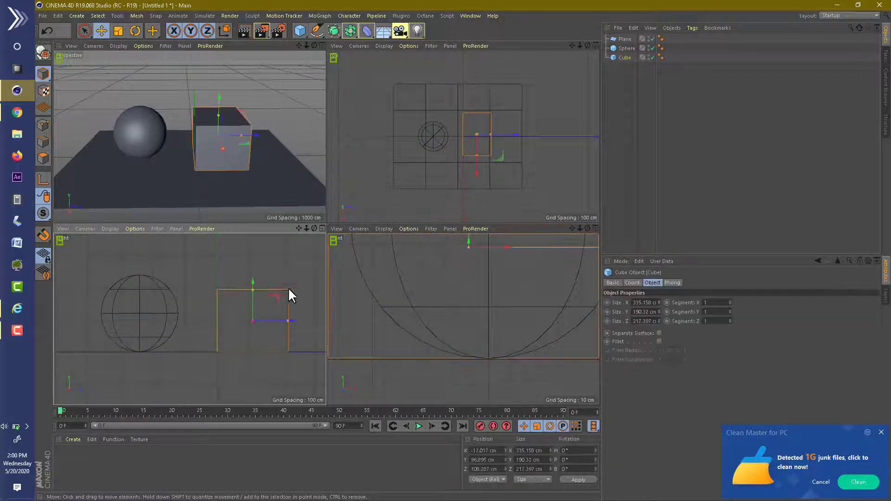
{"action": "left_click_drag", "start_coordinate": [305, 232], "coordinate": [308, 219]}
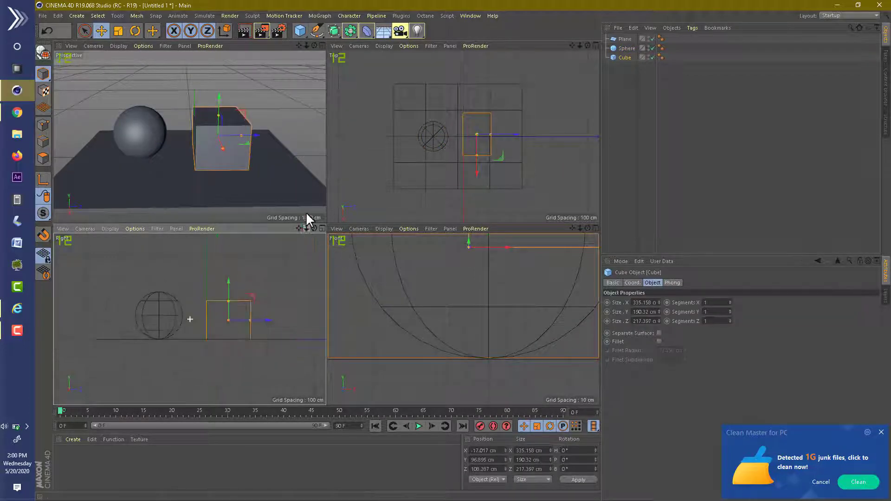
{"action": "left_click", "coordinate": [306, 63]}
{"action": "left_click_drag", "start_coordinate": [306, 64], "coordinate": [189, 136], "text": "alt"}
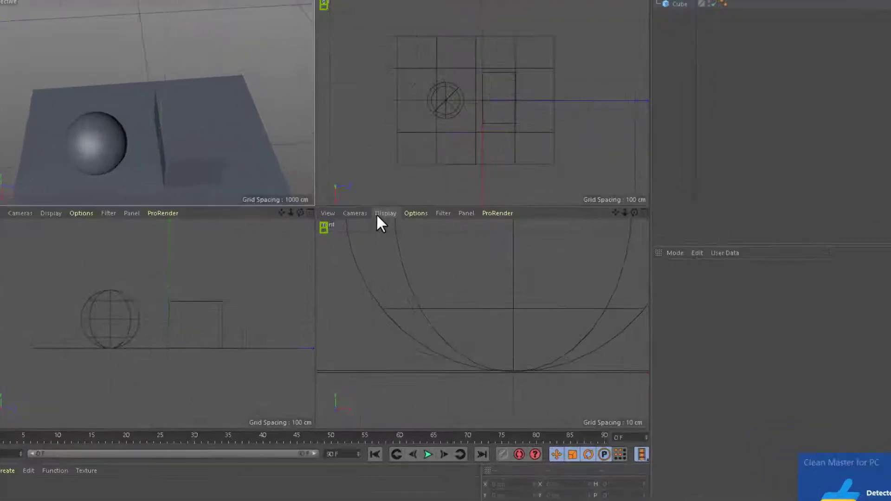
Step: Switch the Front viewport to the Back camera and pan it down to show the objects from behind
{"action": "left_click", "coordinate": [379, 229]}
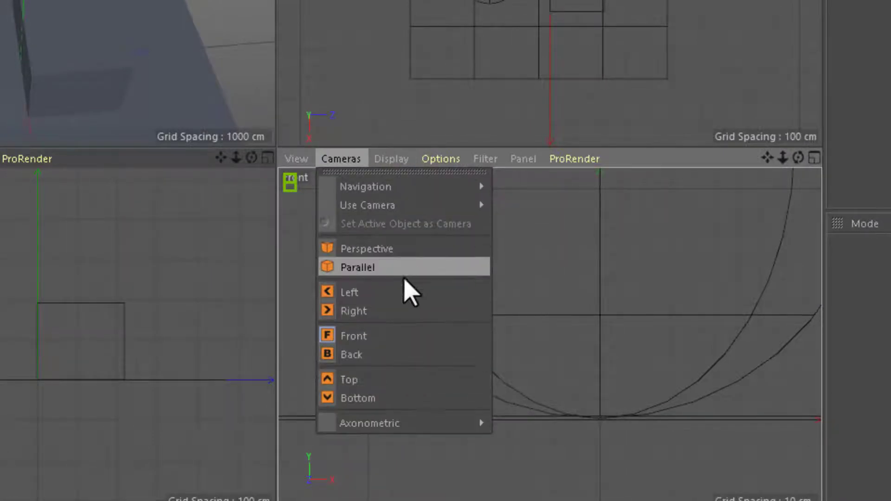
{"action": "left_click", "coordinate": [427, 353]}
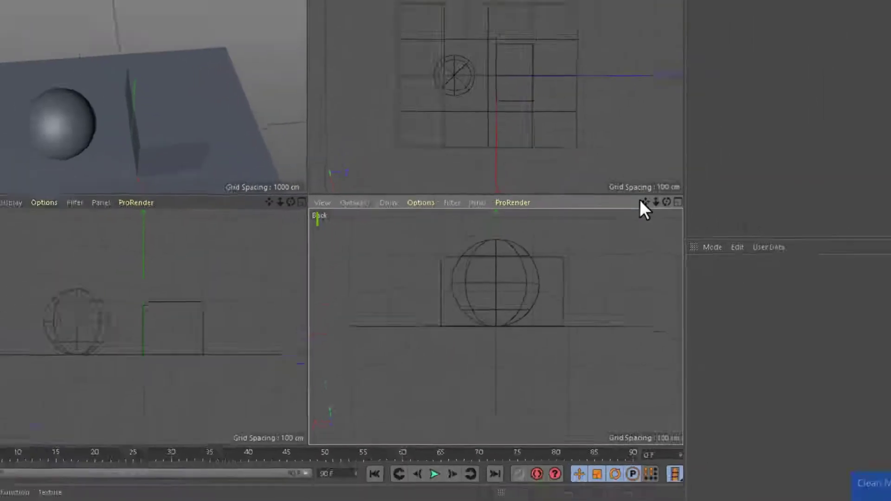
{"action": "left_click_drag", "start_coordinate": [641, 201], "coordinate": [549, 237]}
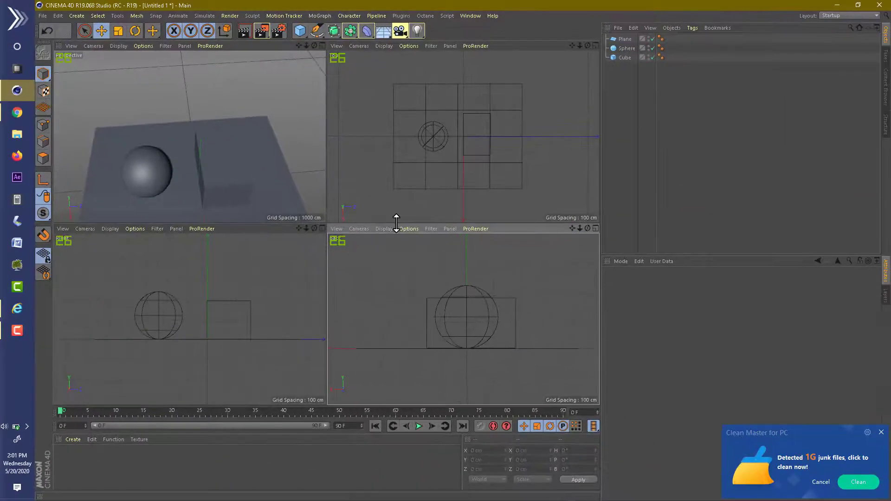
{"action": "left_click", "coordinate": [383, 228]}
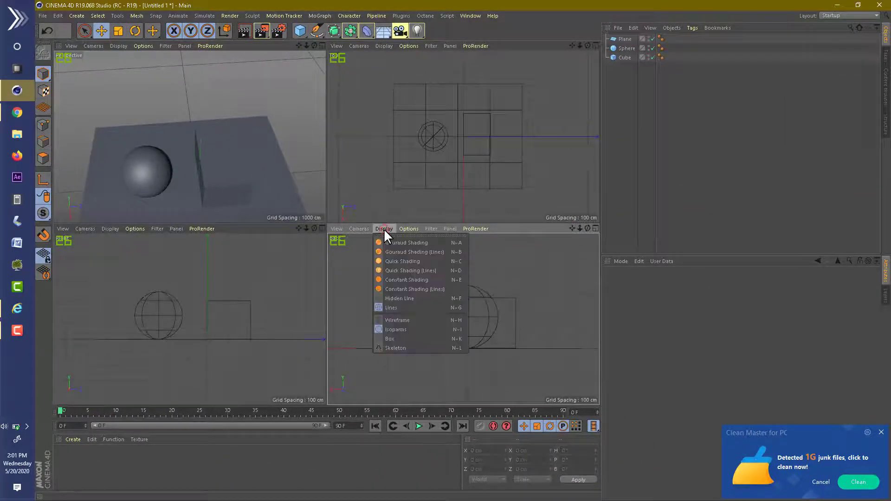
Step: Restore the Front camera, recentre it, orbit Perspective steeper, and resize the viewport panes
{"action": "left_click", "coordinate": [365, 317]}
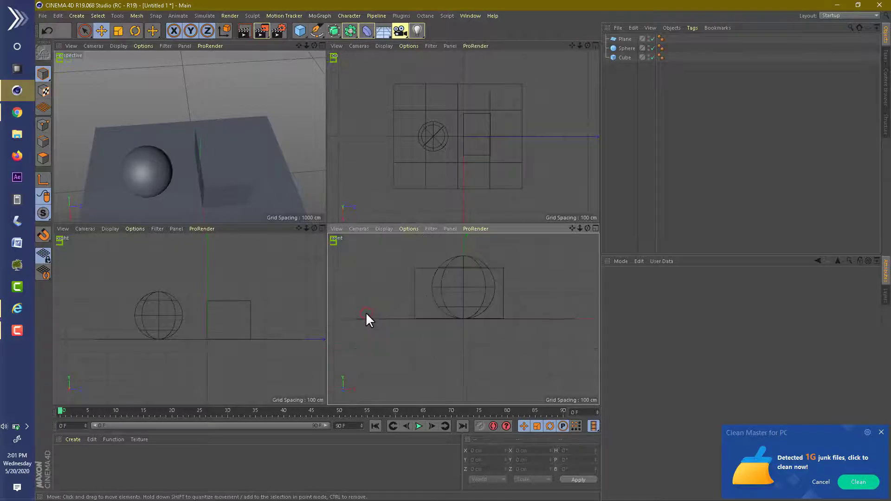
{"action": "left_click_drag", "start_coordinate": [571, 228], "coordinate": [581, 264]}
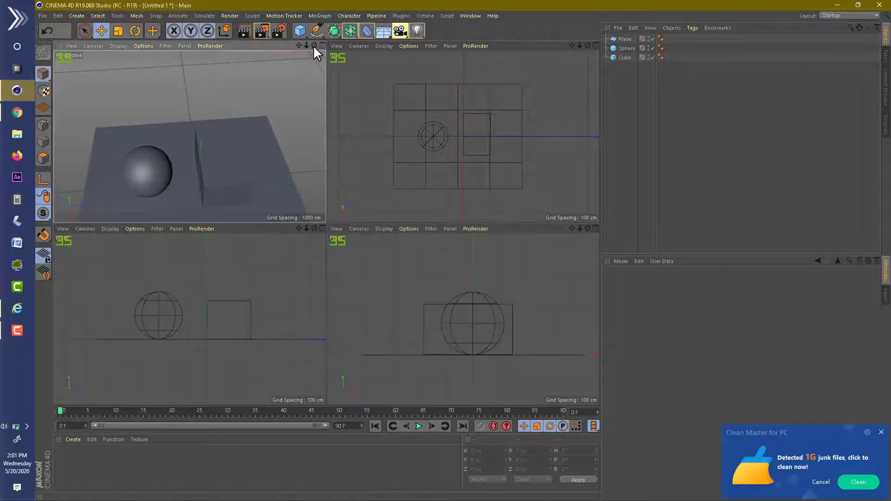
{"action": "mouse_move", "coordinate": [314, 46]}
{"action": "left_mouse_down"}
{"action": "mouse_move", "coordinate": [327, 219]}
{"action": "mouse_move", "coordinate": [394, 120]}
{"action": "mouse_move", "coordinate": [195, 305]}
{"action": "mouse_move", "coordinate": [233, 310]}
{"action": "mouse_move", "coordinate": [260, 212]}
{"action": "mouse_move", "coordinate": [481, 109]}
{"action": "mouse_move", "coordinate": [238, 158]}
{"action": "left_mouse_up"}
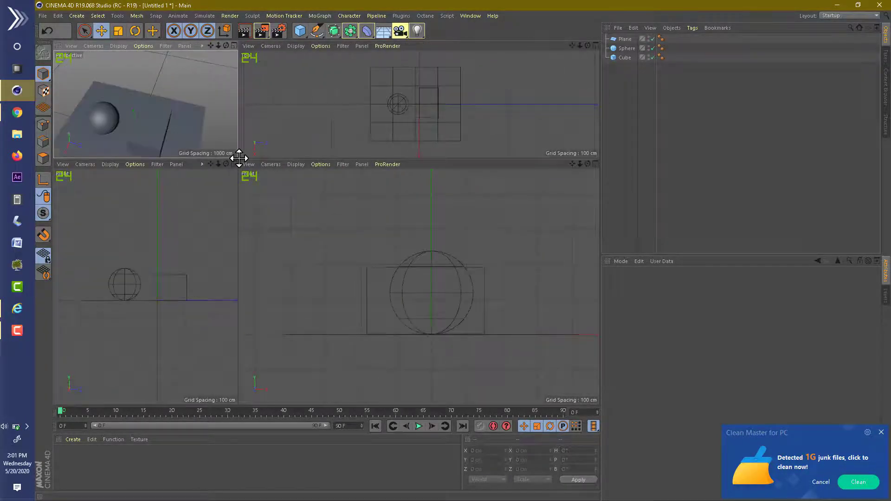
{"action": "mouse_move", "coordinate": [461, 241]}
{"action": "left_mouse_down"}
{"action": "mouse_move", "coordinate": [485, 280]}
{"action": "mouse_move", "coordinate": [392, 253]}
{"action": "mouse_move", "coordinate": [368, 257]}
{"action": "mouse_move", "coordinate": [495, 347]}
{"action": "mouse_move", "coordinate": [513, 346]}
{"action": "mouse_move", "coordinate": [354, 288]}
{"action": "mouse_move", "coordinate": [312, 243]}
{"action": "mouse_move", "coordinate": [313, 205]}
{"action": "mouse_move", "coordinate": [327, 221]}
{"action": "left_mouse_up"}
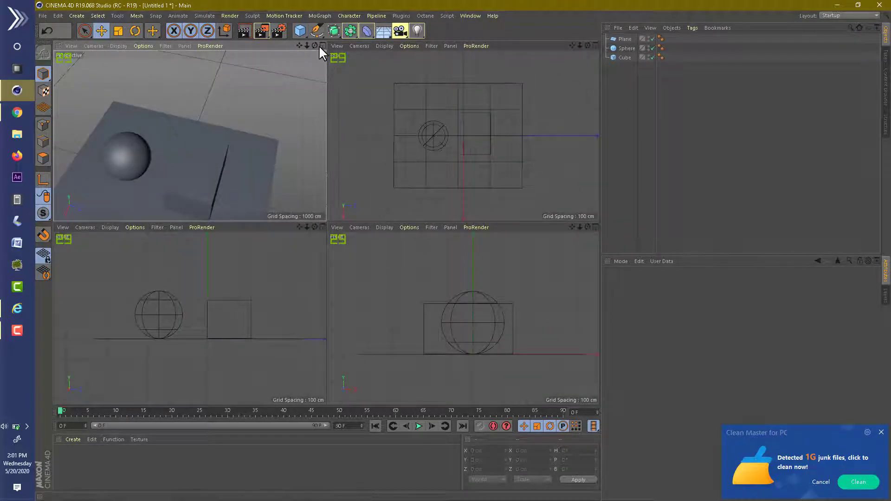
Step: Toggle between single and four-view layouts, ending with Perspective shown alone
{"action": "middle_click", "coordinate": [323, 229]}
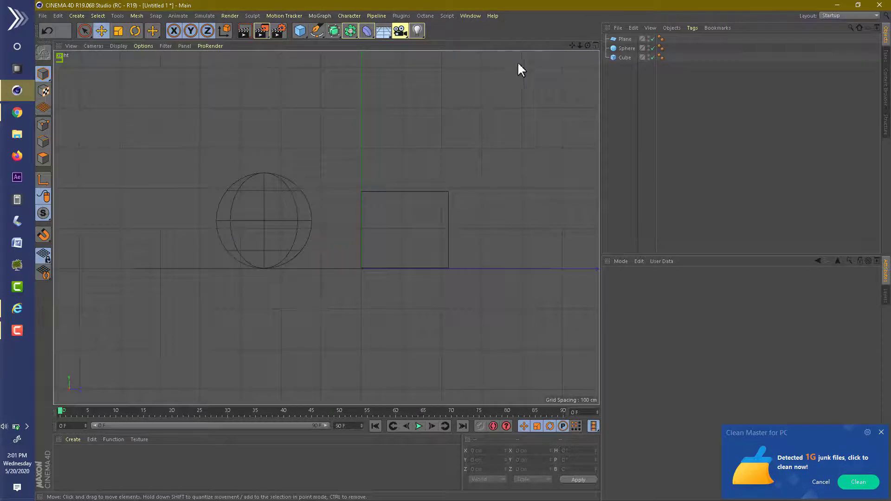
{"action": "left_click", "coordinate": [595, 45]}
{"action": "left_click", "coordinate": [596, 227]}
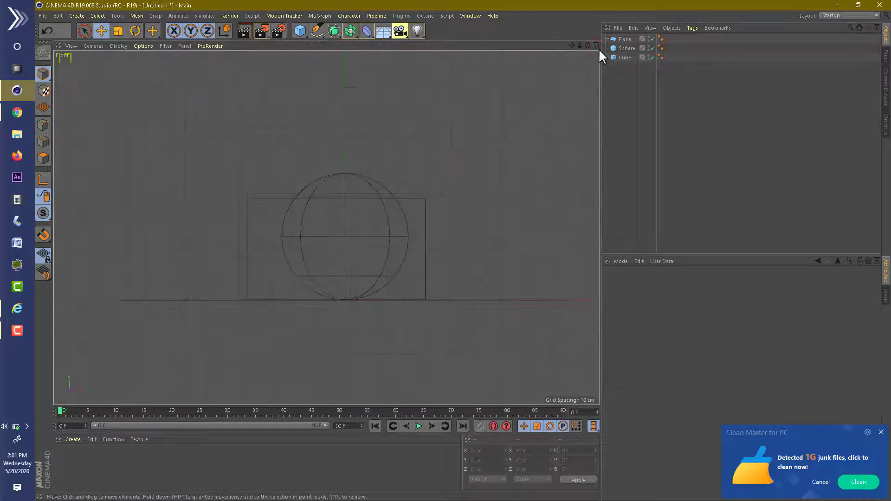
{"action": "left_click", "coordinate": [596, 46]}
{"action": "left_click", "coordinate": [322, 46]}
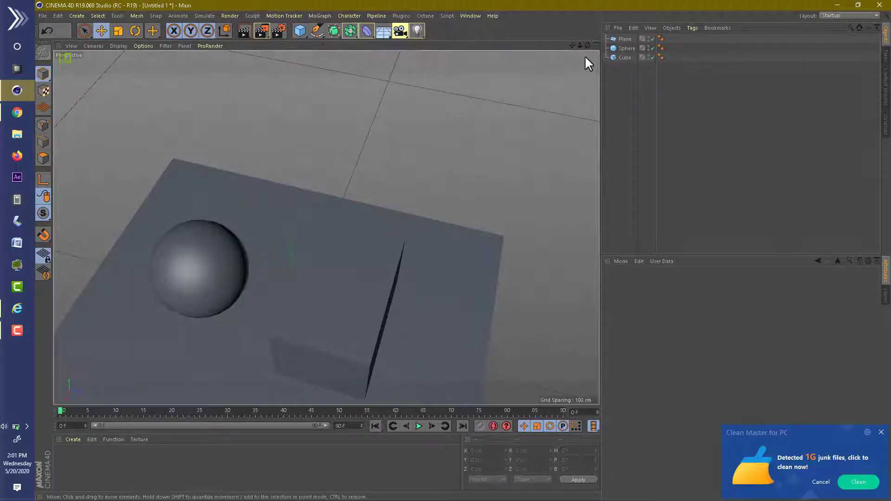
Step: Zoom out and orbit the perspective view down to a low front angle showing the whole plane
{"action": "left_click_drag", "start_coordinate": [587, 45], "coordinate": [588, 74]}
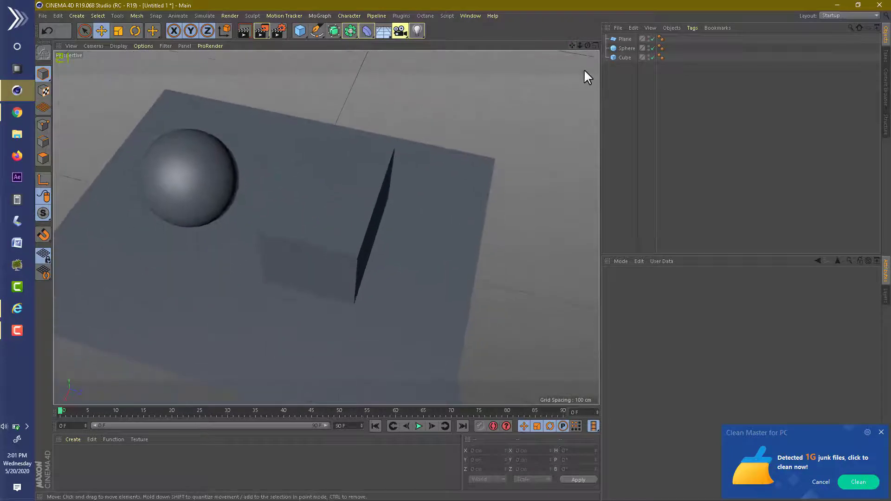
{"action": "mouse_move", "coordinate": [423, 177]}
{"action": "right_mouse_down", "text": "alt"}
{"action": "mouse_move", "coordinate": [448, 141]}
{"action": "mouse_move", "coordinate": [472, 155]}
{"action": "mouse_move", "coordinate": [419, 175]}
{"action": "right_mouse_up", "text": "alt"}
{"action": "mouse_move", "coordinate": [420, 175]}
{"action": "left_mouse_down", "text": "alt"}
{"action": "mouse_move", "coordinate": [433, 136]}
{"action": "mouse_move", "coordinate": [418, 182]}
{"action": "mouse_move", "coordinate": [398, 187]}
{"action": "mouse_move", "coordinate": [364, 233]}
{"action": "mouse_move", "coordinate": [351, 235]}
{"action": "left_mouse_up", "text": "alt"}
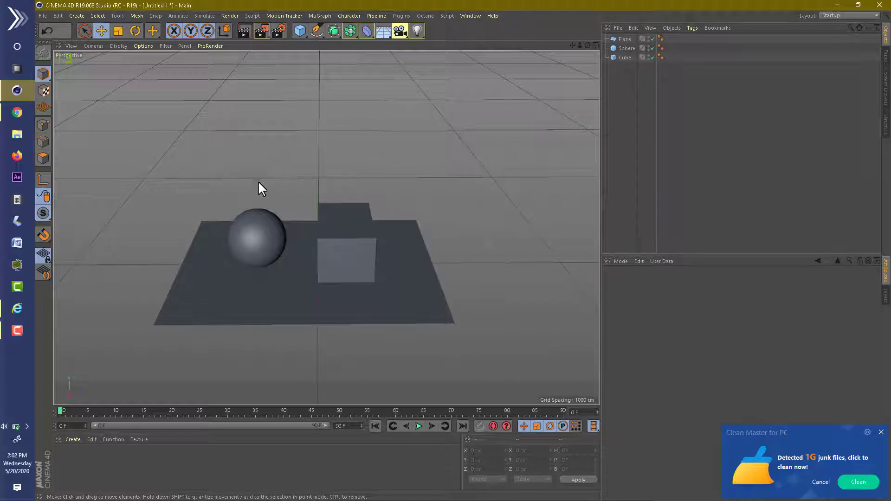
{"action": "left_click", "coordinate": [361, 229]}
{"action": "left_click", "coordinate": [434, 176]}
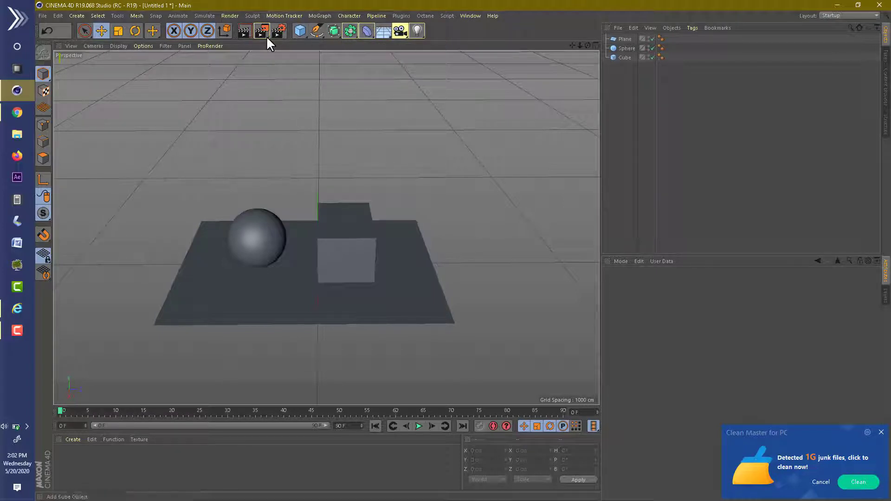
{"action": "left_click", "coordinate": [302, 35]}
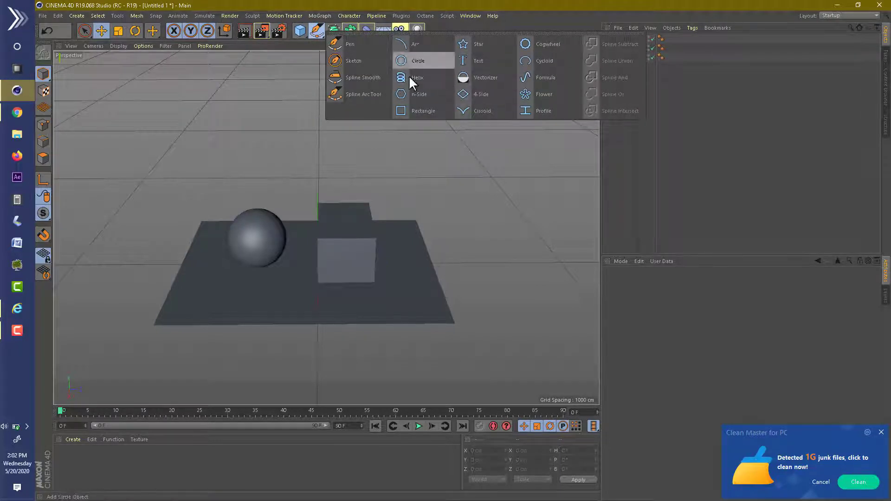
{"action": "left_click", "coordinate": [335, 28]}
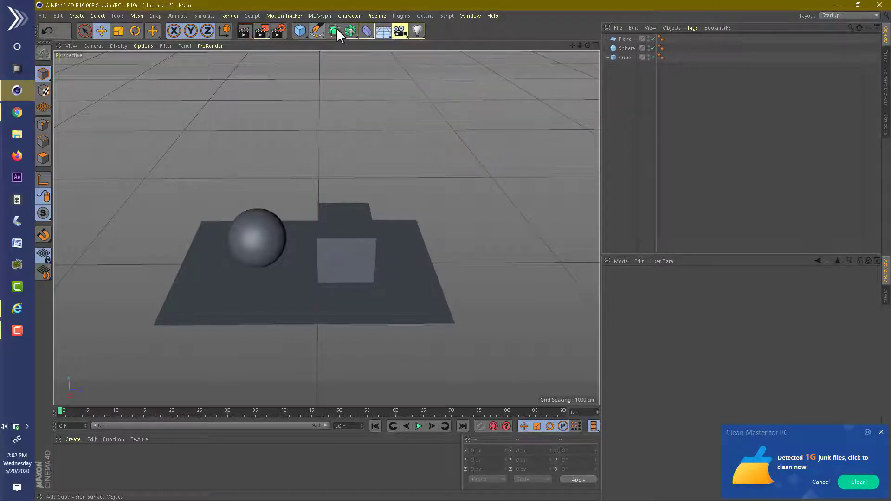
{"action": "left_click", "coordinate": [363, 28]}
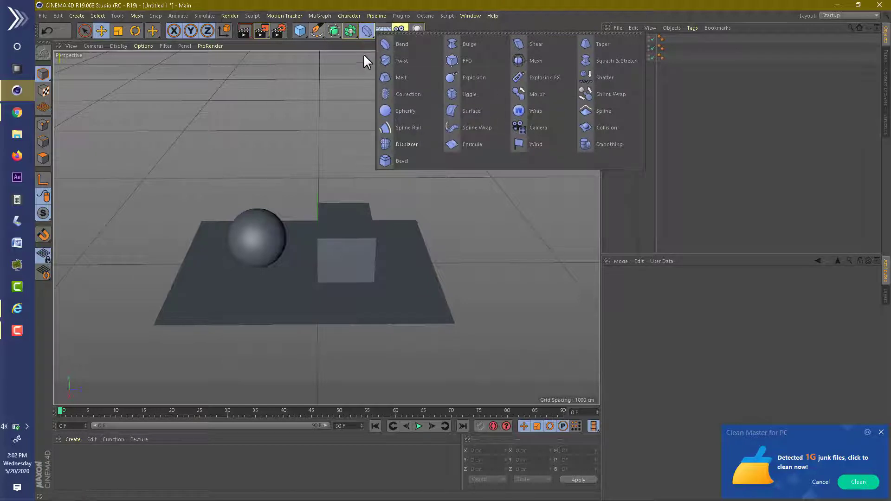
{"action": "left_click", "coordinate": [335, 31]}
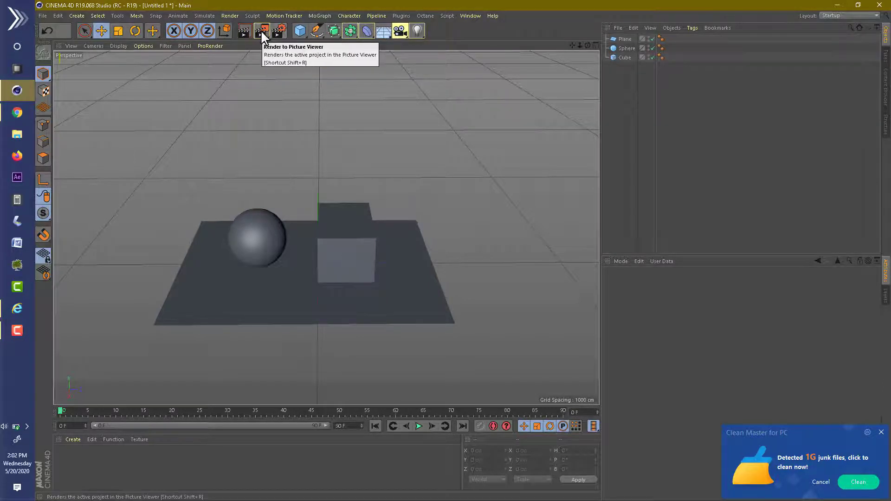
{"action": "left_click", "coordinate": [249, 32]}
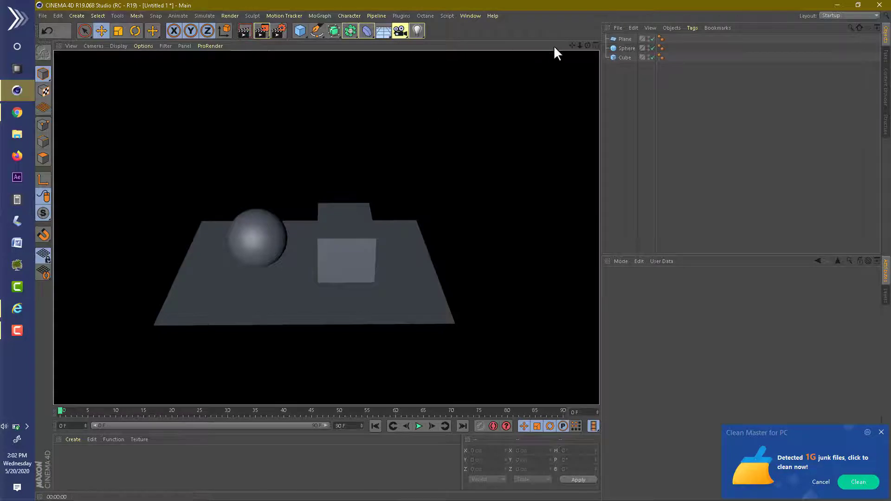
{"action": "left_click", "coordinate": [551, 85]}
{"action": "left_click", "coordinate": [260, 30]}
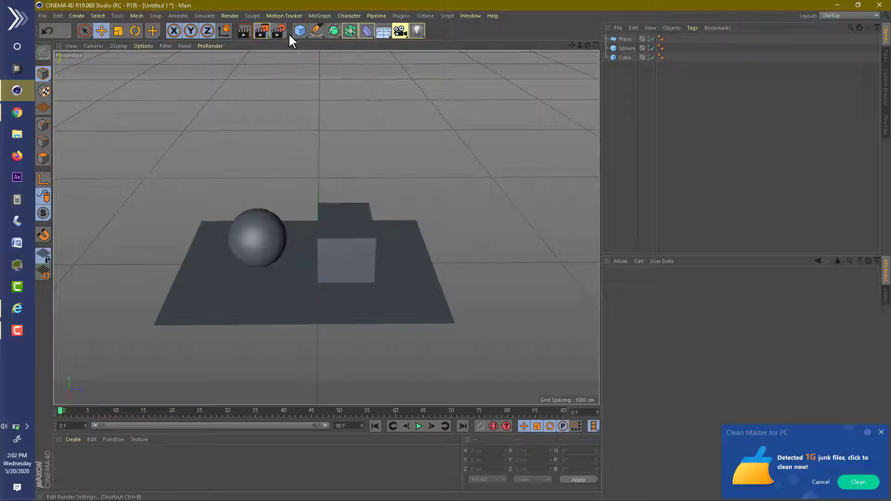
{"action": "left_click", "coordinate": [279, 30]}
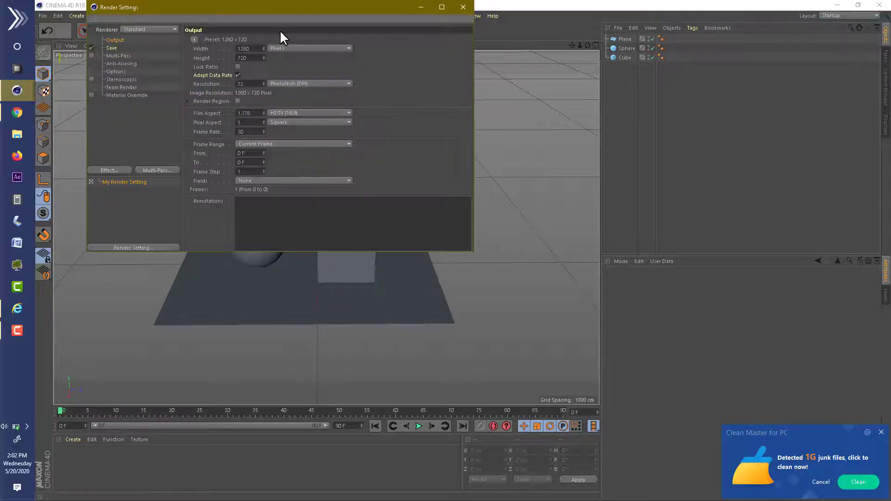
{"action": "left_click", "coordinate": [122, 49]}
{"action": "left_click", "coordinate": [116, 48]}
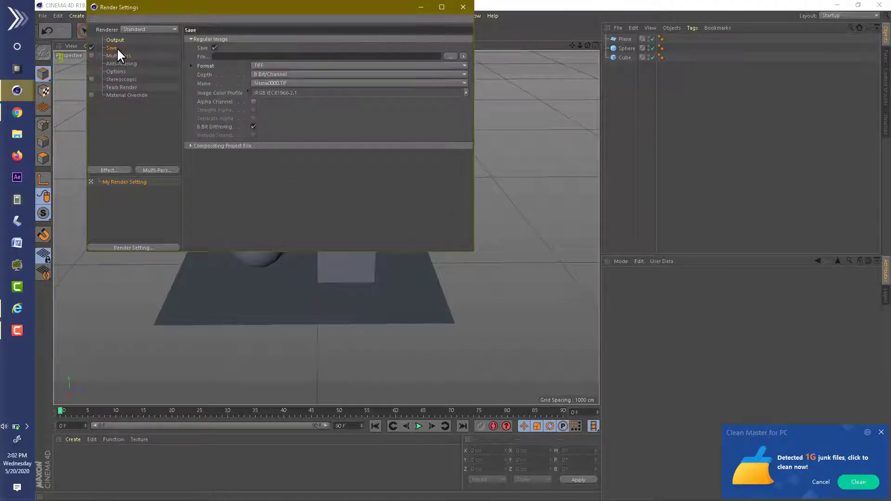
{"action": "left_click", "coordinate": [114, 55]}
{"action": "left_click", "coordinate": [116, 72]}
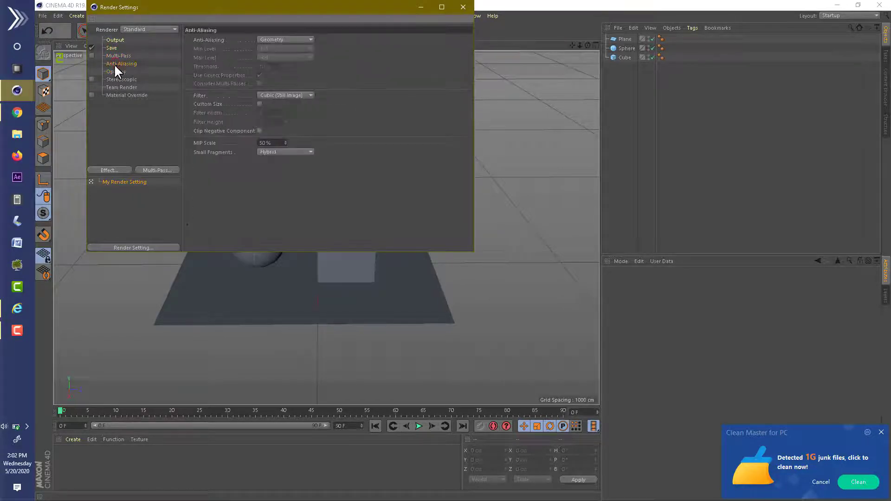
{"action": "left_click", "coordinate": [117, 72]}
{"action": "left_click", "coordinate": [123, 87]}
{"action": "left_click", "coordinate": [126, 96]}
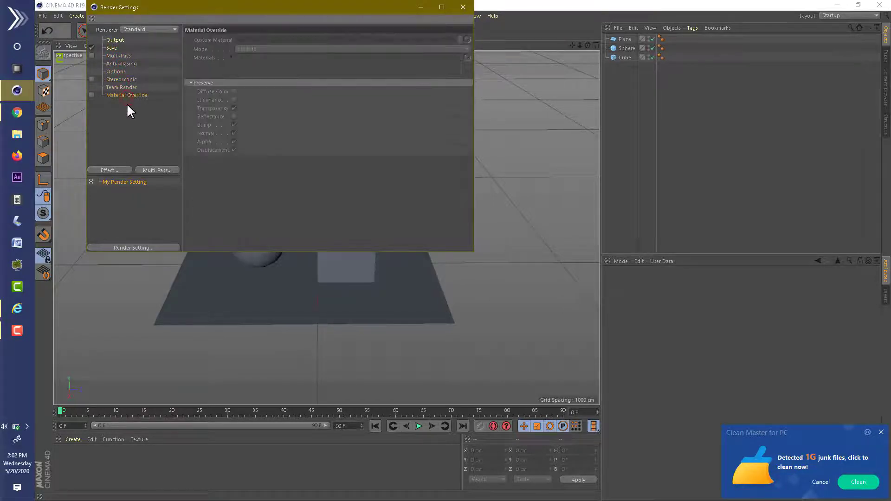
{"action": "left_click", "coordinate": [154, 169]}
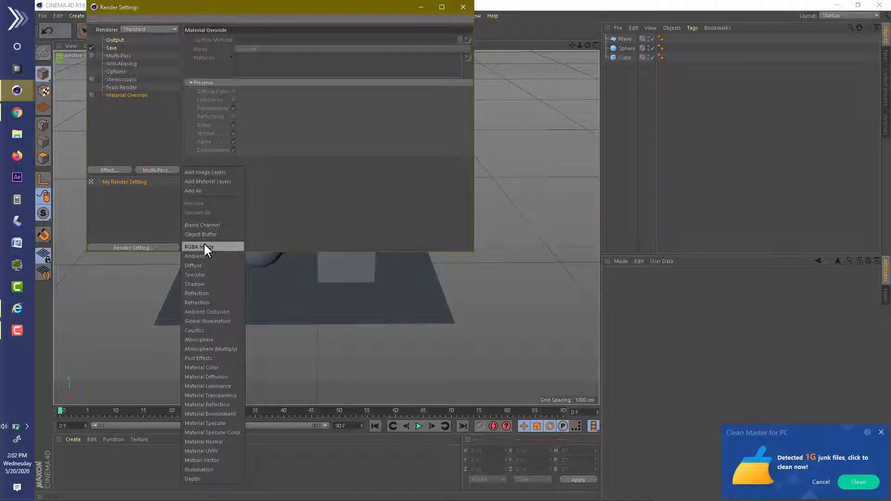
{"action": "left_click", "coordinate": [100, 171]}
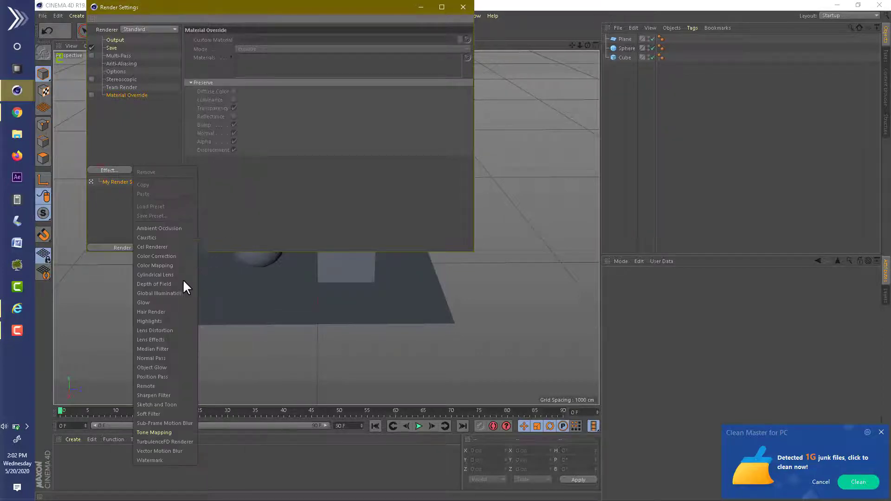
{"action": "left_click", "coordinate": [341, 153]}
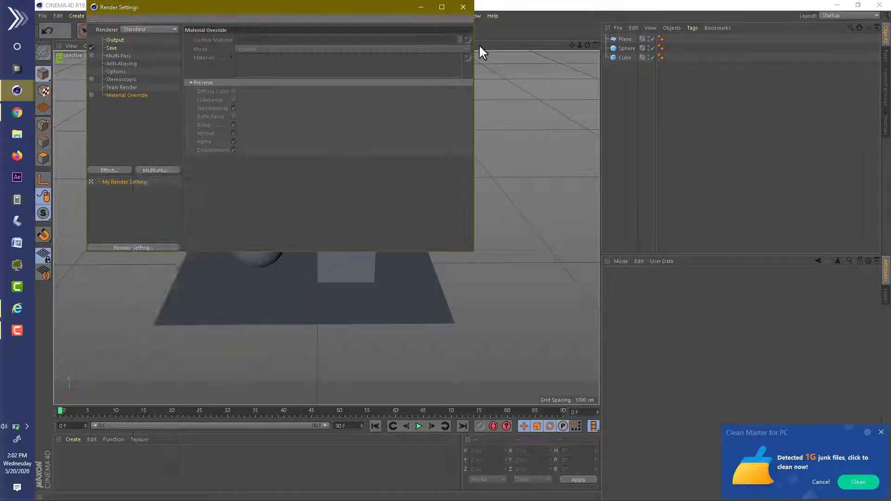
{"action": "left_click", "coordinate": [464, 8]}
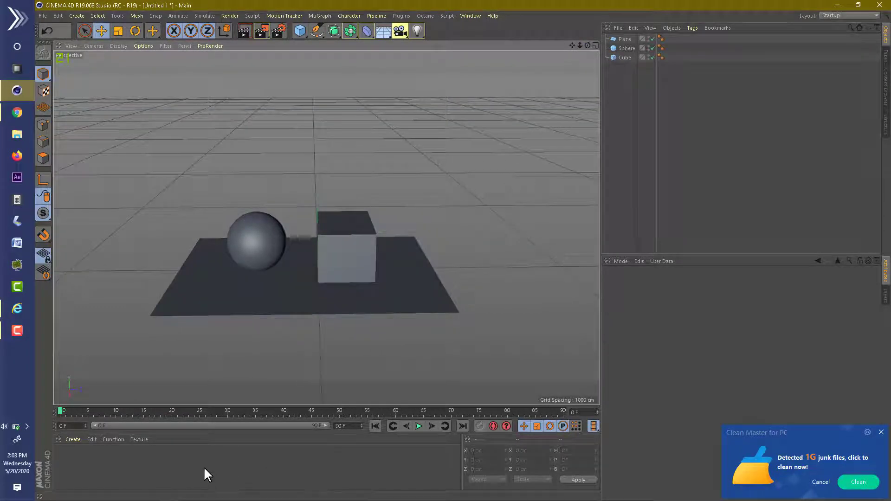
Step: Create two materials, Mat and Mat.1, in the Material Manager
{"action": "double_click", "coordinate": [155, 466]}
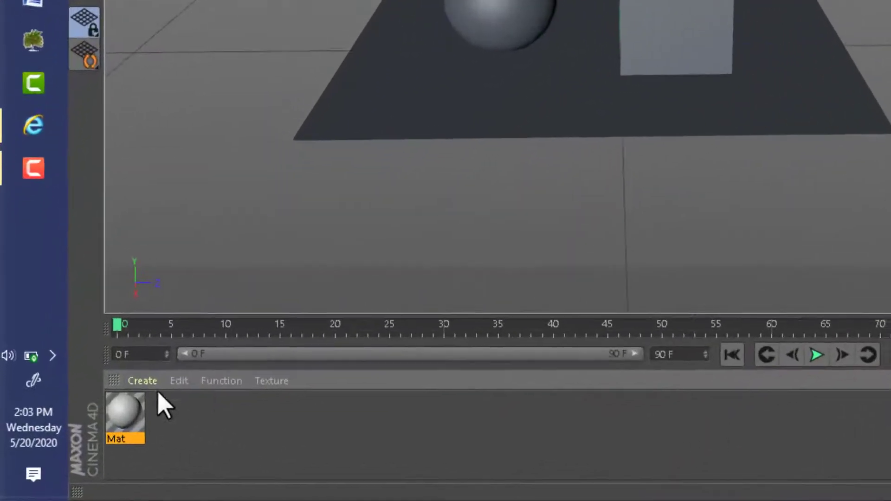
{"action": "left_click", "coordinate": [74, 439]}
{"action": "mouse_move", "coordinate": [120, 420]}
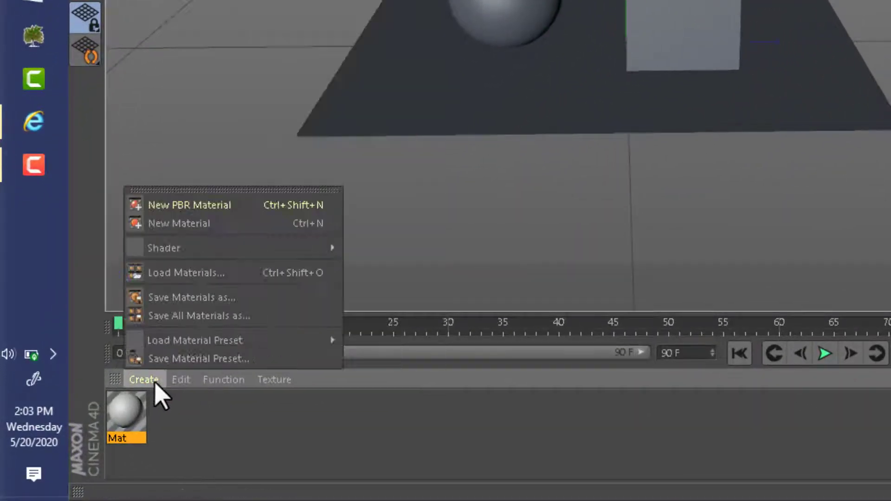
{"action": "mouse_move", "coordinate": [163, 248]}
{"action": "left_click", "coordinate": [199, 220]}
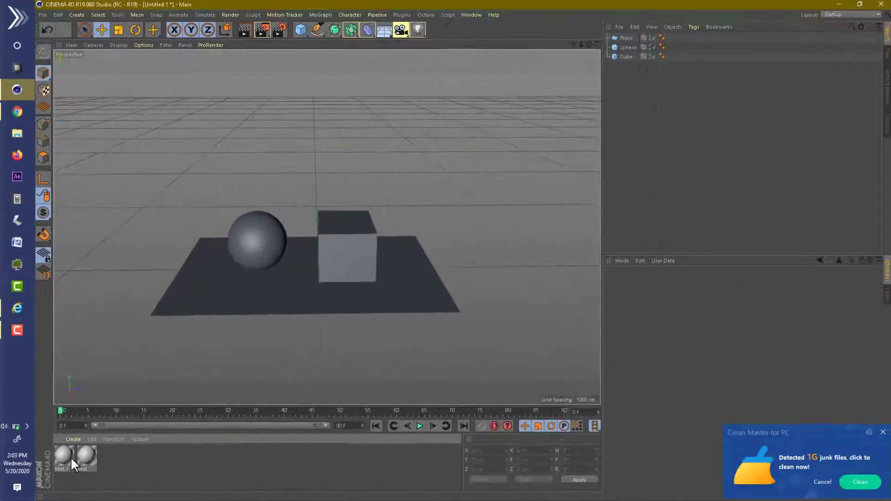
Step: Colour Mat.1 green at H 158°, S 100%, V 84%
{"action": "left_click", "coordinate": [63, 456]}
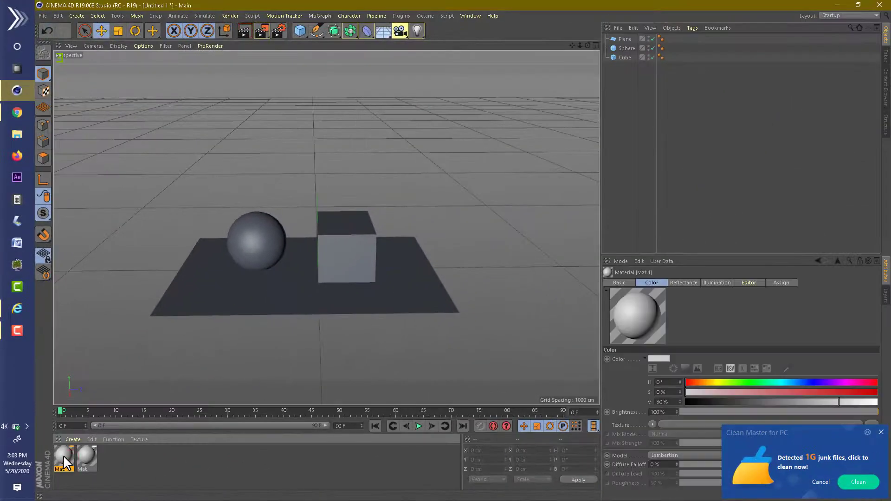
{"action": "double_click", "coordinate": [62, 454]}
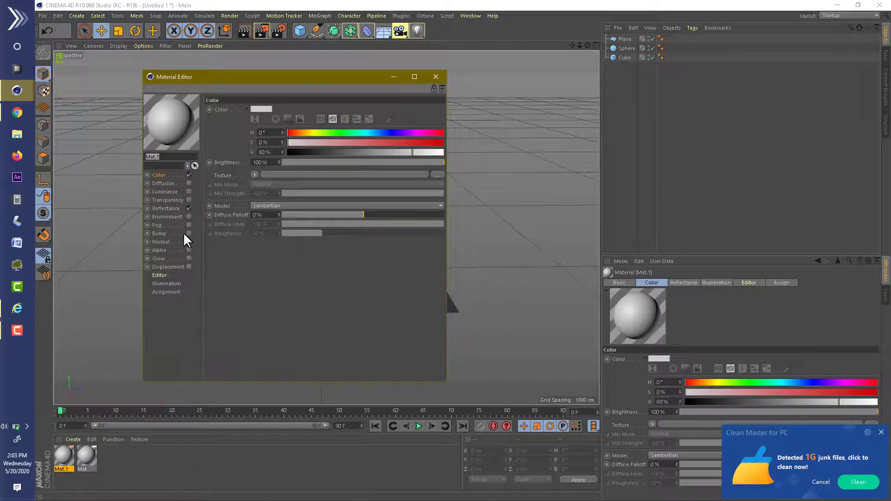
{"action": "left_click", "coordinate": [308, 133]}
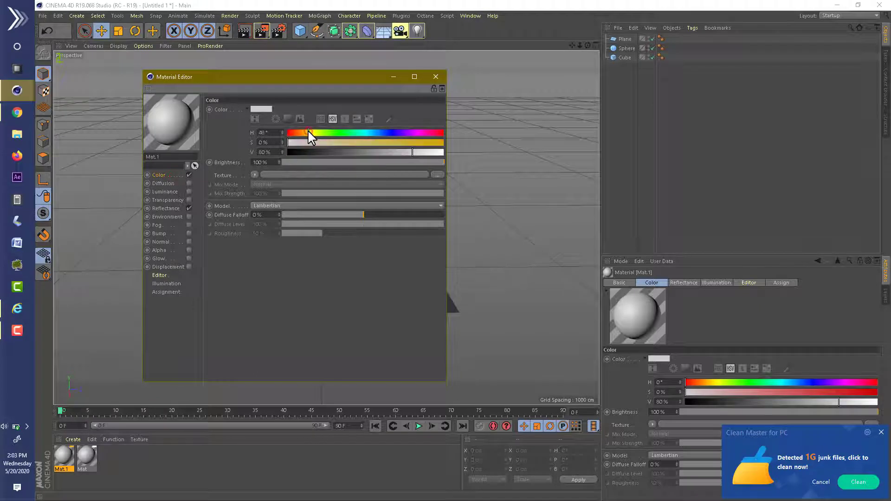
{"action": "left_click_drag", "start_coordinate": [362, 143], "coordinate": [443, 142]}
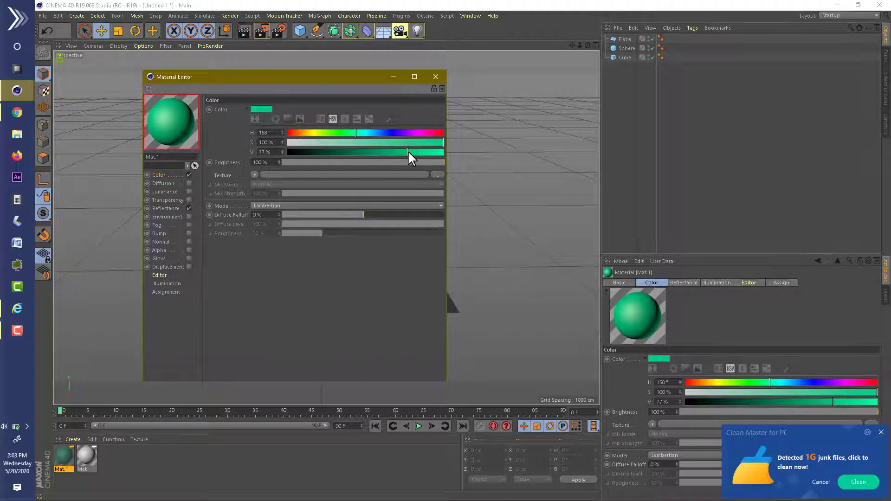
{"action": "left_click_drag", "start_coordinate": [409, 151], "coordinate": [419, 149]}
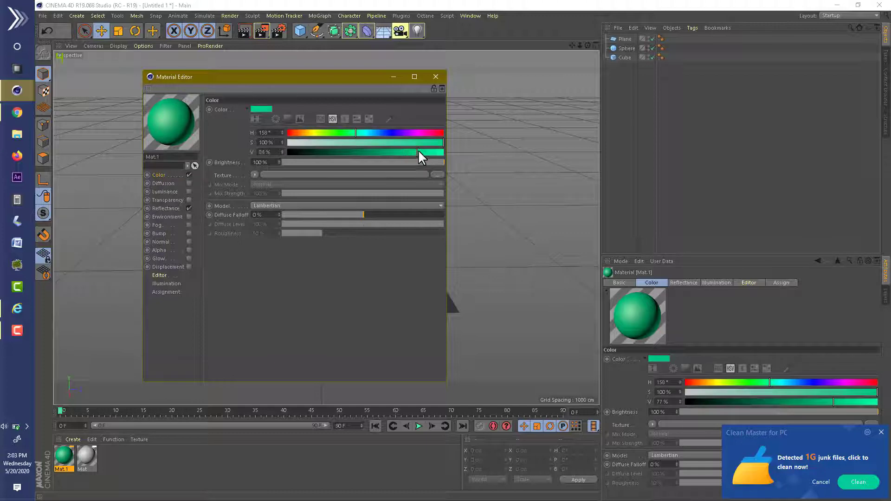
{"action": "left_click", "coordinate": [435, 77]}
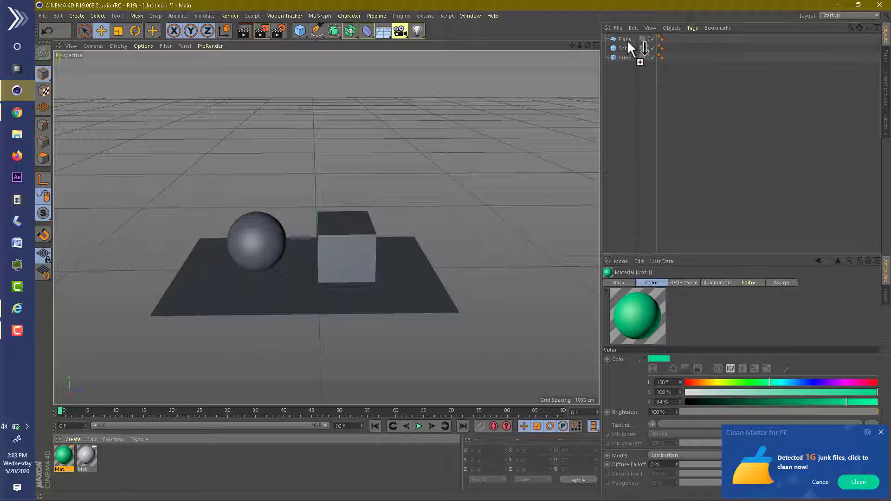
Step: Assign Mat.1 to the Plane, removing the misplaced tag, so the floor turns green
{"action": "left_click_drag", "start_coordinate": [628, 39], "coordinate": [627, 38]}
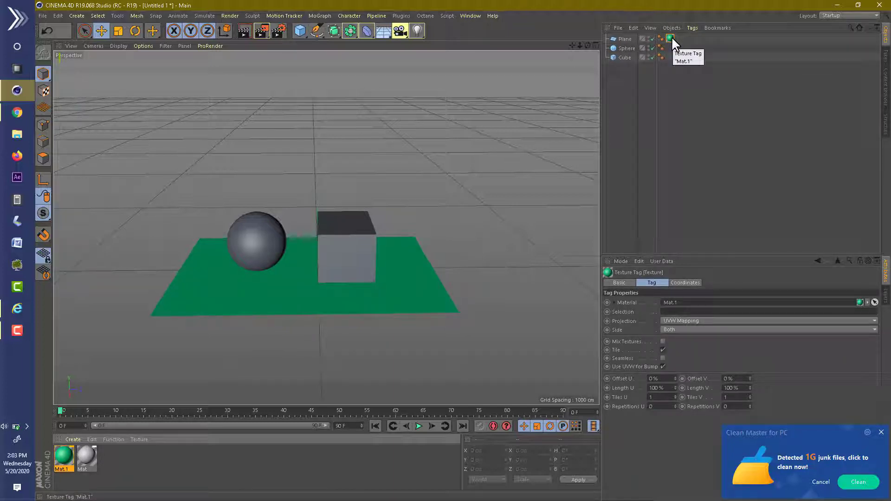
{"action": "left_click_drag", "start_coordinate": [673, 37], "coordinate": [672, 37]}
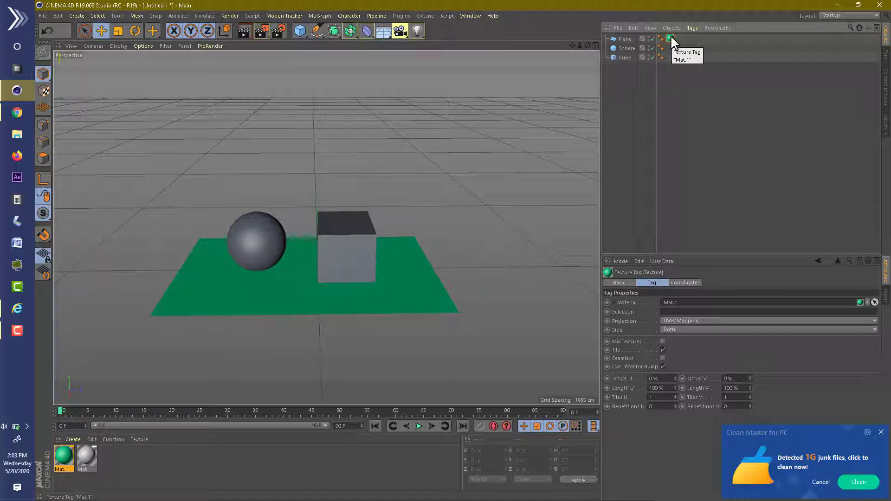
{"action": "key", "text": "Delete"}
{"action": "left_click_drag", "start_coordinate": [61, 468], "coordinate": [227, 308]}
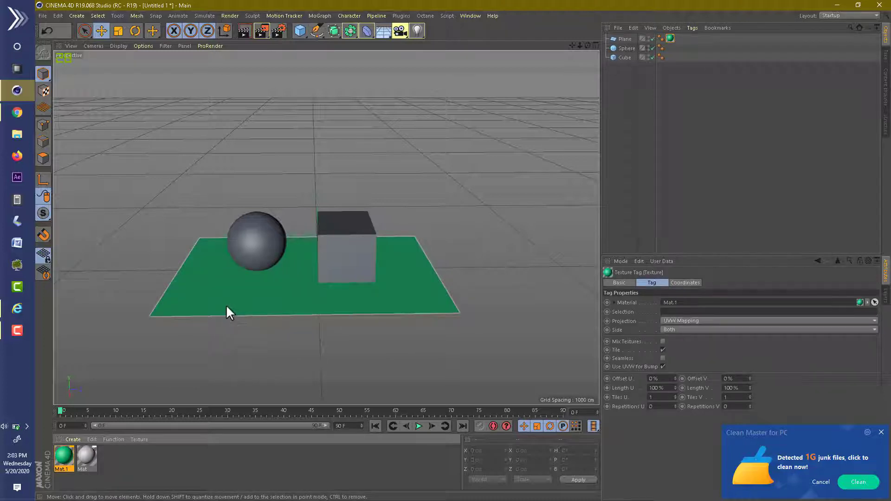
{"action": "left_click", "coordinate": [144, 459]}
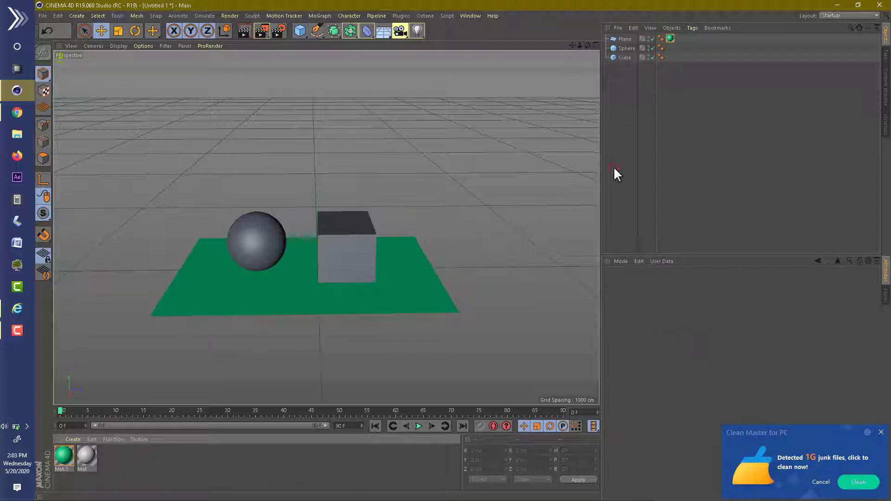
{"action": "left_click", "coordinate": [670, 38]}
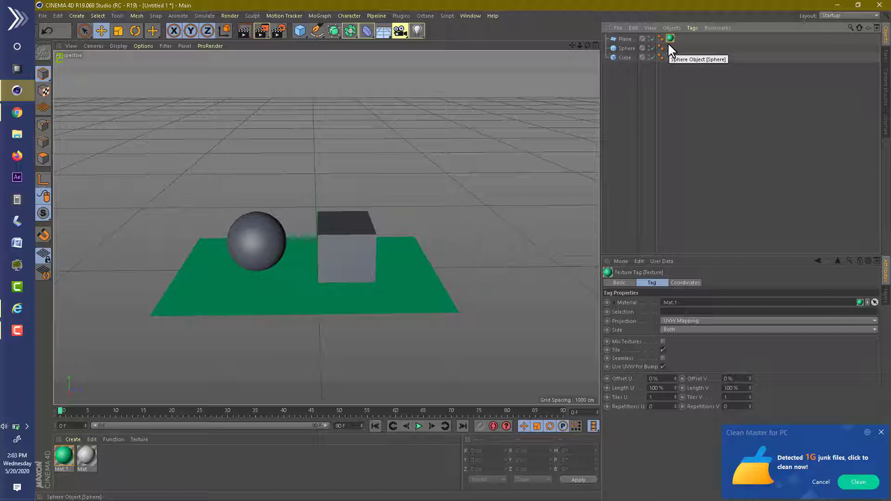
Step: Duplicate the cube as Cube.1 and move the copy to the right along X
{"action": "left_click", "coordinate": [622, 57]}
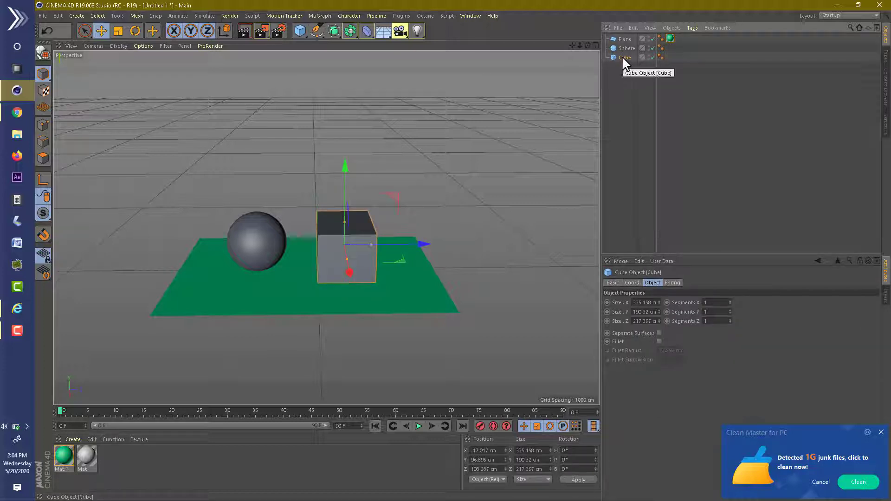
{"action": "left_click_drag", "start_coordinate": [625, 57], "coordinate": [631, 67], "text": "ctrl"}
{"action": "left_click_drag", "start_coordinate": [400, 241], "coordinate": [491, 241]}
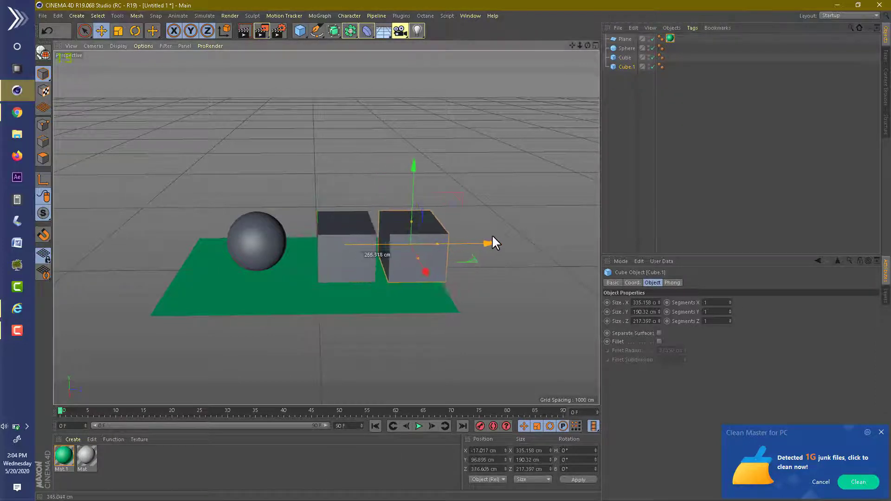
{"action": "left_click", "coordinate": [523, 260]}
Step: Enlarge the floor plane to 1334.24 cm and shift it to the right
{"action": "left_click", "coordinate": [429, 283]}
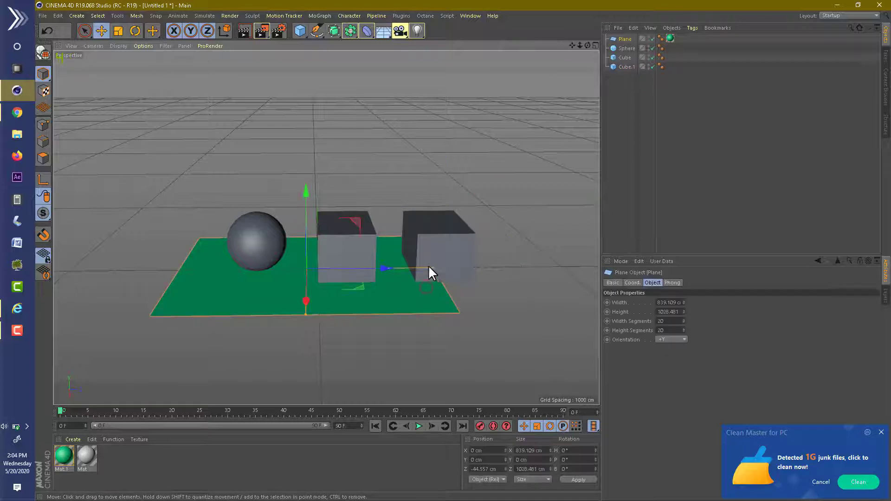
{"action": "left_click_drag", "start_coordinate": [450, 269], "coordinate": [470, 268]}
{"action": "left_click_drag", "start_coordinate": [386, 265], "coordinate": [423, 262]}
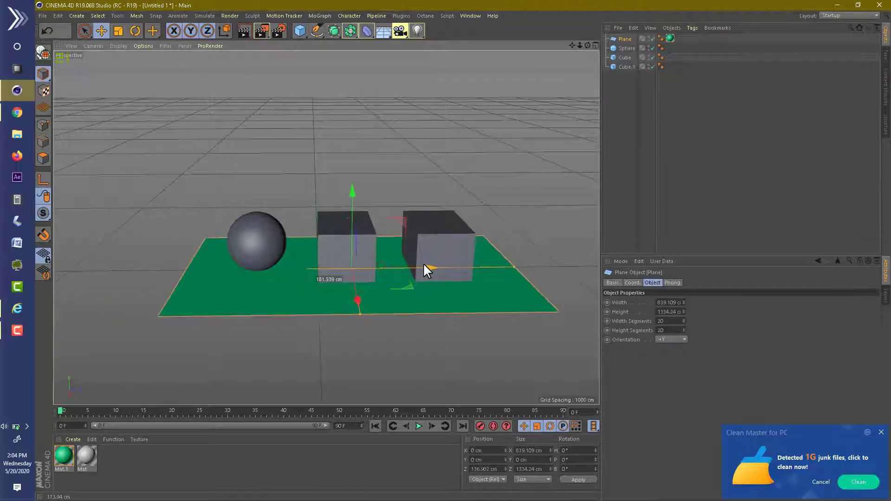
{"action": "left_click", "coordinate": [503, 146]}
{"action": "left_click", "coordinate": [627, 66]}
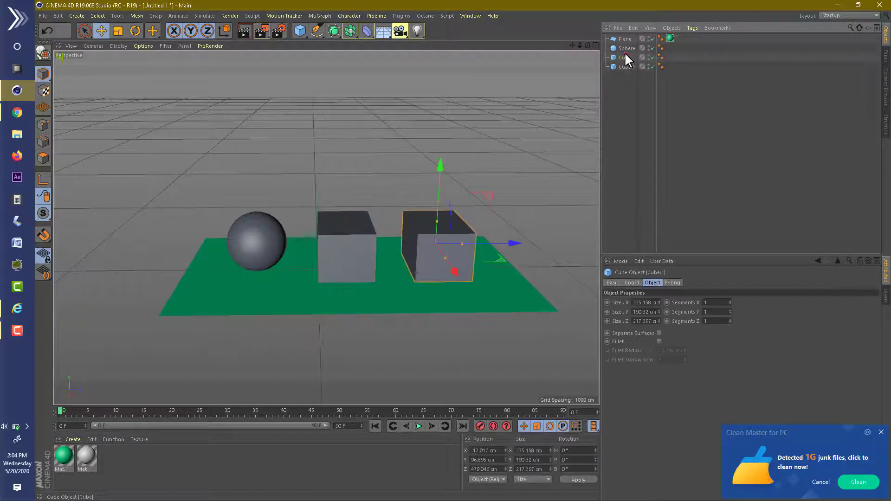
{"action": "left_click", "coordinate": [625, 48]}
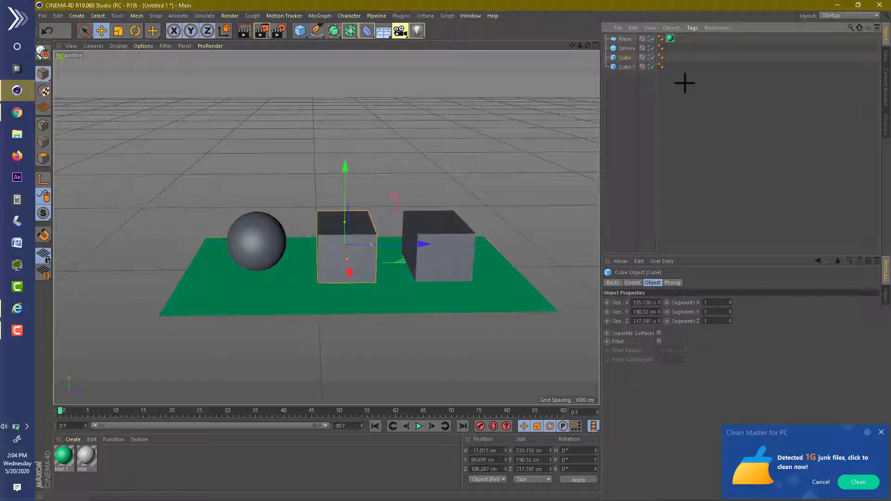
{"action": "left_click", "coordinate": [670, 39]}
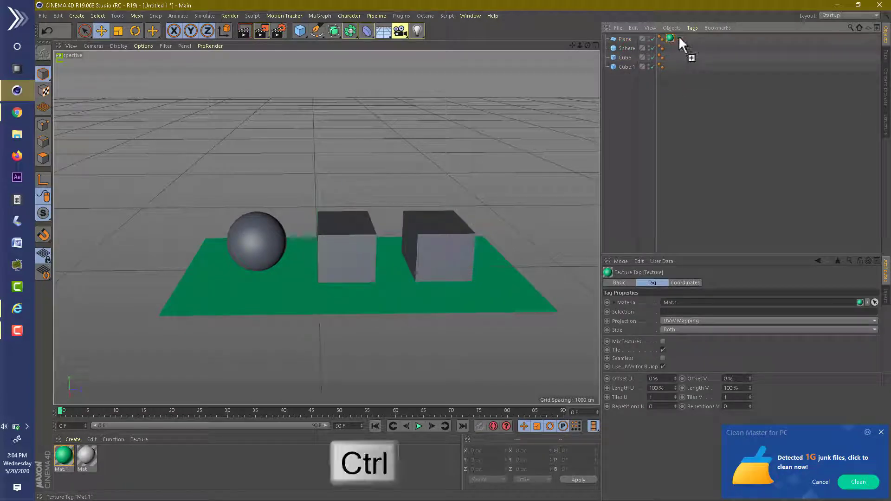
Step: Copy the green texture tag onto Cube.1 and recolour Mat red at H 0°, S 76%
{"action": "left_click_drag", "start_coordinate": [670, 38], "coordinate": [670, 67], "text": "ctrl"}
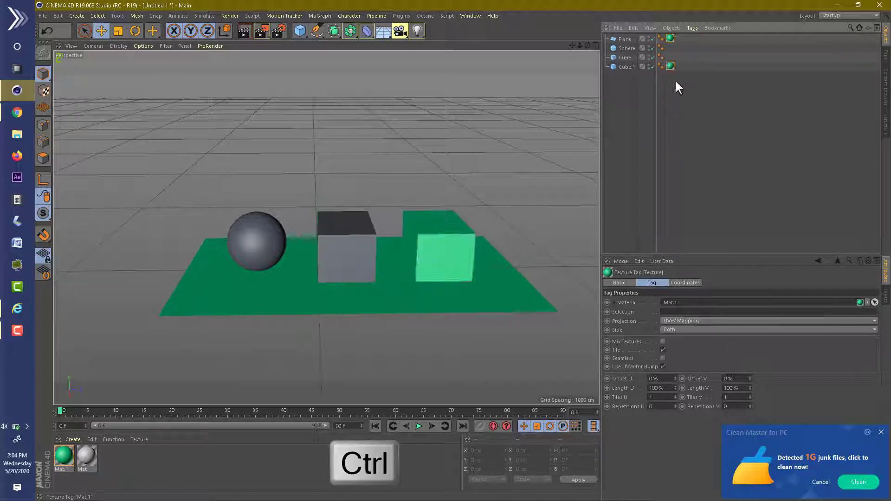
{"action": "left_click", "coordinate": [682, 91]}
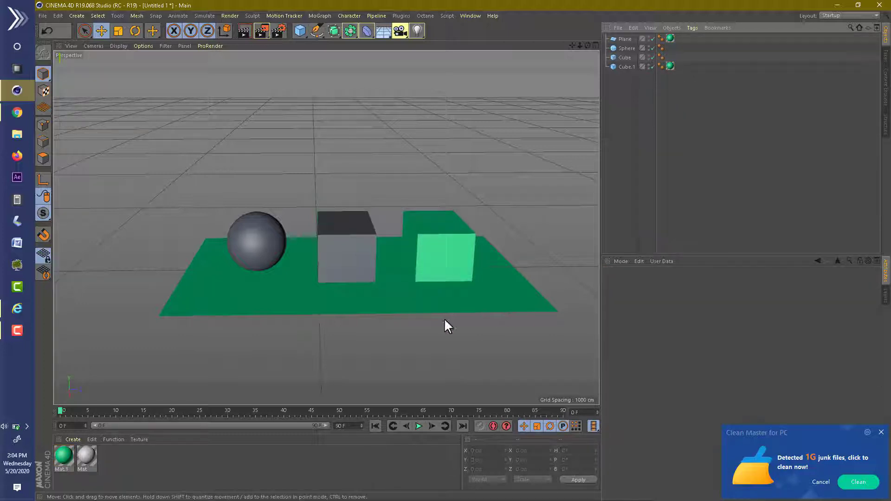
{"action": "double_click", "coordinate": [92, 458]}
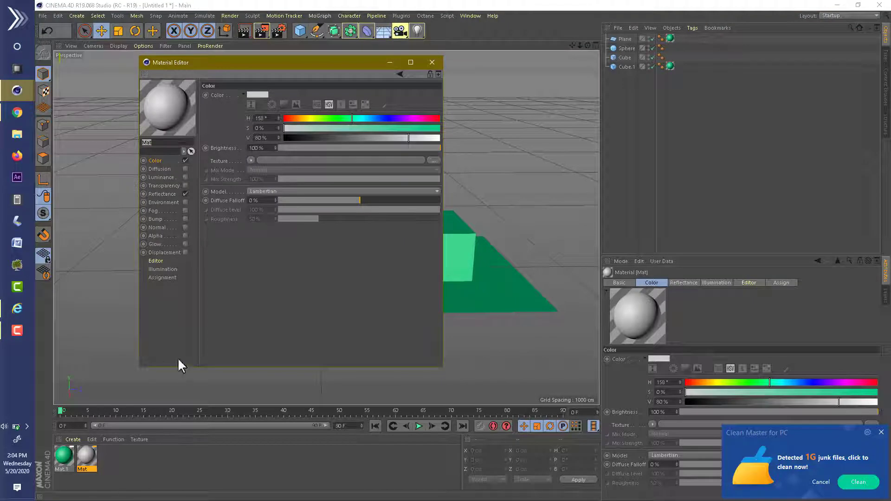
{"action": "left_click_drag", "start_coordinate": [346, 119], "coordinate": [285, 118]}
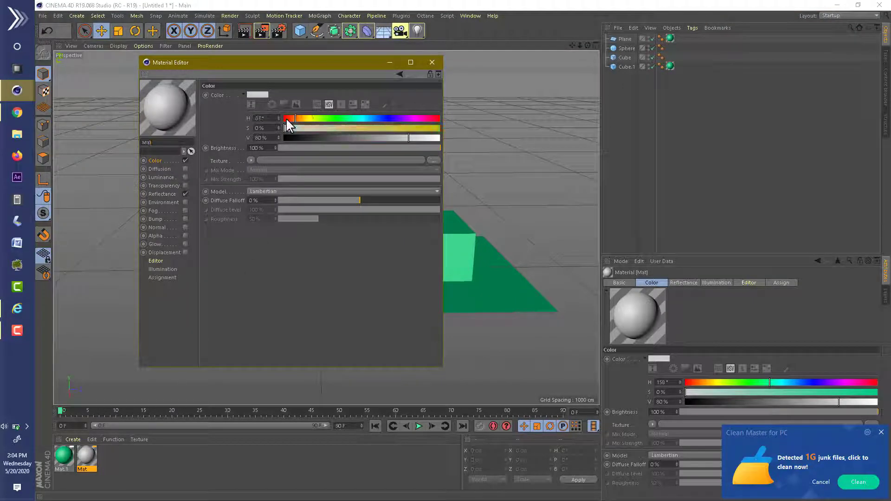
{"action": "left_click", "coordinate": [402, 128]}
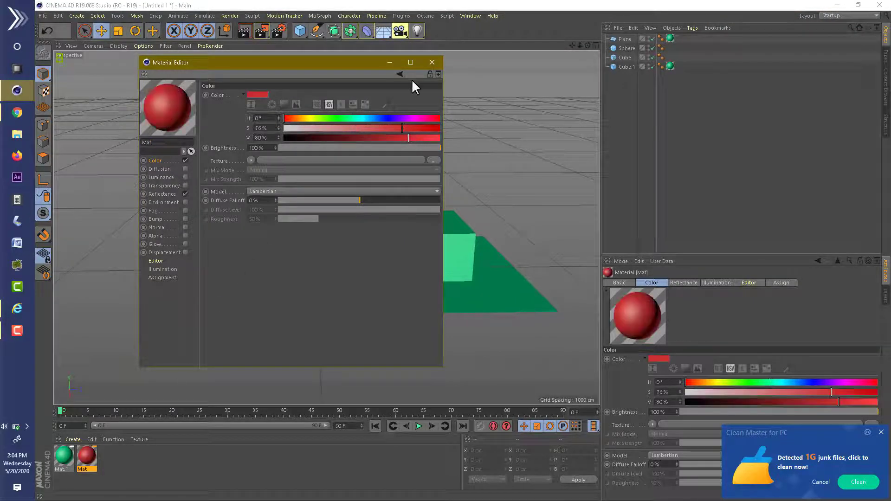
{"action": "left_click", "coordinate": [432, 62]}
Step: Apply the red Mat to the left cube and create a new material, Mat.2
{"action": "mouse_move", "coordinate": [86, 458]}
{"action": "left_mouse_down"}
{"action": "mouse_move", "coordinate": [140, 394]}
{"action": "mouse_move", "coordinate": [348, 246]}
{"action": "left_mouse_up"}
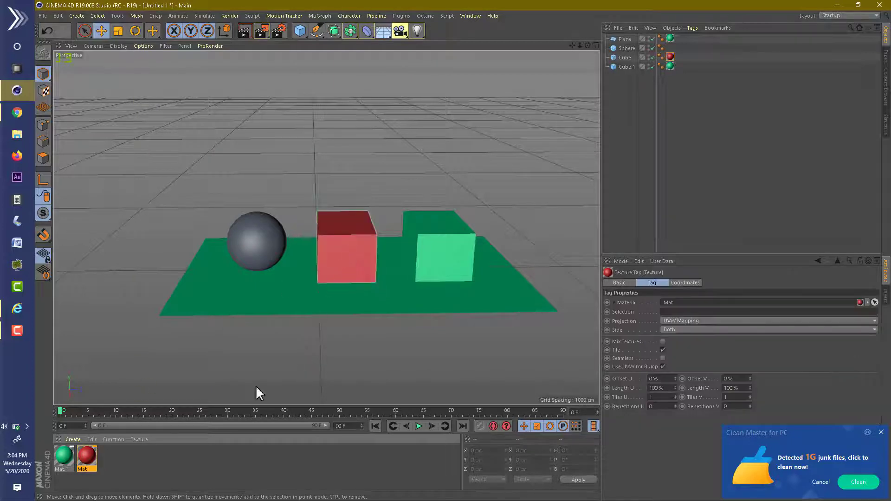
{"action": "left_click", "coordinate": [108, 461]}
{"action": "double_click", "coordinate": [108, 461]}
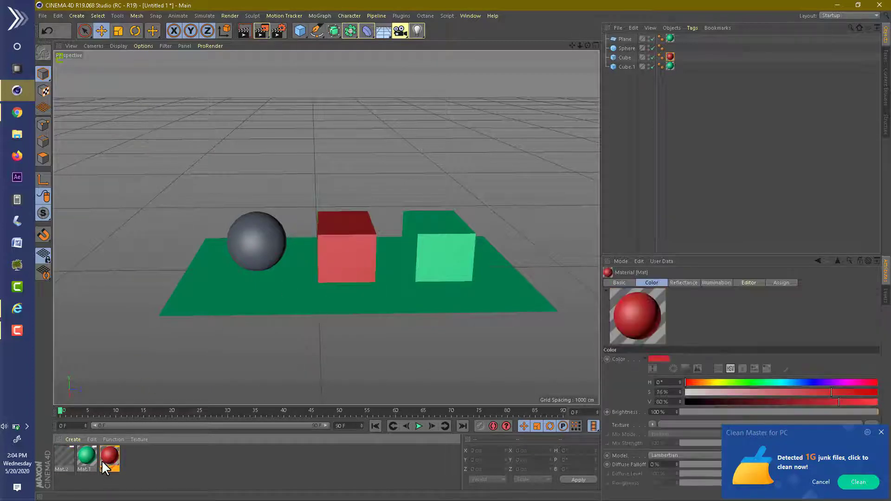
Step: Colour Mat.2 yellow at 80% saturation and apply it to the sphere
{"action": "double_click", "coordinate": [69, 459]}
{"action": "left_click", "coordinate": [308, 118]}
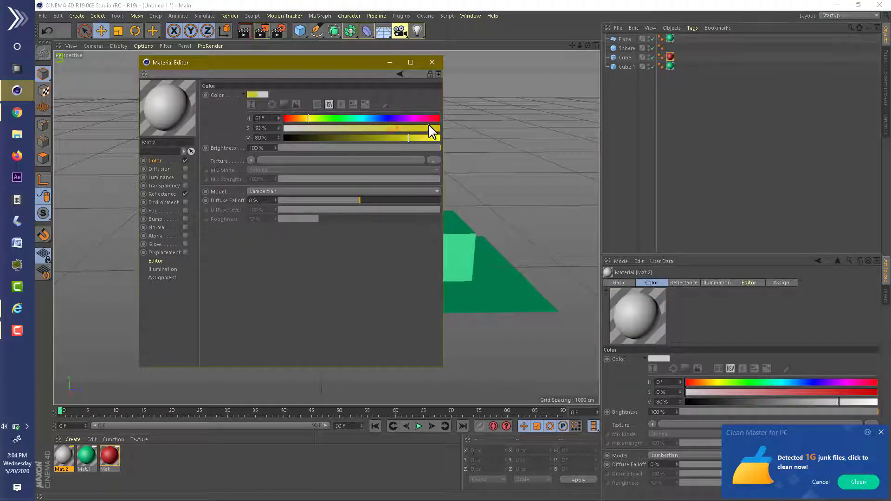
{"action": "left_click", "coordinate": [409, 128]}
{"action": "left_click", "coordinate": [431, 62]}
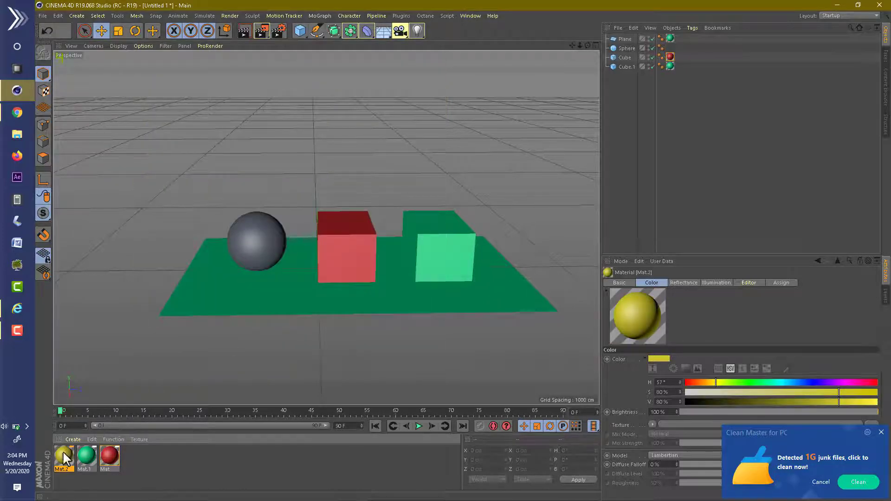
{"action": "left_click_drag", "start_coordinate": [64, 456], "coordinate": [274, 241]}
Step: Create Mat.3, colour it blue (H 217°), and apply it to Cube.1
{"action": "left_click", "coordinate": [438, 245]}
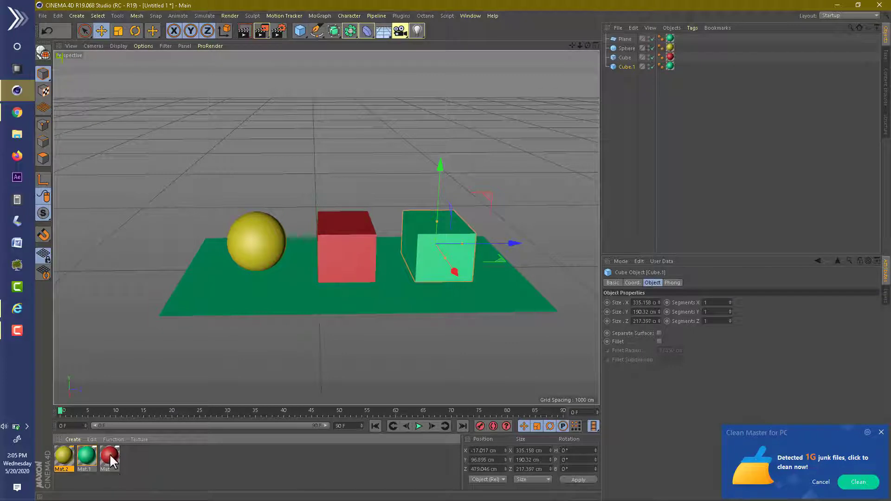
{"action": "double_click", "coordinate": [208, 468]}
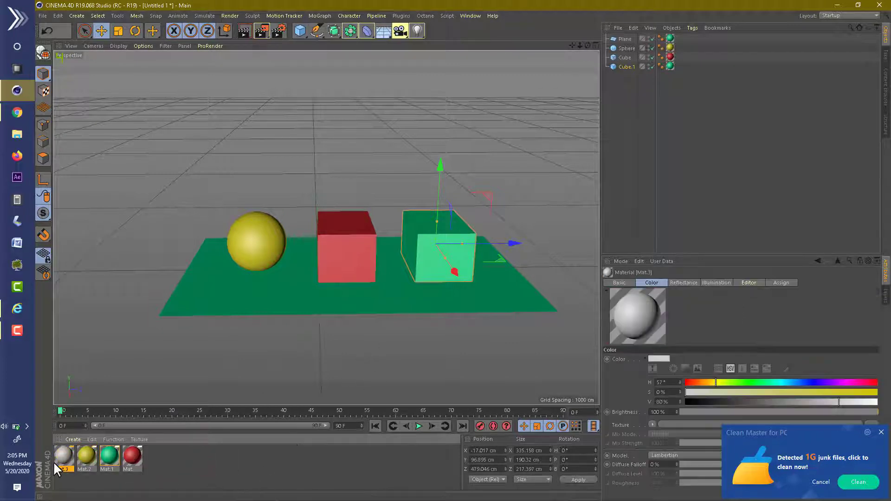
{"action": "double_click", "coordinate": [64, 455]}
{"action": "left_click", "coordinate": [378, 118]}
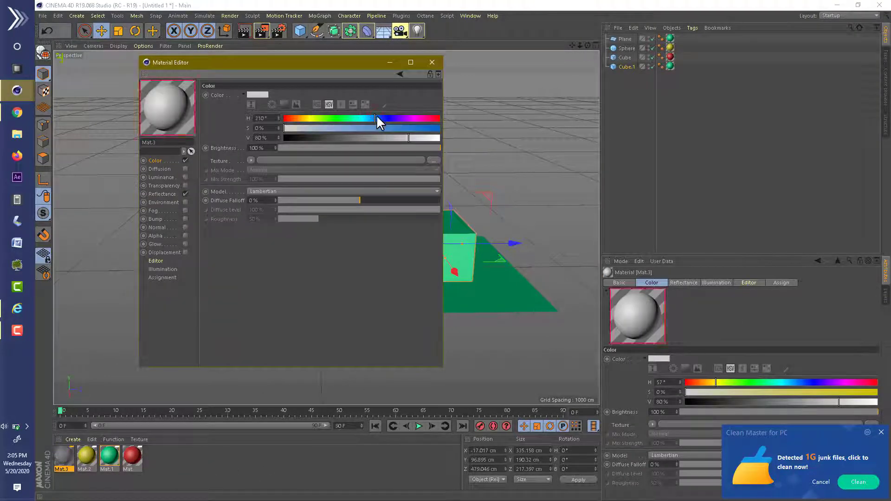
{"action": "left_click", "coordinate": [402, 128]}
{"action": "left_click", "coordinate": [431, 62]}
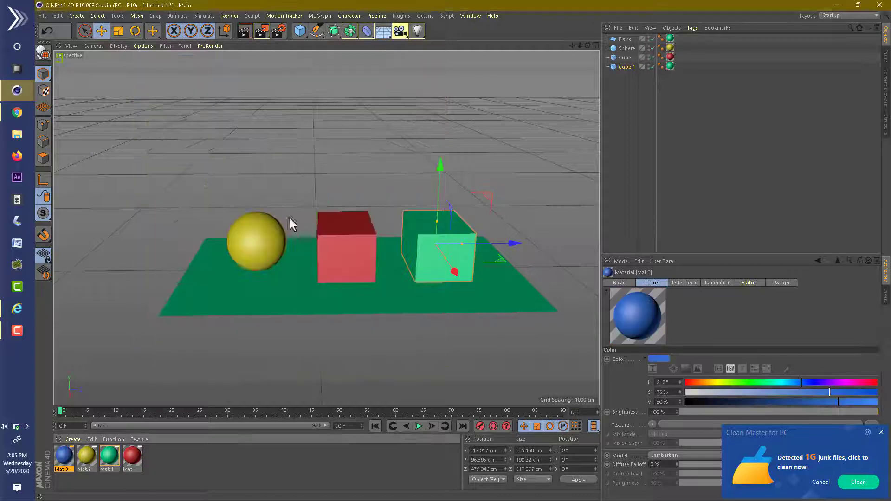
{"action": "left_click_drag", "start_coordinate": [64, 456], "coordinate": [445, 275]}
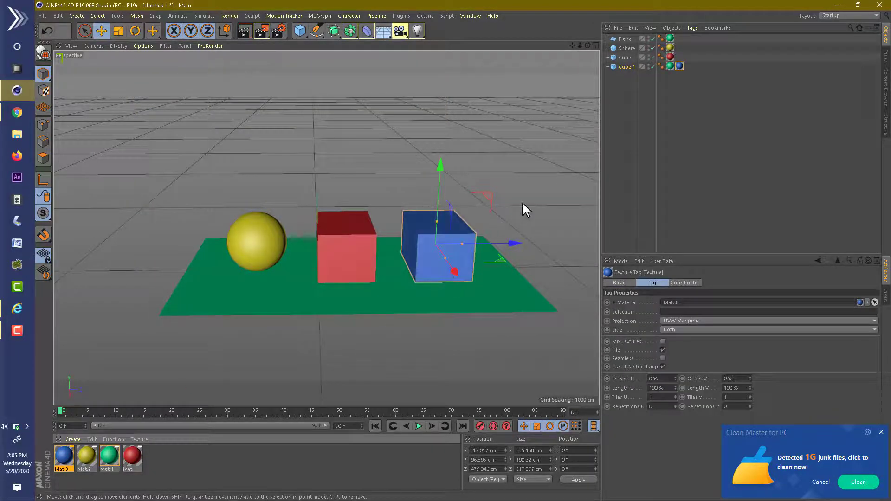
Step: Delete Cube.1's old green Mat.1 texture tag
{"action": "left_click", "coordinate": [670, 67]}
{"action": "key", "text": "Delete"}
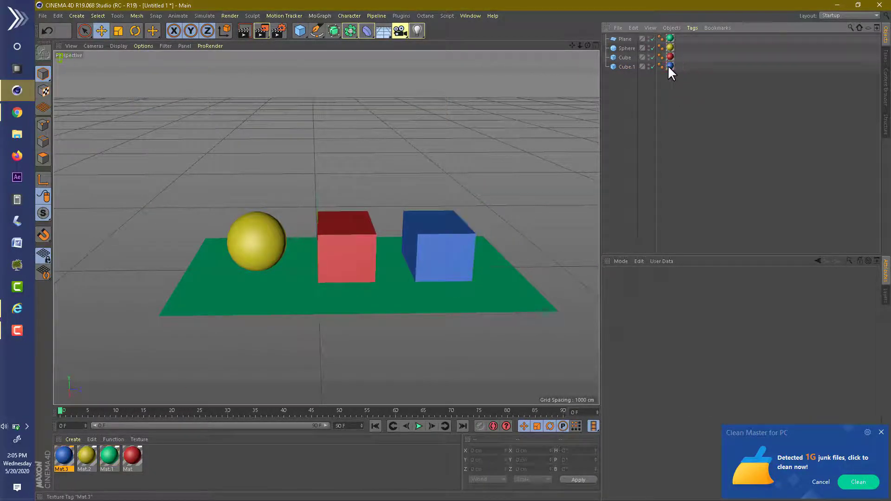
{"action": "left_click", "coordinate": [626, 68]}
Step: Rename Plane to 'lantai', Sphere to 'bola' and Cube to 'kubus' in the Object Manager
{"action": "left_click", "coordinate": [634, 99]}
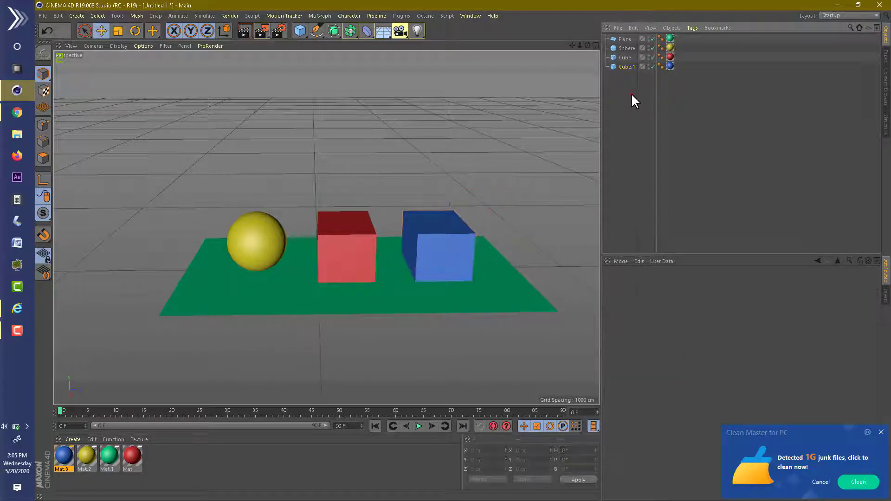
{"action": "double_click", "coordinate": [628, 39]}
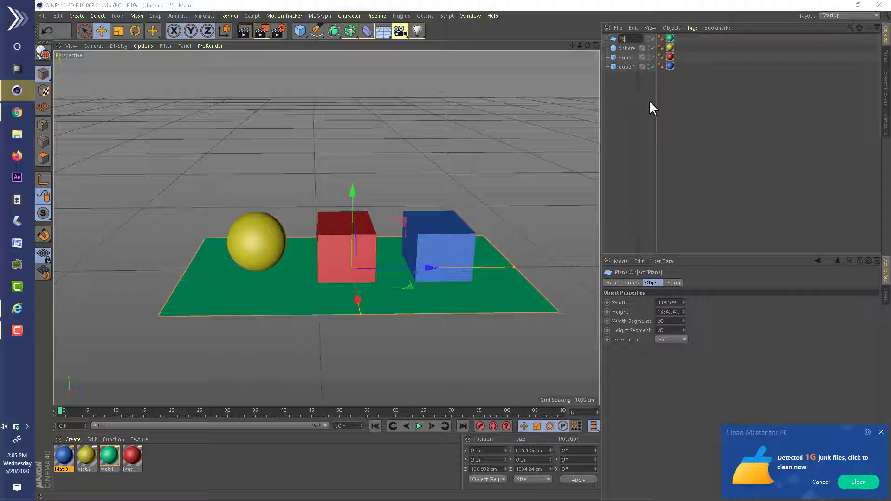
{"action": "type", "text": "lantai"}
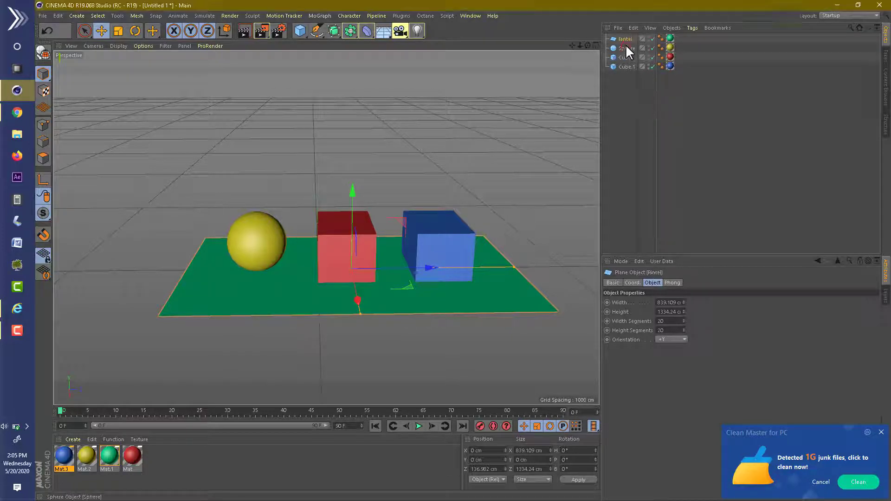
{"action": "double_click", "coordinate": [629, 48]}
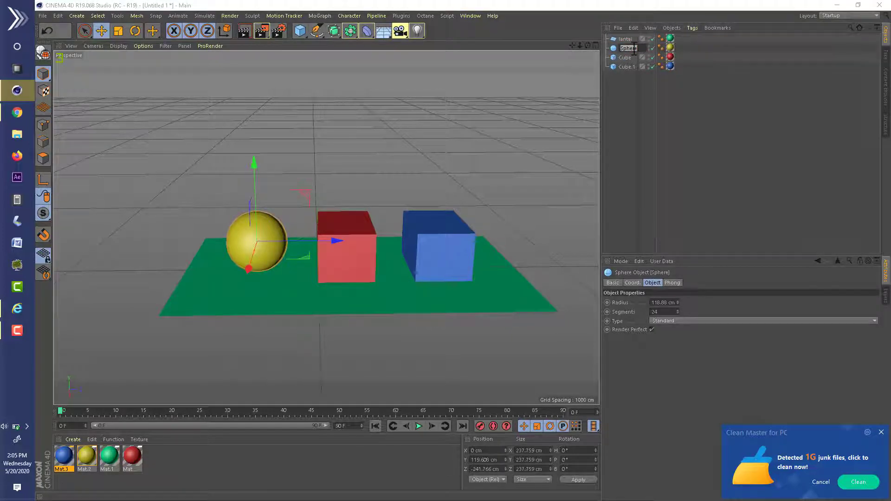
{"action": "type", "text": "bola"}
{"action": "left_click", "coordinate": [624, 57]}
{"action": "double_click", "coordinate": [626, 58]}
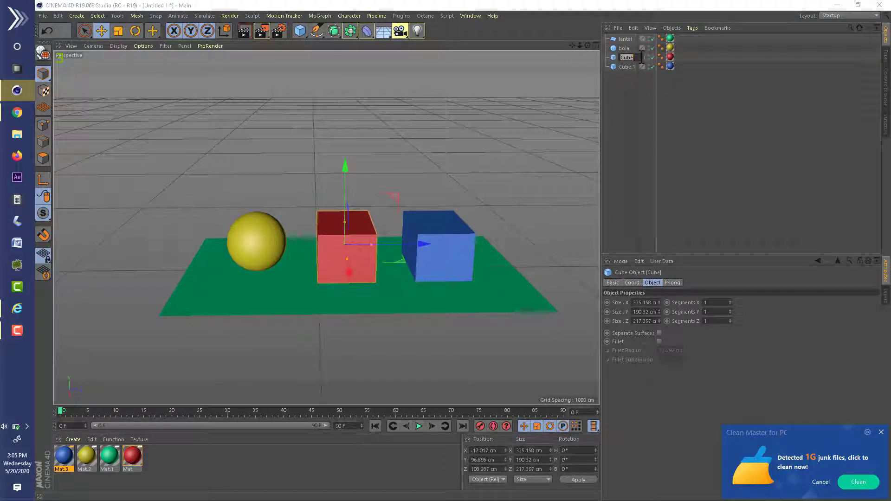
{"action": "type", "text": "kubus"}
{"action": "left_click", "coordinate": [664, 112]}
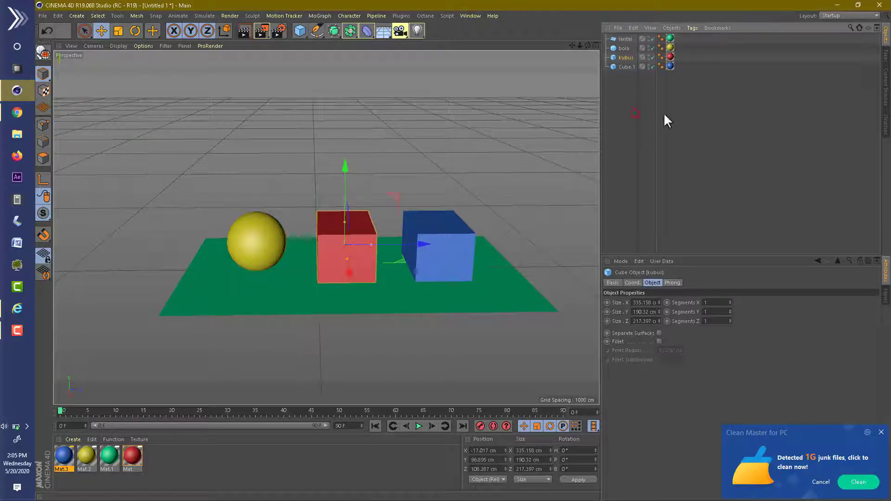
{"action": "left_click", "coordinate": [627, 66]}
{"action": "left_click", "coordinate": [624, 47]}
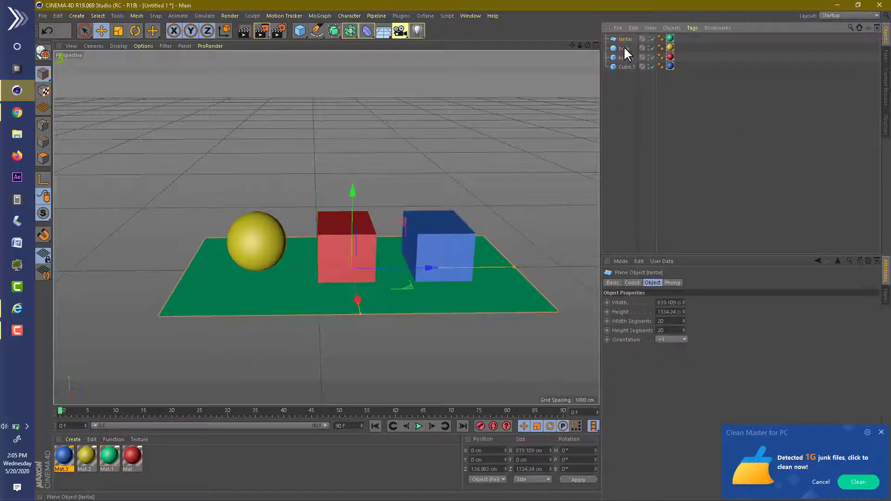
{"action": "left_click", "coordinate": [626, 65]}
{"action": "left_click", "coordinate": [632, 121]}
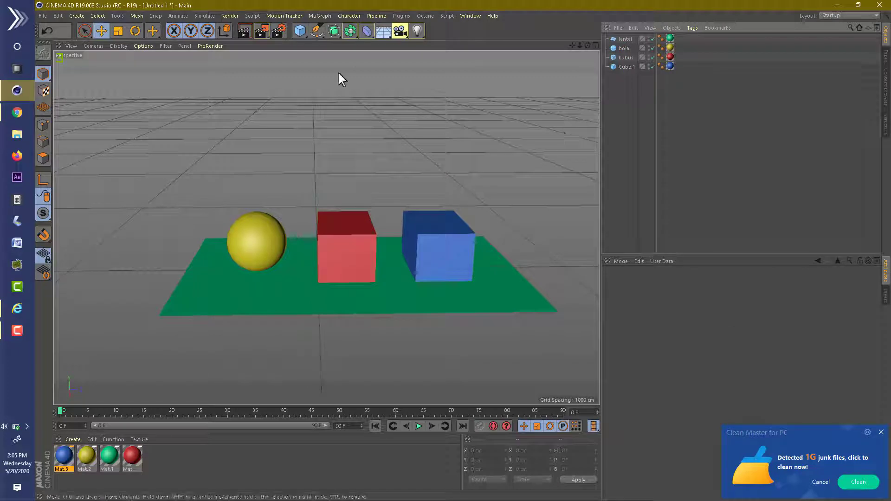
Step: Add an omni light high above the objects, shift it right, and split the view into four viewports
{"action": "left_click", "coordinate": [419, 31]}
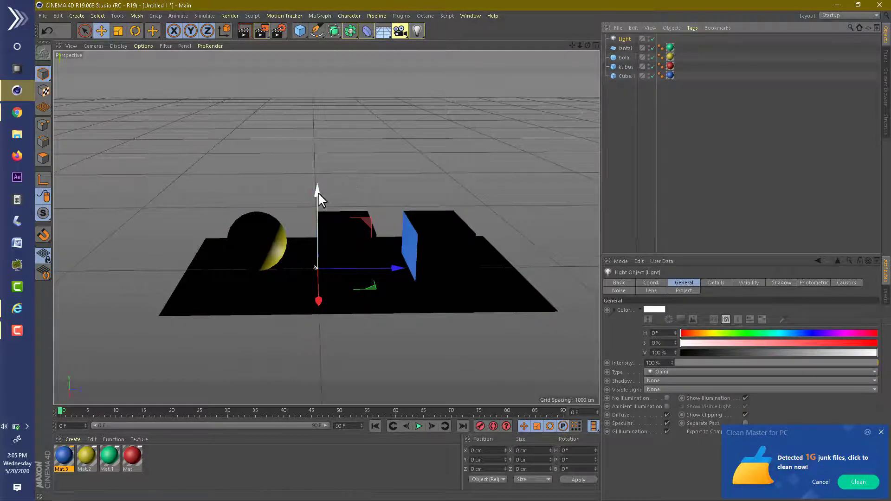
{"action": "mouse_move", "coordinate": [318, 192]}
{"action": "left_mouse_down"}
{"action": "mouse_move", "coordinate": [313, 70]}
{"action": "mouse_move", "coordinate": [316, 80]}
{"action": "left_mouse_up"}
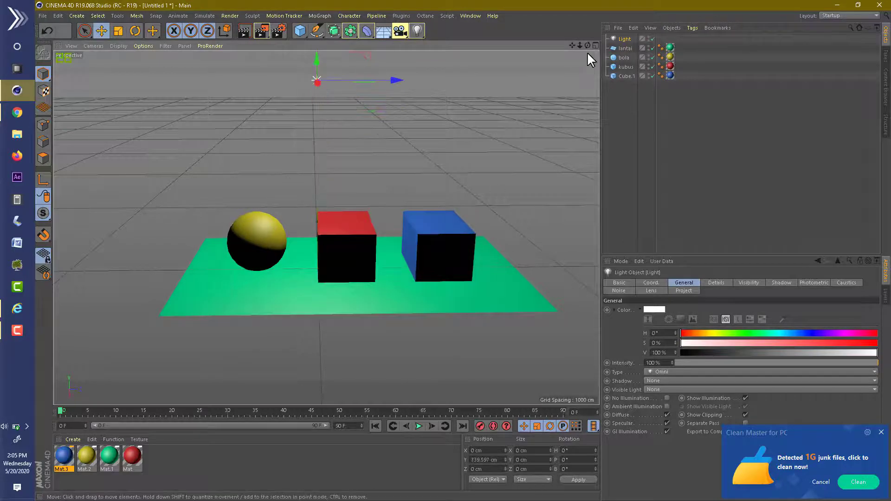
{"action": "left_click_drag", "start_coordinate": [588, 45], "coordinate": [511, 51]}
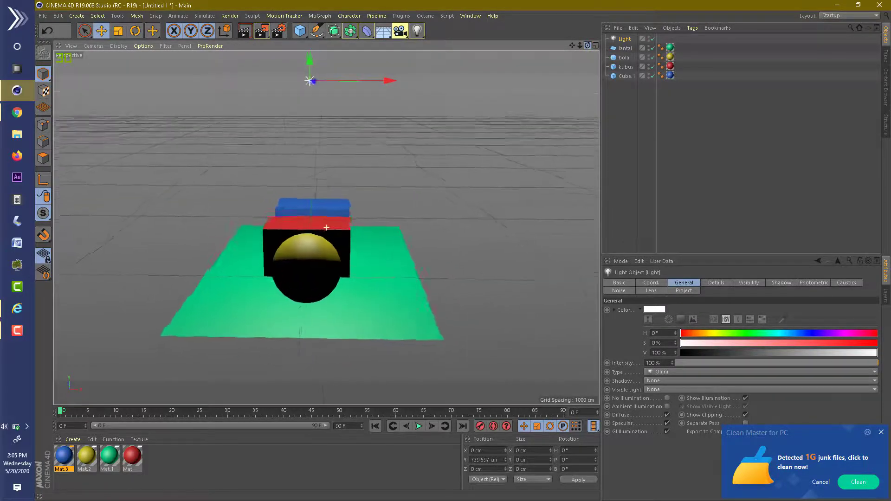
{"action": "left_click_drag", "start_coordinate": [587, 45], "coordinate": [547, 48]}
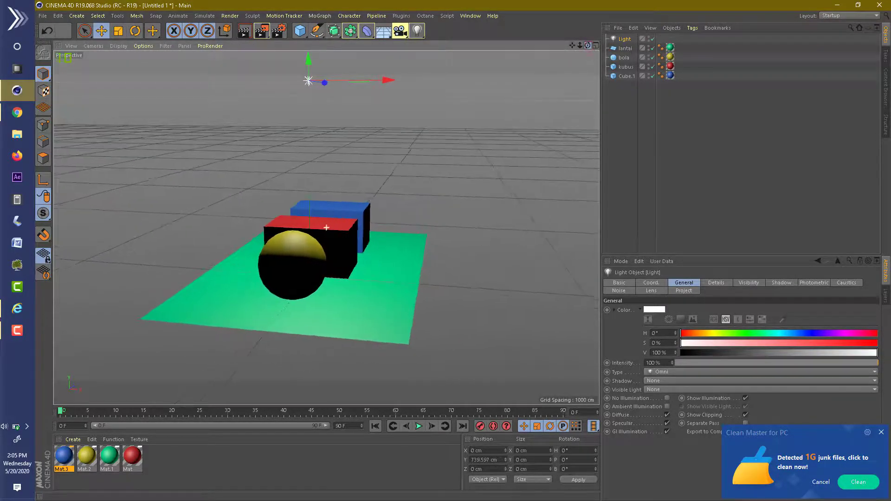
{"action": "left_click_drag", "start_coordinate": [588, 45], "coordinate": [510, 68]}
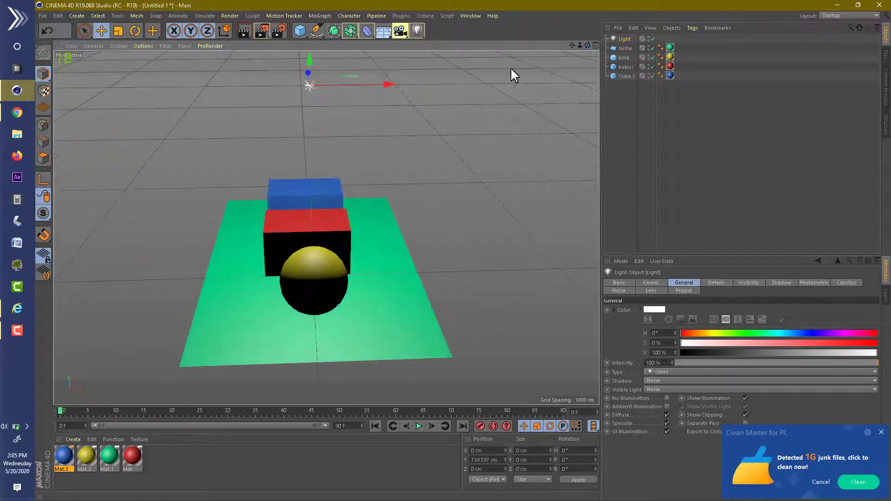
{"action": "left_click_drag", "start_coordinate": [389, 84], "coordinate": [551, 77]}
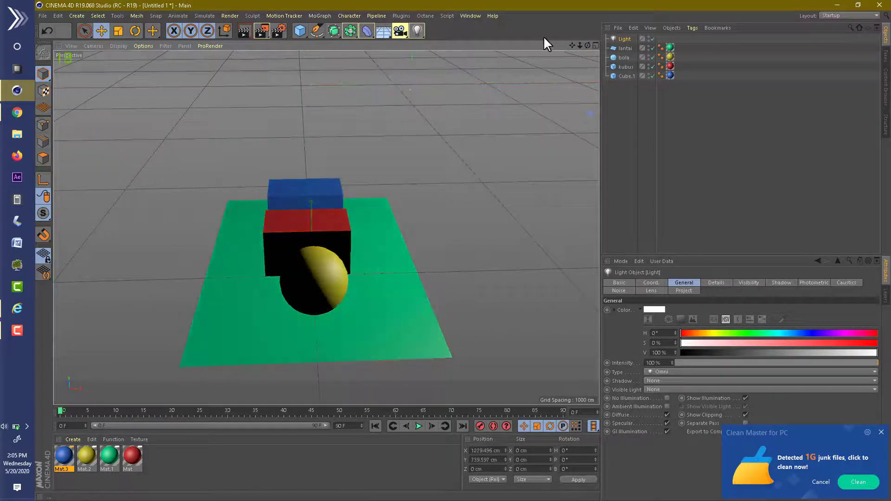
{"action": "left_click", "coordinate": [592, 45]}
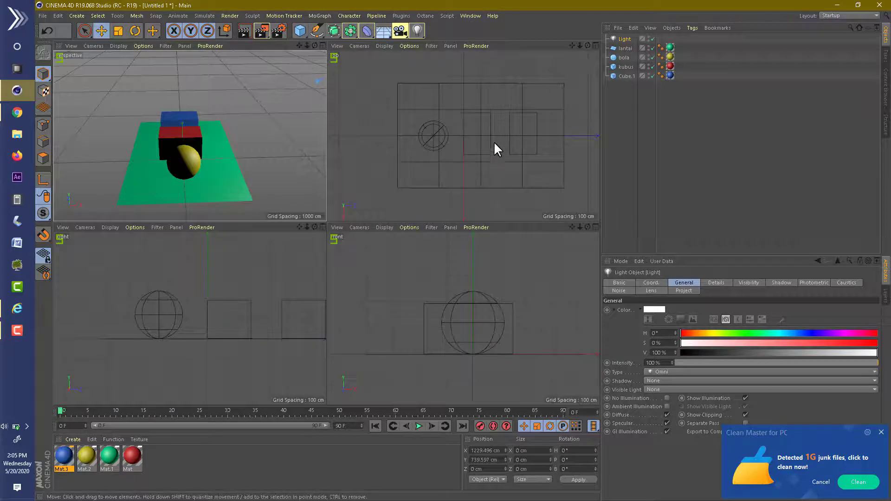
Step: Reposition the light to about X 811, Y 545, Z 77 cm in the Top, Right and Front views
{"action": "scroll", "coordinate": [495, 142], "scroll_direction": "down", "scroll_amount": 5}
{"action": "left_click_drag", "start_coordinate": [488, 188], "coordinate": [489, 195]}
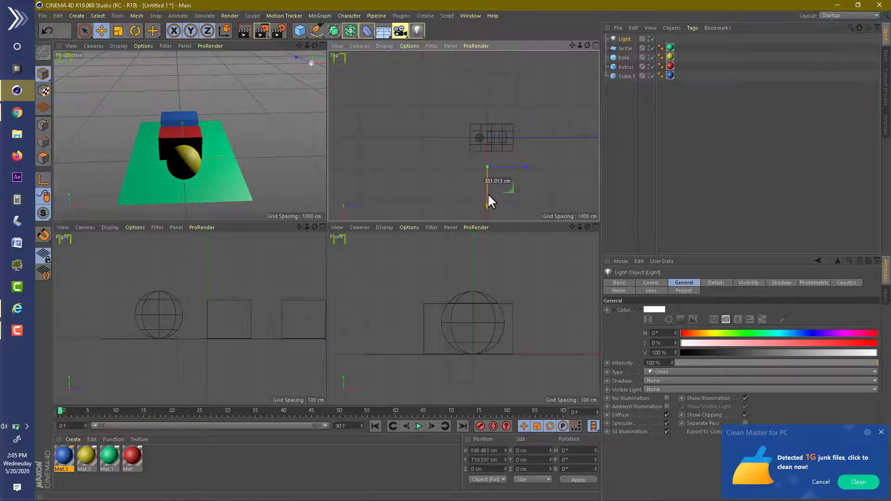
{"action": "scroll", "coordinate": [303, 227], "scroll_direction": "down", "scroll_amount": 3}
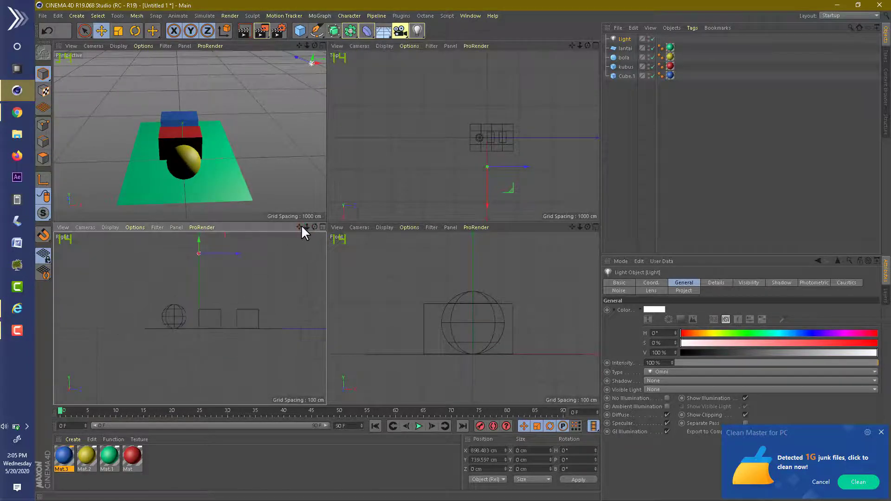
{"action": "scroll", "coordinate": [190, 318], "scroll_direction": "down", "scroll_amount": 2}
{"action": "left_click_drag", "start_coordinate": [201, 278], "coordinate": [209, 276]}
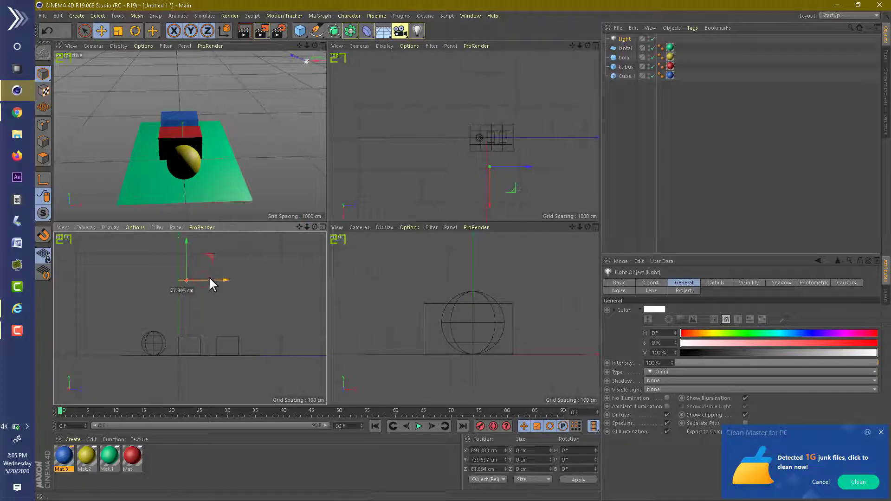
{"action": "left_click_drag", "start_coordinate": [580, 227], "coordinate": [464, 319]}
{"action": "left_click_drag", "start_coordinate": [517, 261], "coordinate": [539, 316]}
Step: Maximize the Perspective view and orbit to a low side angle
{"action": "left_click_drag", "start_coordinate": [315, 45], "coordinate": [306, 60]}
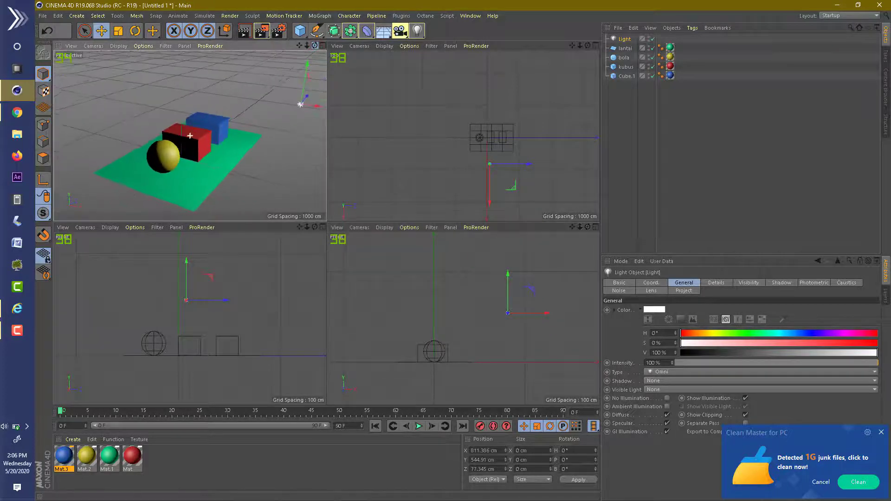
{"action": "left_click", "coordinate": [322, 45]}
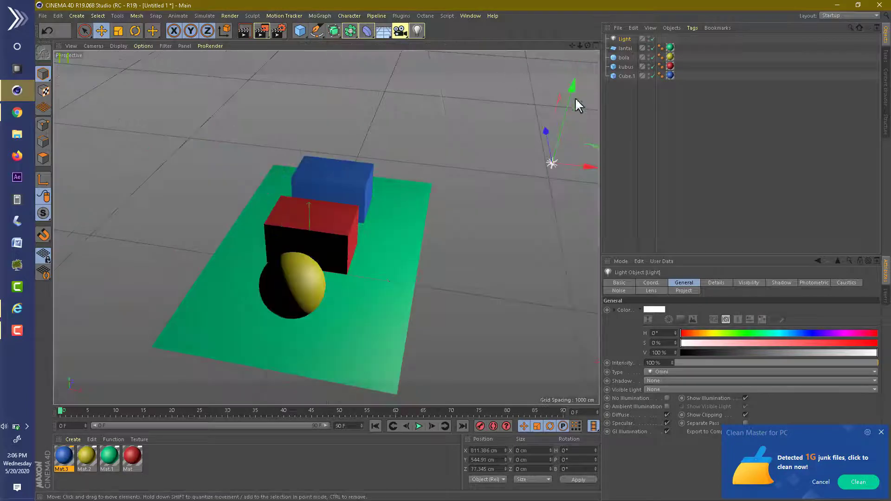
{"action": "mouse_move", "coordinate": [588, 45]}
{"action": "left_mouse_down"}
{"action": "mouse_move", "coordinate": [557, 56]}
{"action": "mouse_move", "coordinate": [578, 41]}
{"action": "left_mouse_up"}
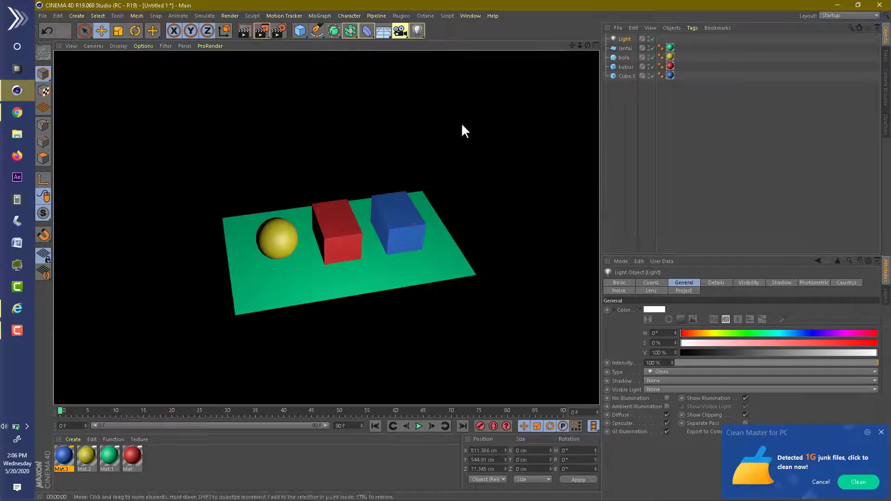
Step: Change the light's Type to Area
{"action": "left_click", "coordinate": [461, 123]}
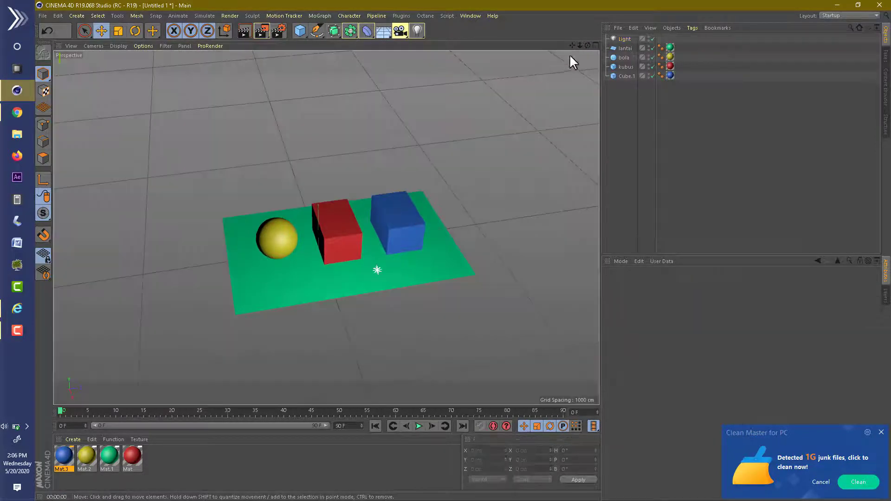
{"action": "left_click", "coordinate": [624, 40]}
{"action": "left_click", "coordinate": [661, 371]}
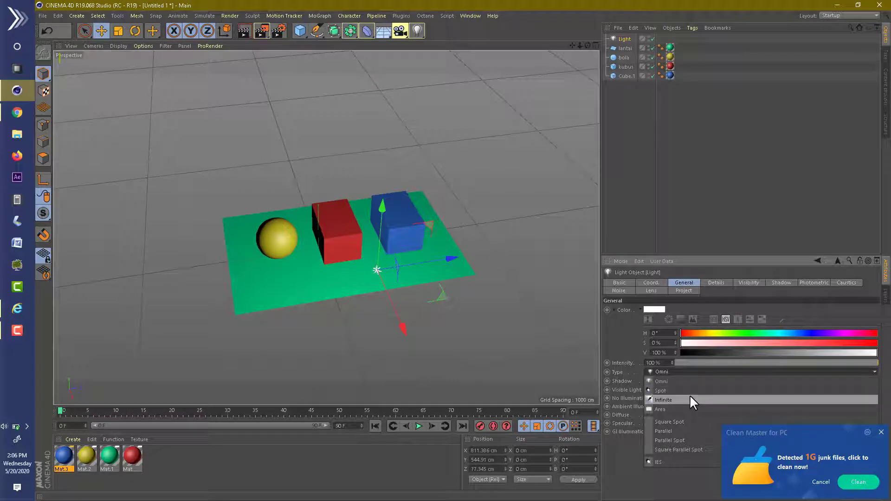
{"action": "left_click", "coordinate": [689, 407]}
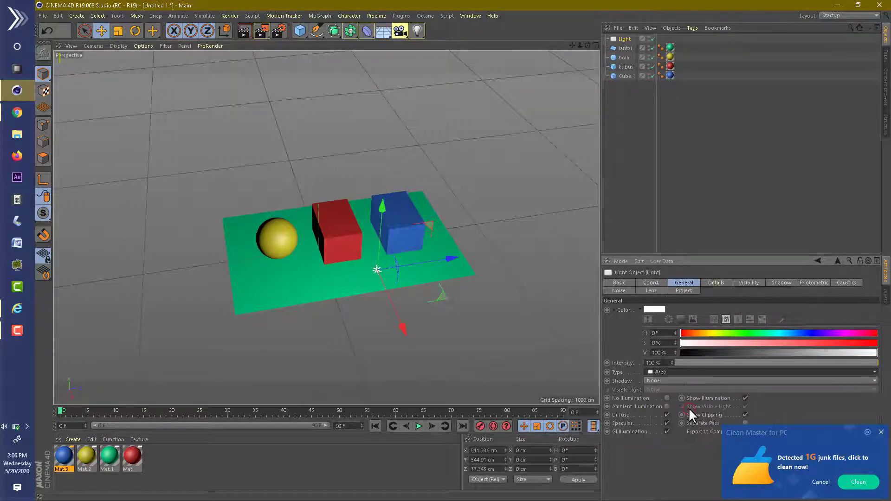
{"action": "left_click", "coordinate": [679, 371]}
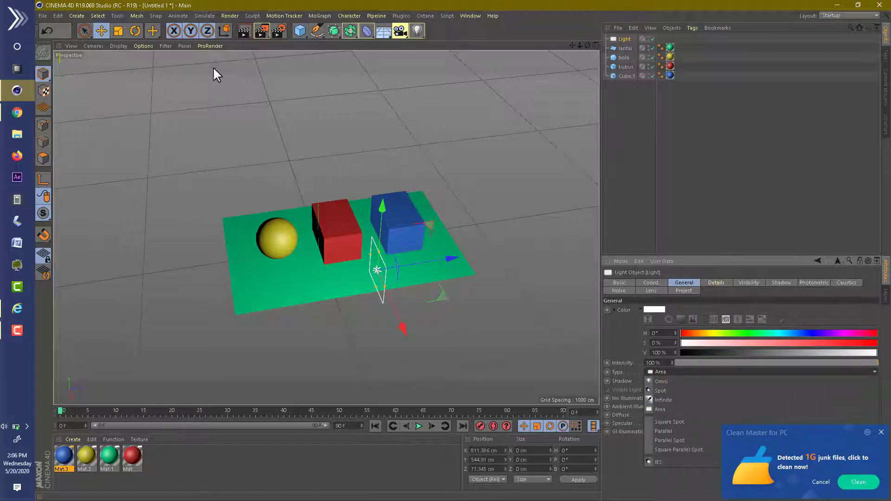
{"action": "left_click", "coordinate": [139, 27]}
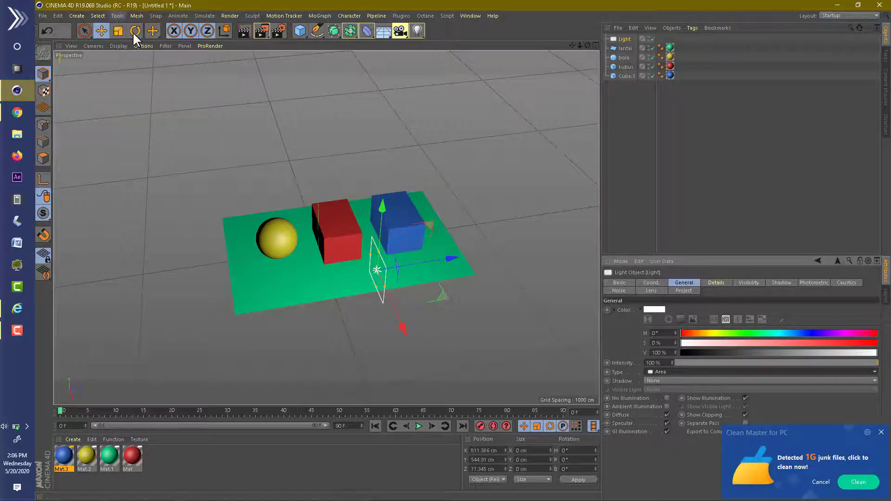
Step: Rotate the light to H 90° and P -21.525° so it faces the sphere and cubes
{"action": "left_click", "coordinate": [135, 31]}
{"action": "mouse_move", "coordinate": [407, 304]}
{"action": "left_mouse_down"}
{"action": "mouse_move", "coordinate": [457, 259]}
{"action": "mouse_move", "coordinate": [458, 235]}
{"action": "left_mouse_up"}
{"action": "key", "text": "ctrl+z"}
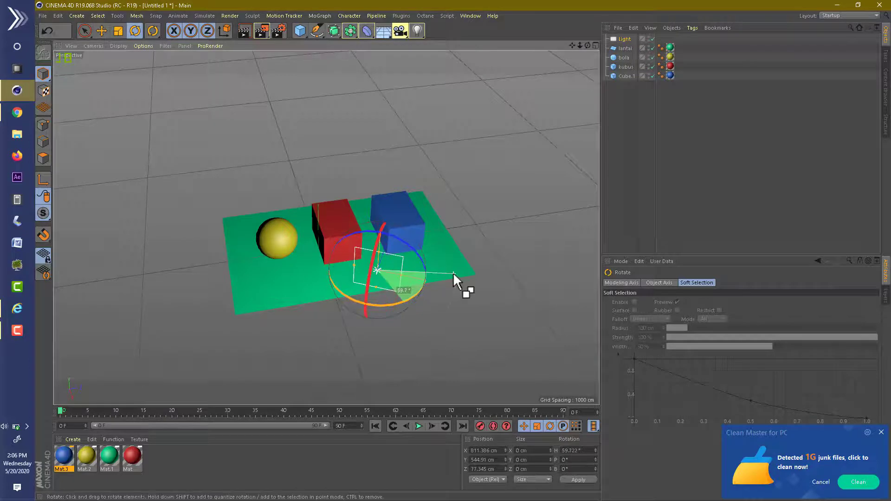
{"action": "mouse_move", "coordinate": [408, 297]}
{"action": "left_mouse_down"}
{"action": "mouse_move", "coordinate": [433, 278]}
{"action": "mouse_move", "coordinate": [413, 294]}
{"action": "left_mouse_up"}
{"action": "key", "text": "ctrl+z"}
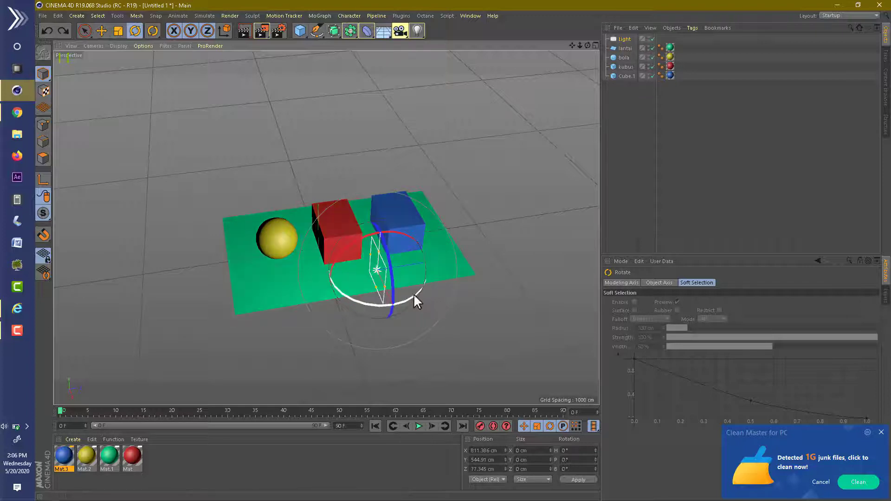
{"action": "left_click_drag", "start_coordinate": [413, 294], "coordinate": [435, 229]}
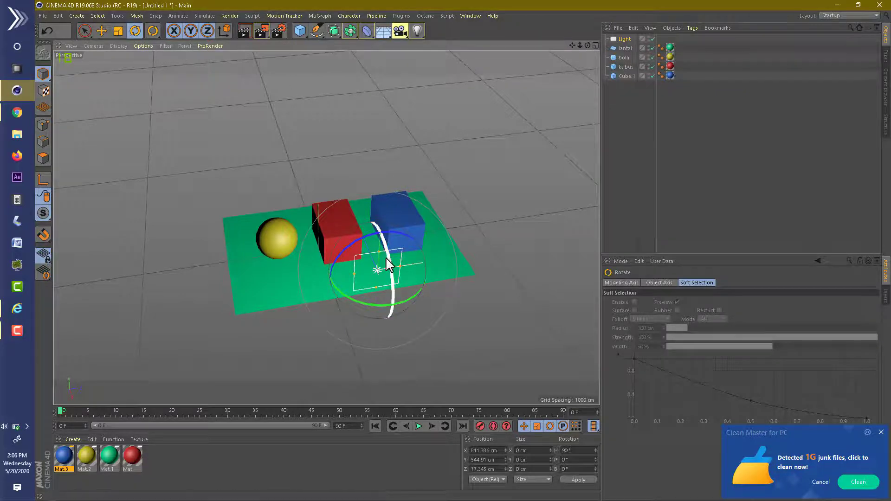
{"action": "left_click_drag", "start_coordinate": [392, 288], "coordinate": [384, 237]}
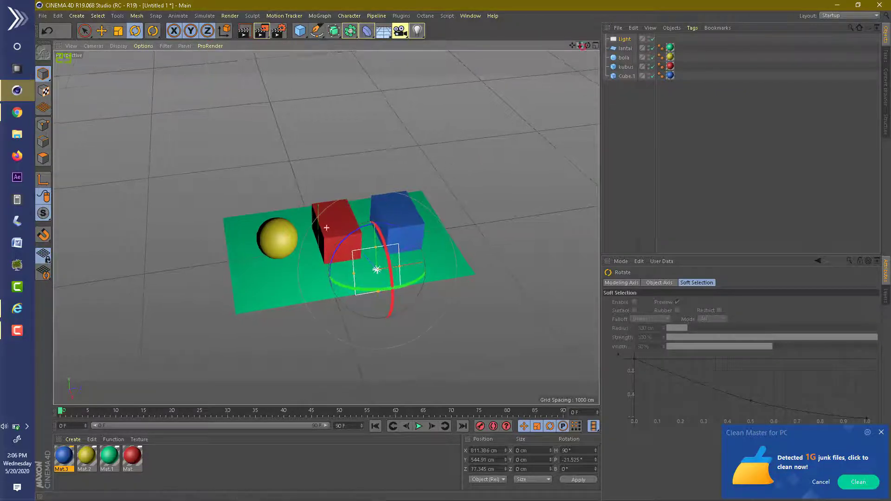
{"action": "left_click_drag", "start_coordinate": [588, 45], "coordinate": [629, 47]}
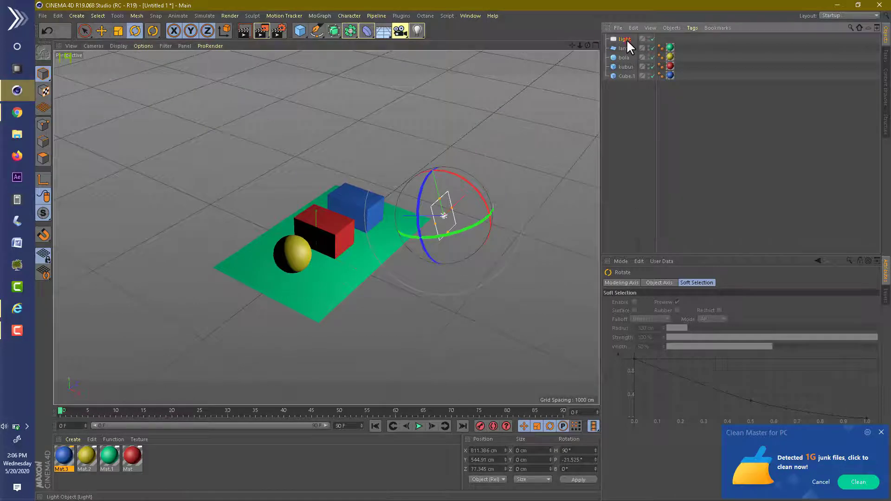
Step: Set the light's shadow to Shadow Maps (Soft) and preview the render
{"action": "left_click", "coordinate": [627, 39]}
{"action": "left_click", "coordinate": [651, 382]}
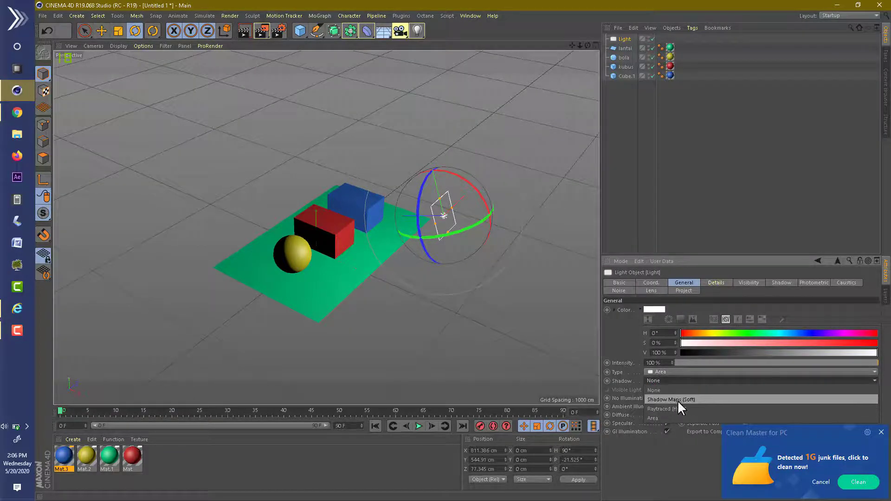
{"action": "left_click", "coordinate": [678, 400]}
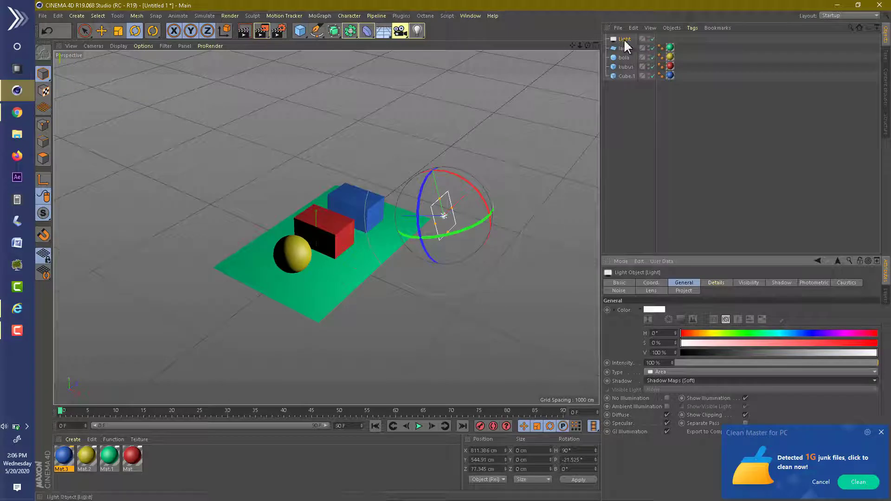
{"action": "left_click", "coordinate": [247, 28]}
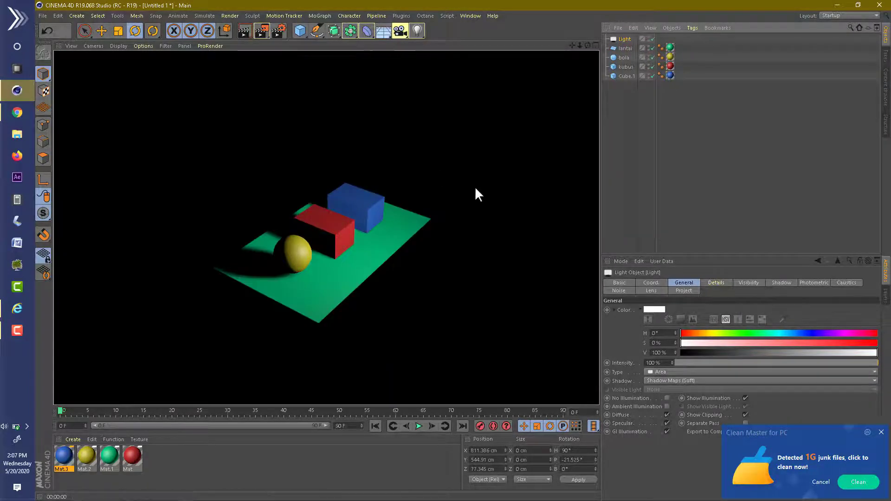
{"action": "left_click", "coordinate": [411, 220]}
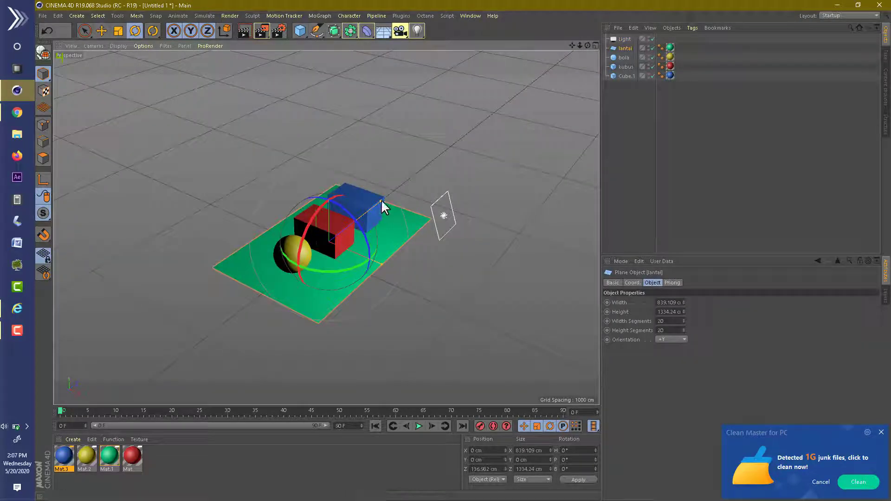
Step: Enlarge the lantai floor plane to 1580.222 × 2399.401 cm
{"action": "left_click", "coordinate": [420, 181]}
{"action": "left_click_drag", "start_coordinate": [420, 183], "coordinate": [425, 180]}
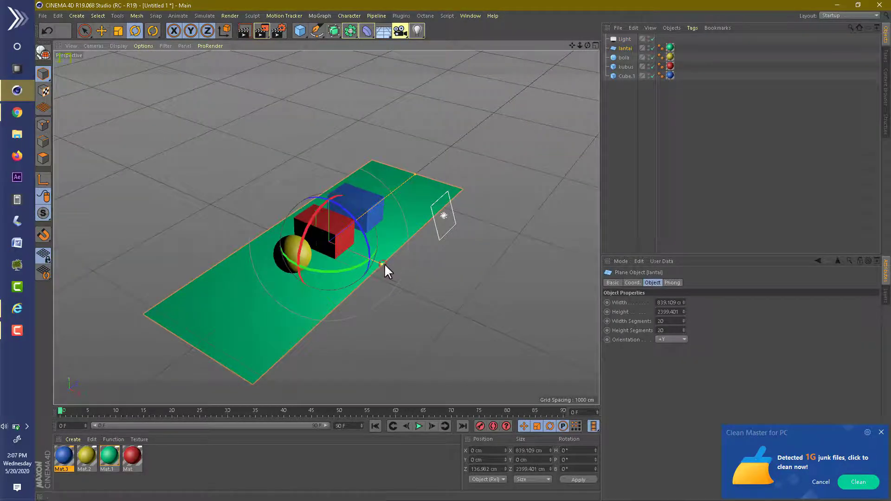
{"action": "left_click_drag", "start_coordinate": [381, 265], "coordinate": [433, 288]}
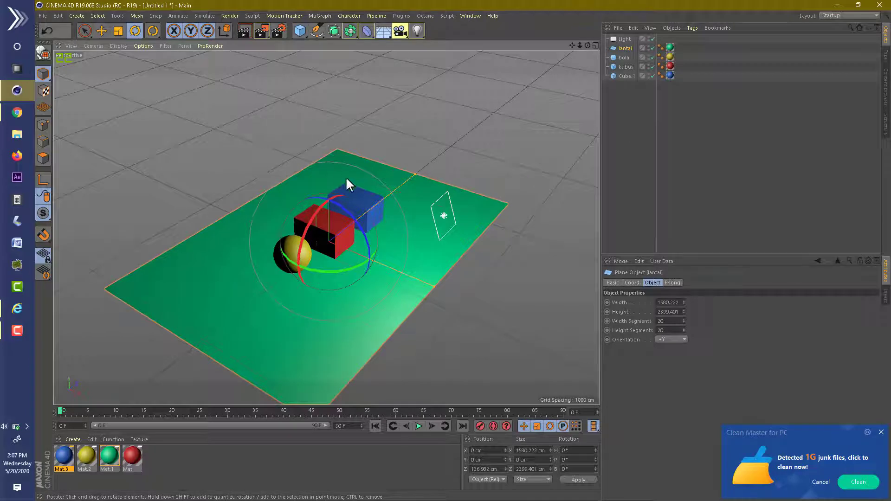
Step: Duplicate the floor plane as lantai.1 and stand it upright at B 90°
{"action": "mouse_move", "coordinate": [428, 243]}
{"action": "left_mouse_down"}
{"action": "mouse_move", "coordinate": [406, 183]}
{"action": "mouse_move", "coordinate": [388, 174]}
{"action": "left_mouse_up"}
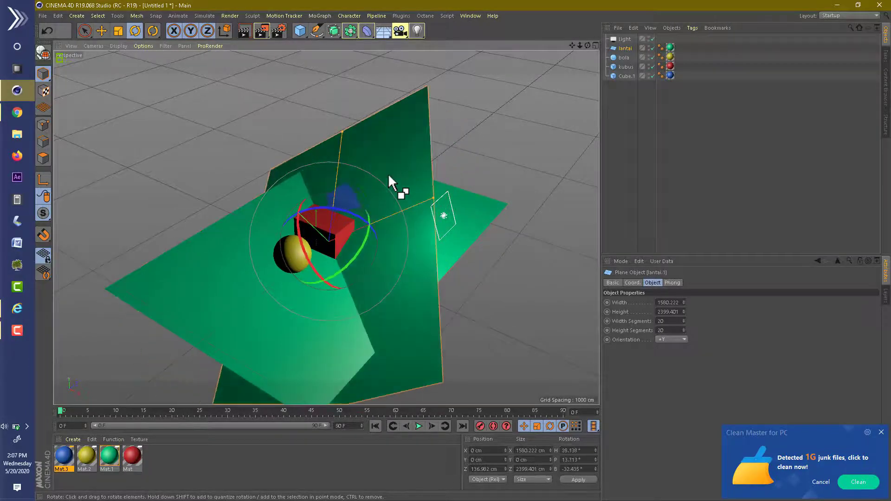
{"action": "key", "text": "ctrl+z"}
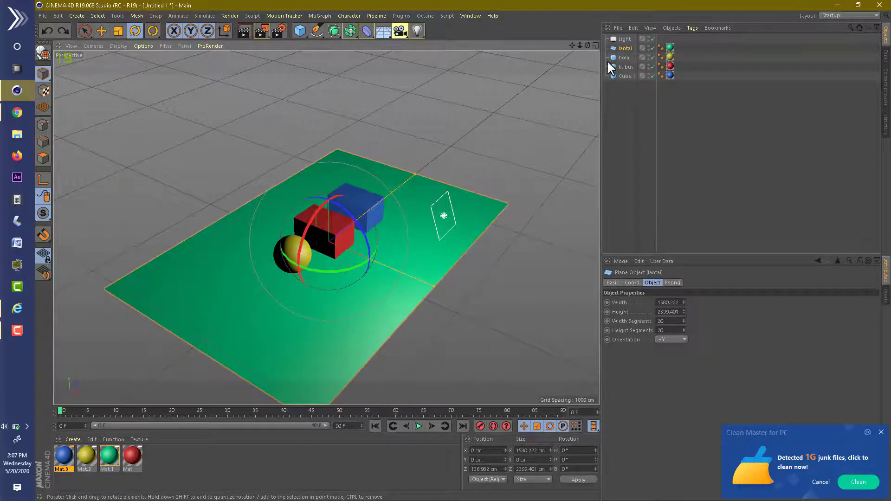
{"action": "left_click_drag", "start_coordinate": [622, 48], "coordinate": [619, 52], "text": "ctrl"}
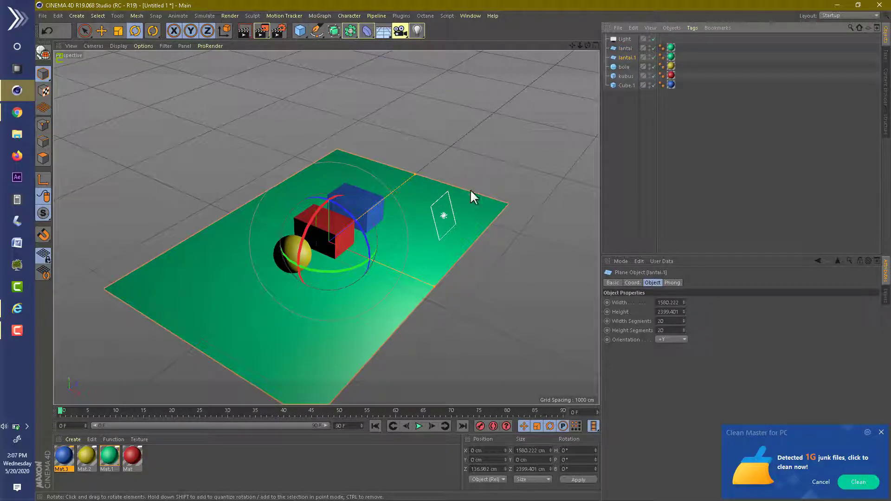
{"action": "left_click_drag", "start_coordinate": [363, 233], "coordinate": [367, 241]}
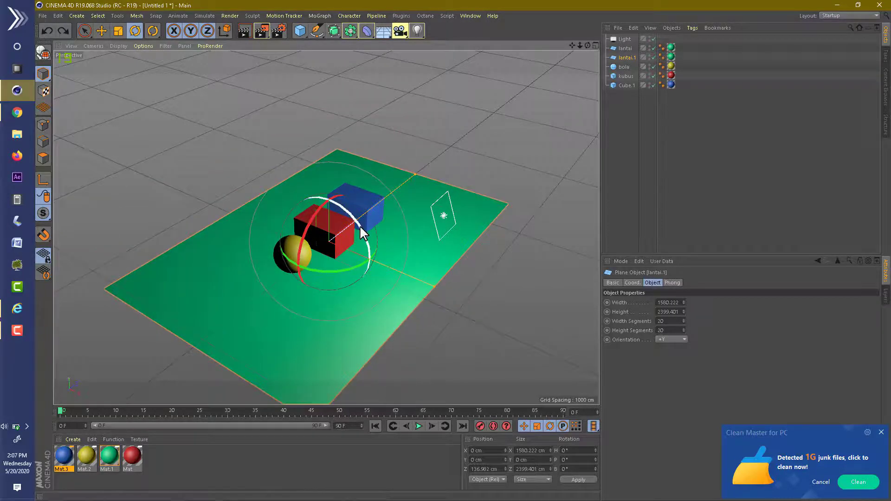
{"action": "key", "text": "ctrl+z"}
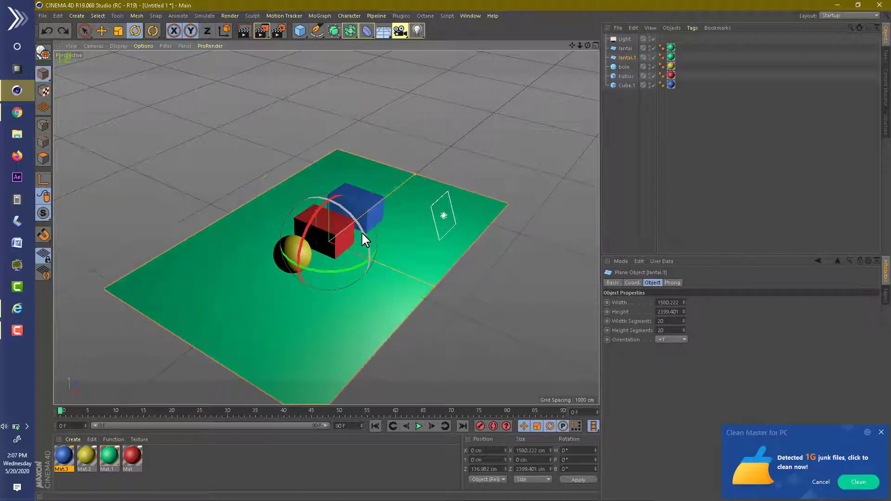
{"action": "left_click_drag", "start_coordinate": [361, 232], "coordinate": [367, 241]}
{"action": "left_click_drag", "start_coordinate": [367, 271], "coordinate": [369, 296]}
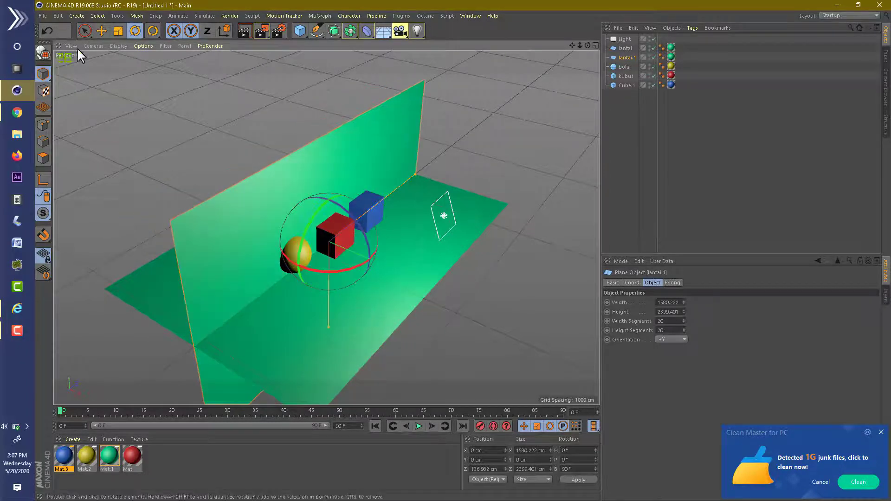
Step: Move lantai.1 to the floor's back edge as a backdrop and preview the render
{"action": "left_click", "coordinate": [102, 31]}
{"action": "mouse_move", "coordinate": [346, 254]}
{"action": "left_mouse_down"}
{"action": "mouse_move", "coordinate": [362, 248]}
{"action": "mouse_move", "coordinate": [291, 219]}
{"action": "left_mouse_up"}
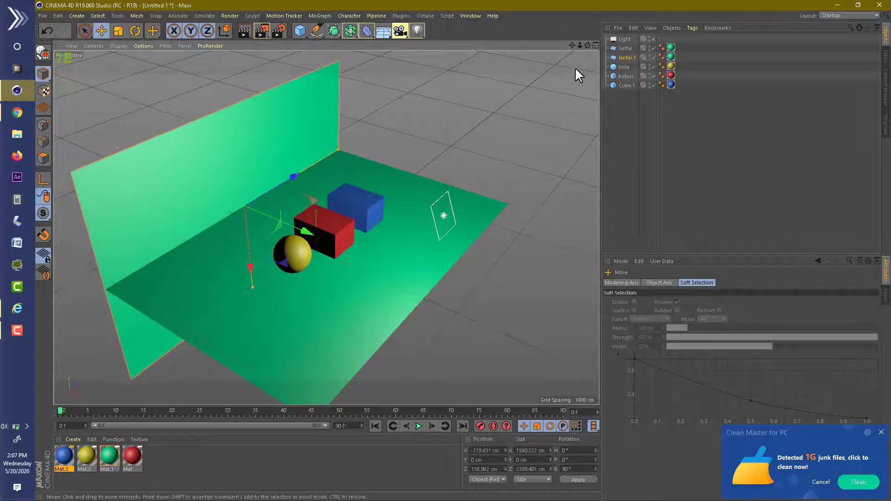
{"action": "left_click_drag", "start_coordinate": [587, 46], "coordinate": [569, 49]}
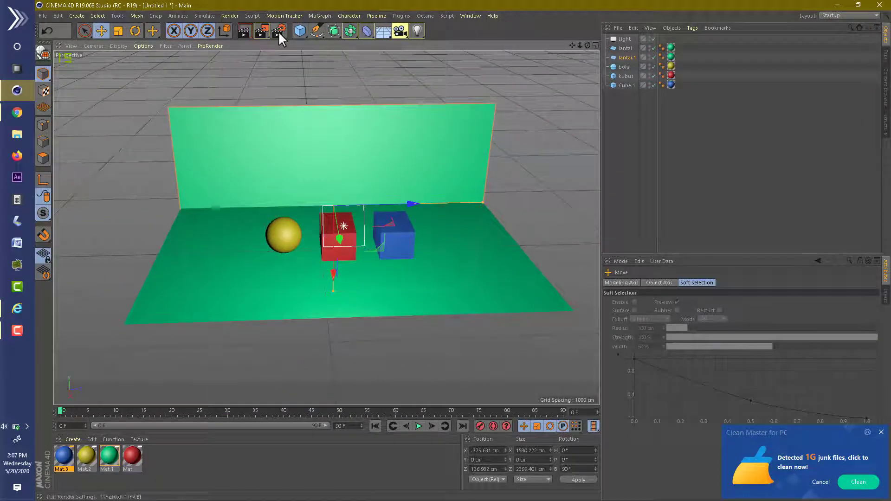
{"action": "left_click", "coordinate": [245, 32]}
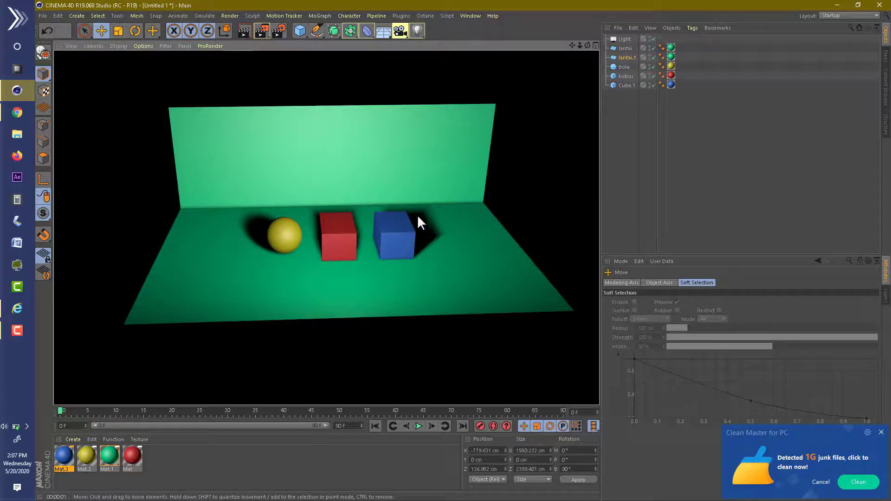
{"action": "left_click", "coordinate": [440, 206]}
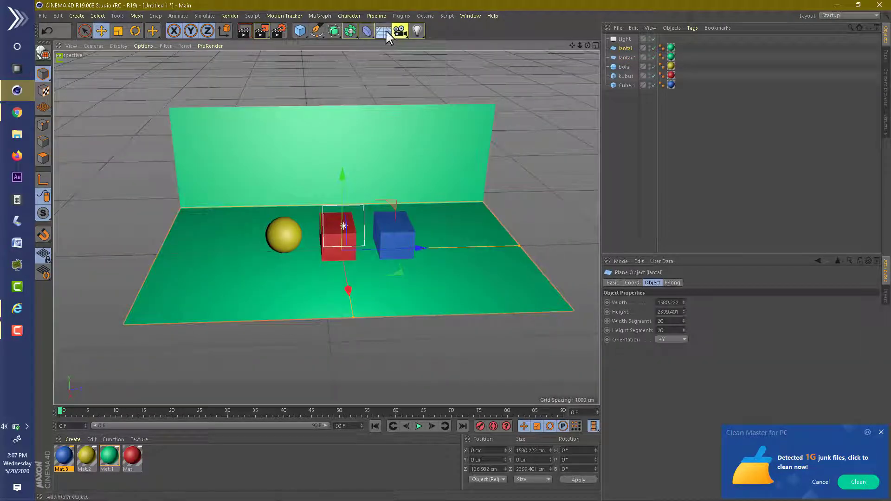
Step: Add a second area light, Light.1, raise it above the scene, and preview the render
{"action": "left_click_drag", "start_coordinate": [416, 31], "coordinate": [459, 44]}
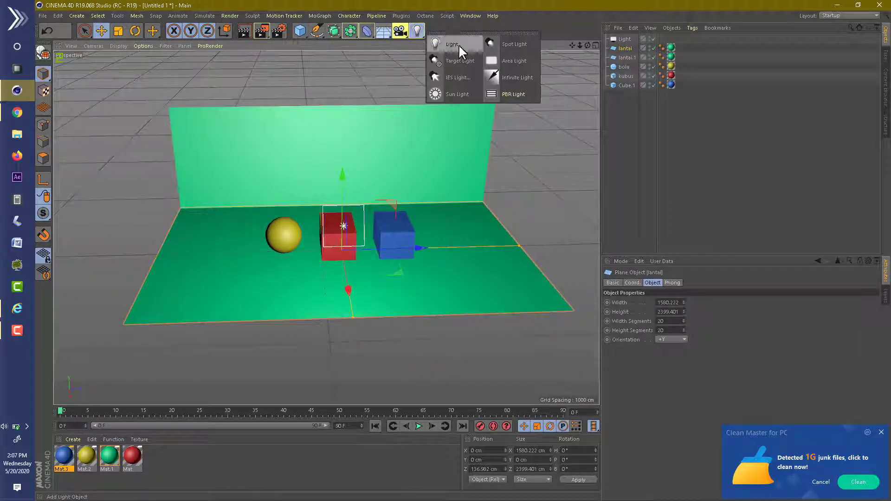
{"action": "left_click", "coordinate": [527, 60]}
{"action": "left_click_drag", "start_coordinate": [328, 179], "coordinate": [320, 55]}
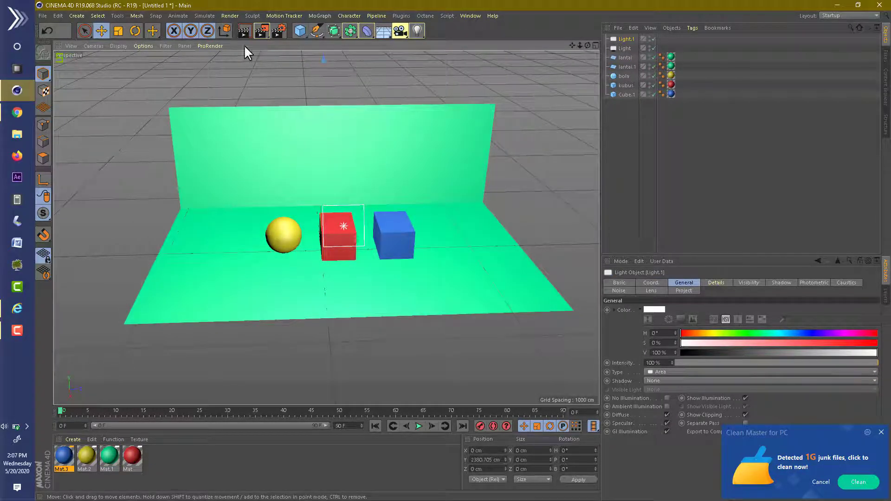
{"action": "left_click", "coordinate": [244, 29]}
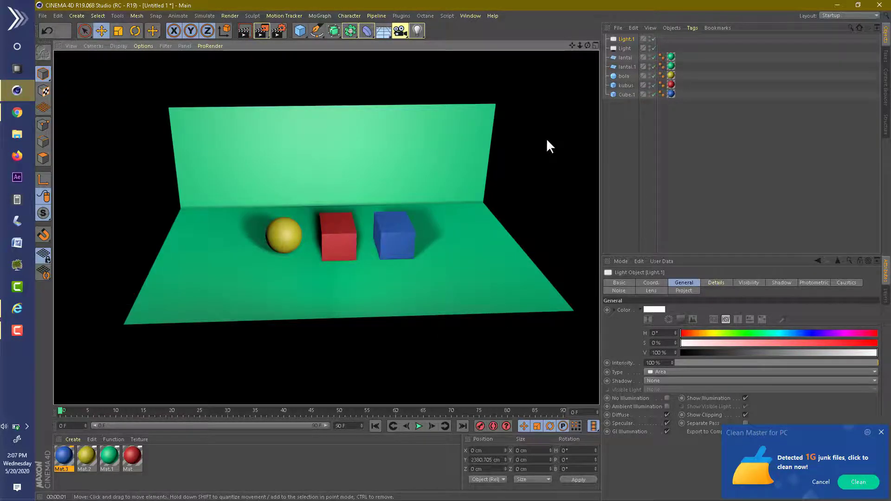
{"action": "left_click", "coordinate": [570, 127]}
{"action": "left_click_drag", "start_coordinate": [580, 45], "coordinate": [559, 88]}
Step: Move Light.1 toward the camera and slightly lower, then render a preview
{"action": "left_click", "coordinate": [626, 39]}
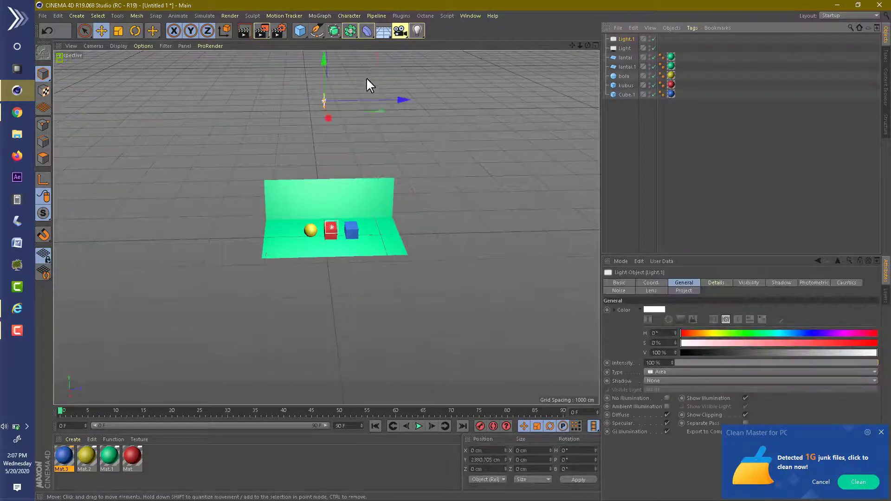
{"action": "left_click_drag", "start_coordinate": [329, 118], "coordinate": [345, 159]}
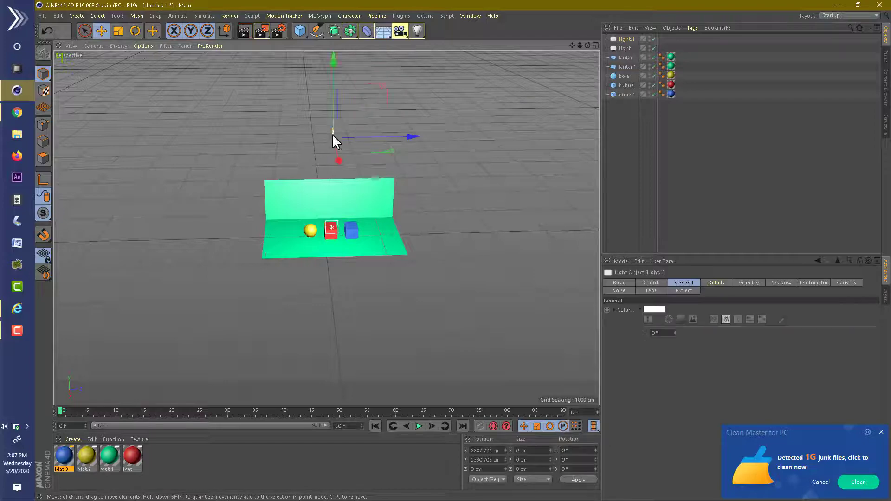
{"action": "left_click_drag", "start_coordinate": [333, 97], "coordinate": [346, 113]}
{"action": "mouse_move", "coordinate": [580, 45]}
{"action": "left_mouse_down"}
{"action": "mouse_move", "coordinate": [631, 51]}
{"action": "mouse_move", "coordinate": [586, 45]}
{"action": "mouse_move", "coordinate": [522, 58]}
{"action": "left_mouse_up"}
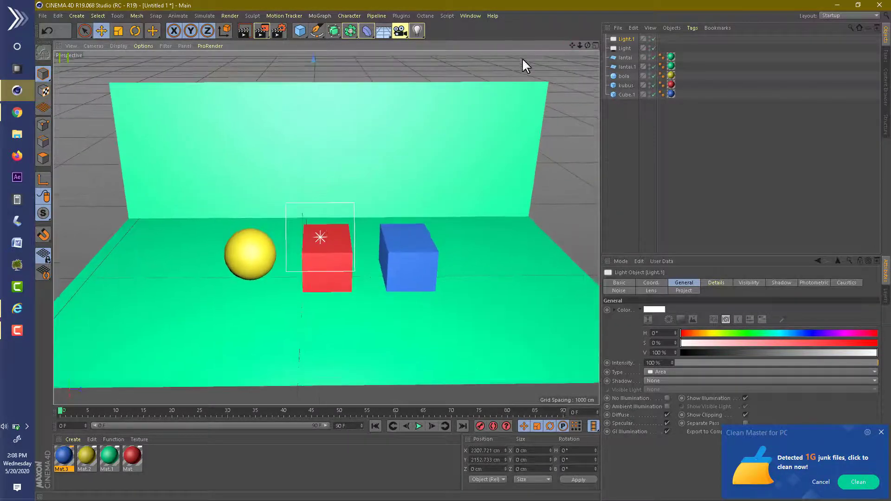
{"action": "left_click", "coordinate": [244, 31]}
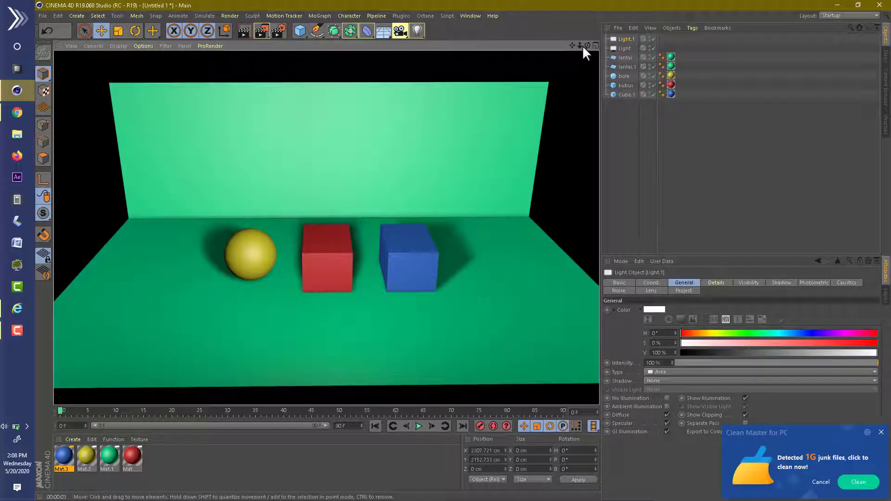
{"action": "left_click_drag", "start_coordinate": [583, 47], "coordinate": [587, 45]}
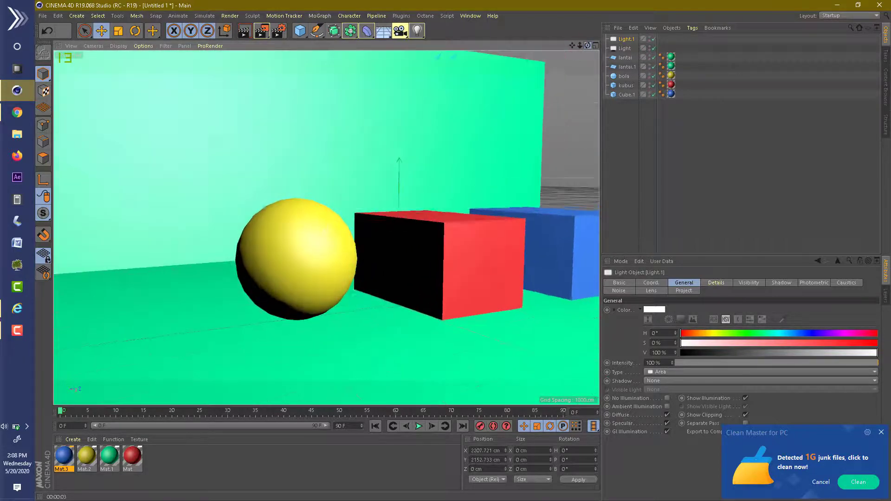
Step: Stretch backdrop lantai.1 to Height 3677.401 and raise it to Y 275.8 cm, previewing the render
{"action": "left_click", "coordinate": [506, 101]}
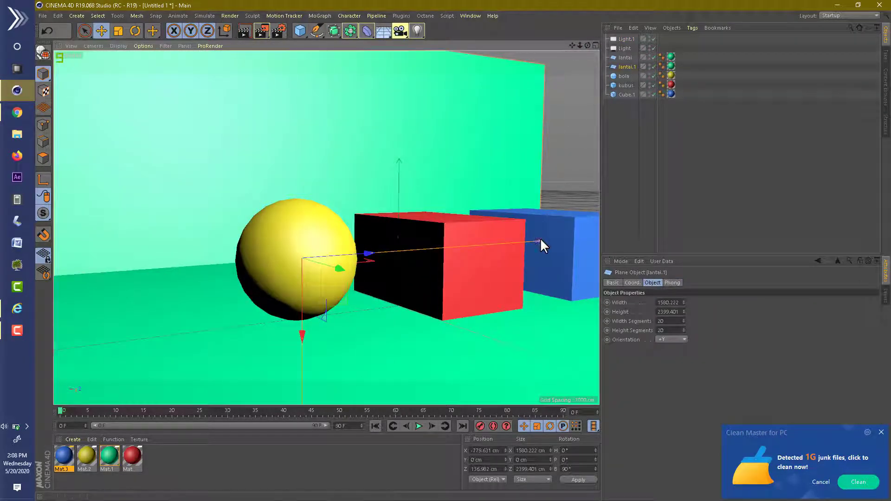
{"action": "left_click_drag", "start_coordinate": [540, 238], "coordinate": [589, 236]}
{"action": "left_click_drag", "start_coordinate": [572, 45], "coordinate": [580, 47]}
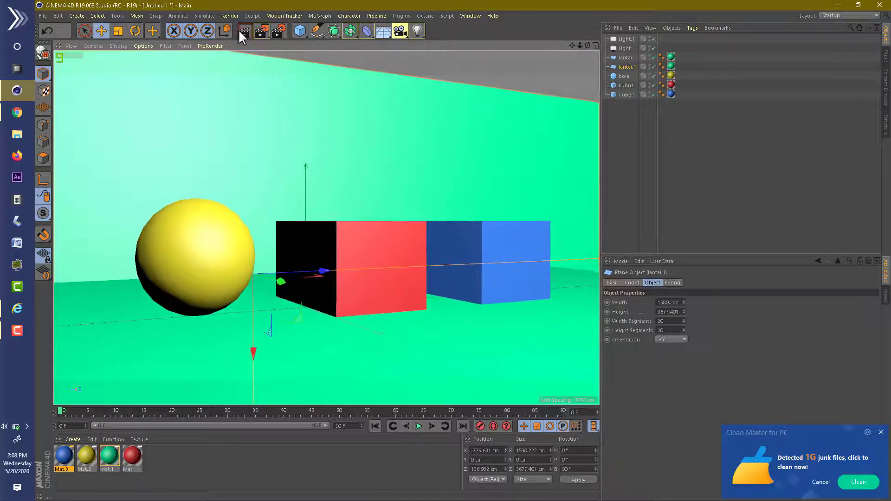
{"action": "left_click", "coordinate": [239, 31]}
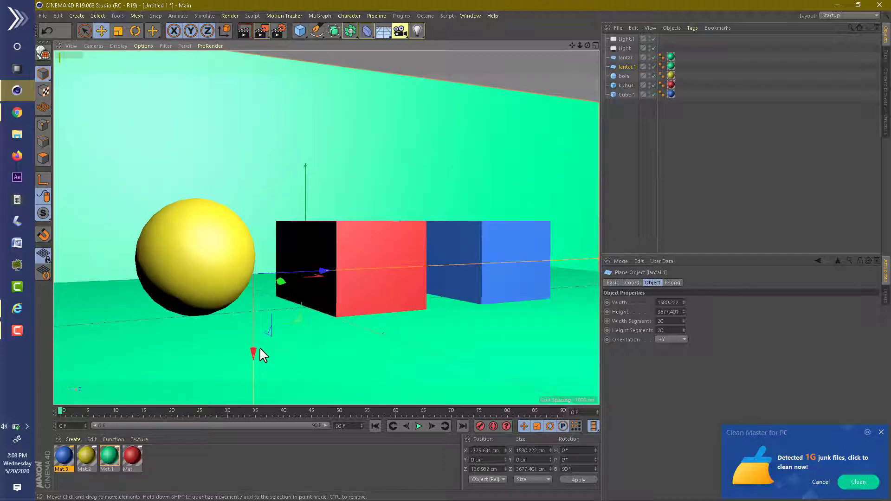
{"action": "left_click_drag", "start_coordinate": [255, 354], "coordinate": [252, 274]}
{"action": "left_click", "coordinate": [240, 30]}
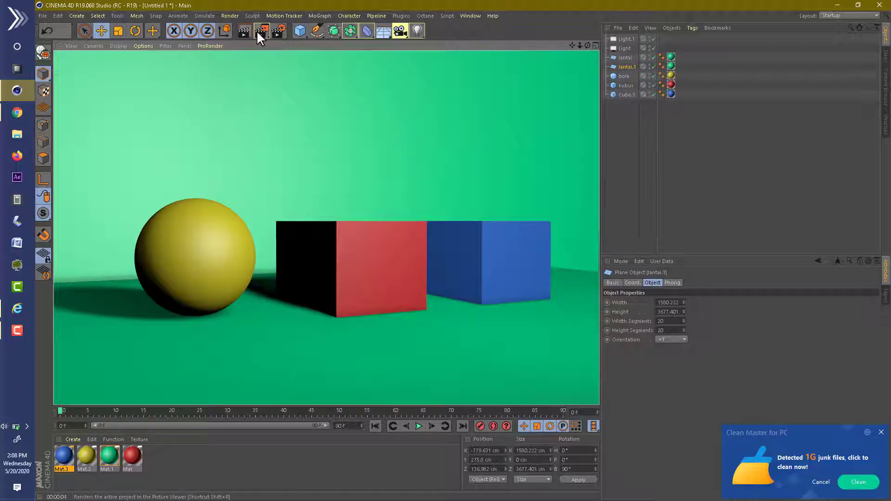
Step: In Render Settings' Save page, set the output format to PNG at 16 Bit/Channel
{"action": "left_click", "coordinate": [275, 28]}
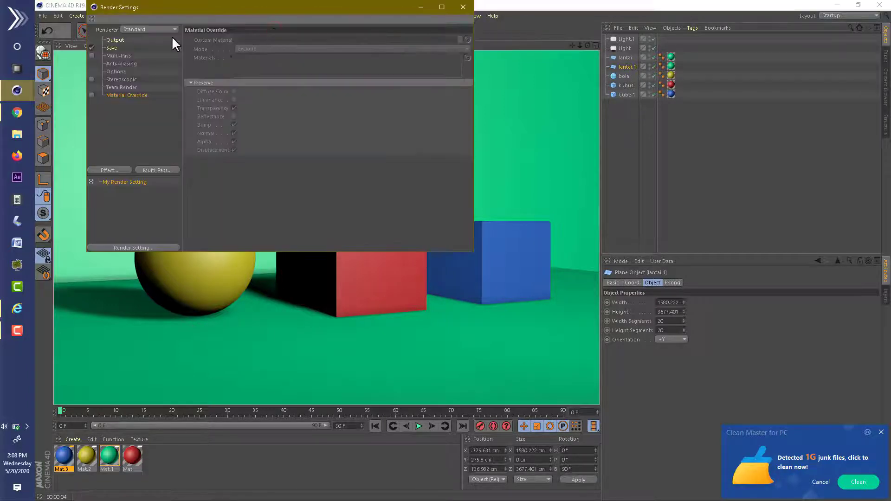
{"action": "left_click", "coordinate": [112, 47]}
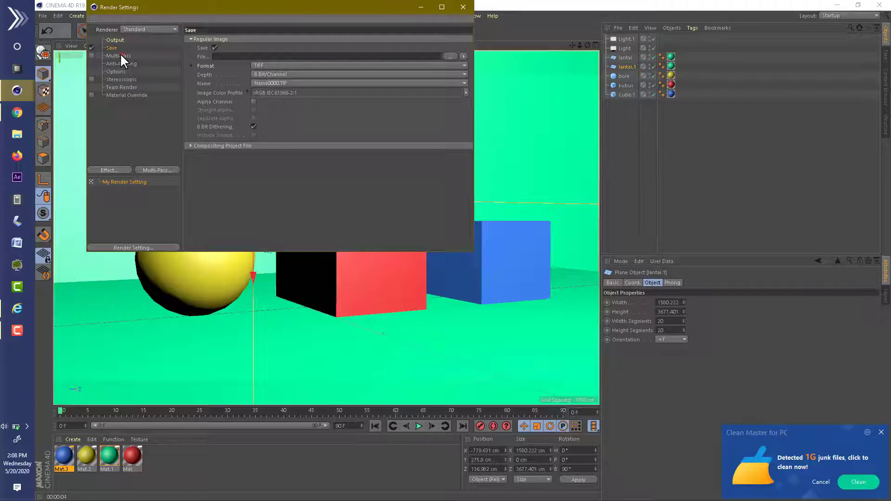
{"action": "left_click", "coordinate": [121, 56]}
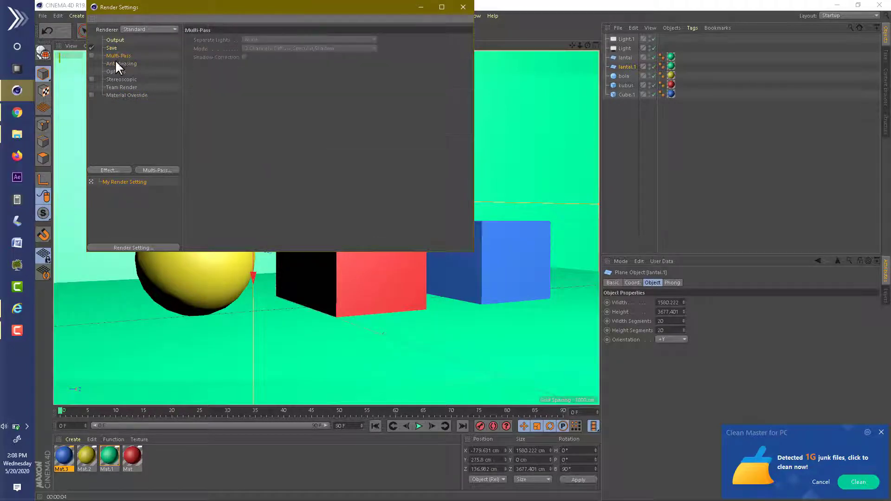
{"action": "left_click", "coordinate": [115, 70]}
{"action": "left_click", "coordinate": [113, 48]}
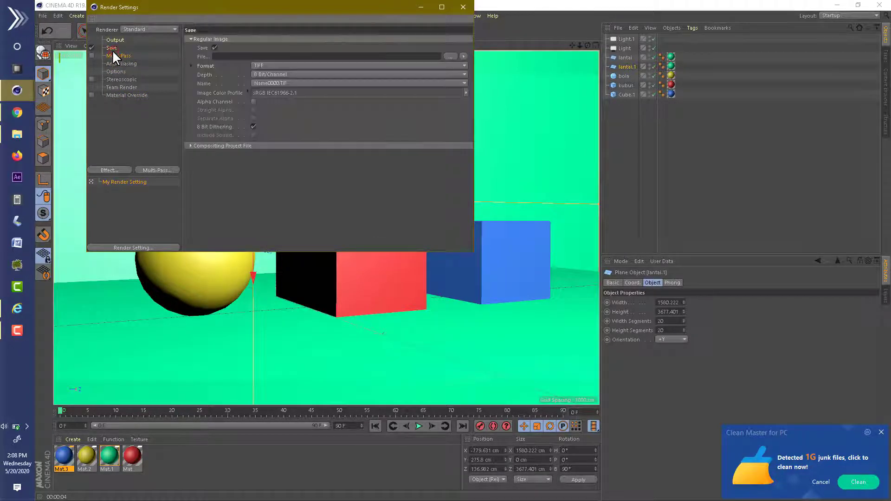
{"action": "left_click", "coordinate": [447, 66]}
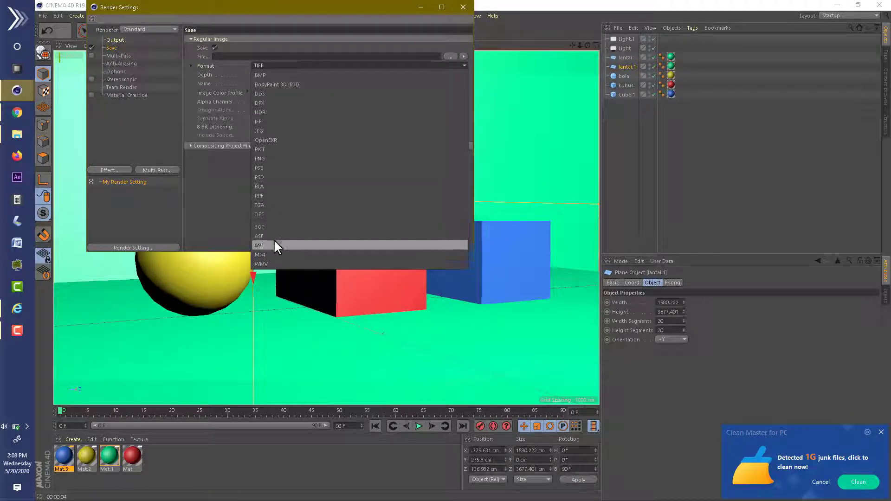
{"action": "left_click", "coordinate": [271, 157]}
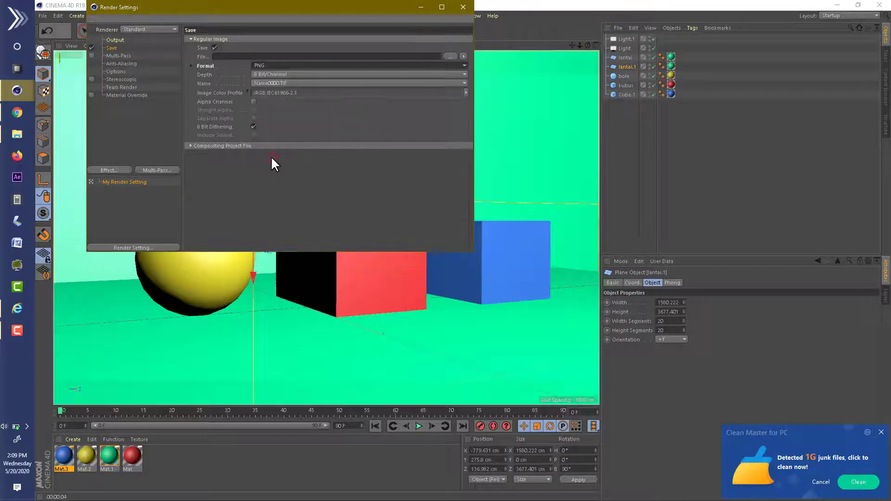
{"action": "left_click", "coordinate": [271, 74]}
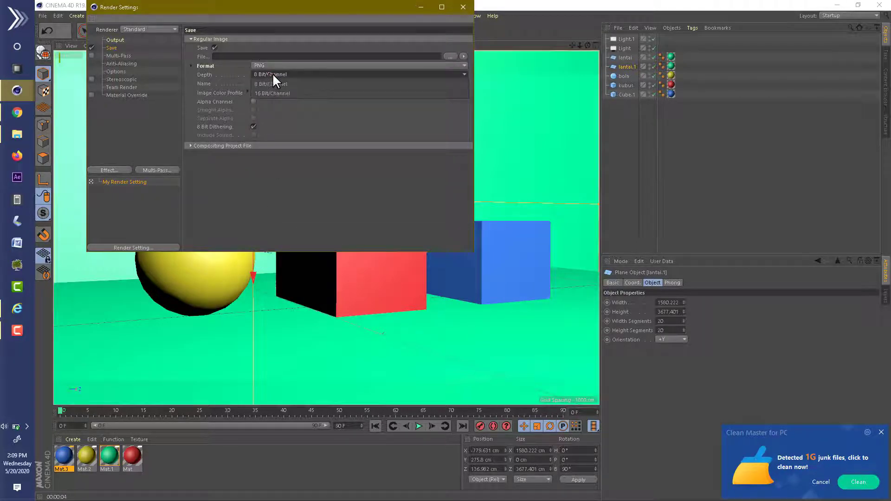
{"action": "left_click", "coordinate": [280, 93]}
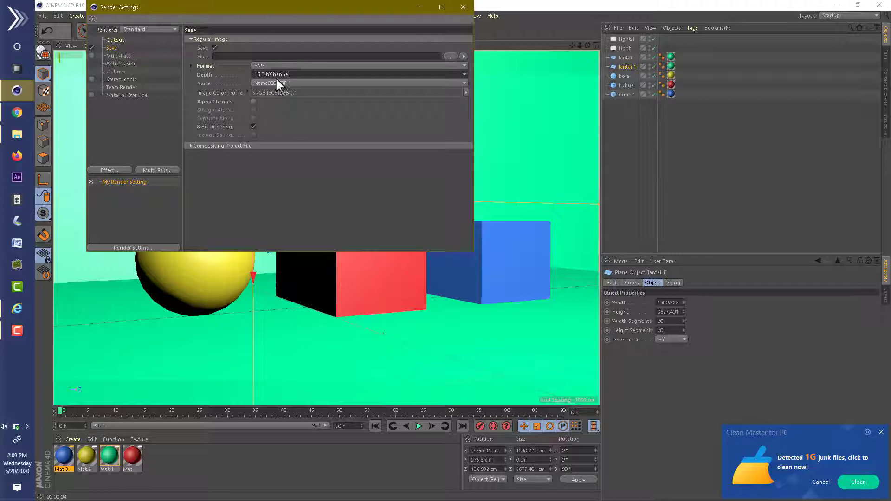
{"action": "left_click", "coordinate": [291, 81]}
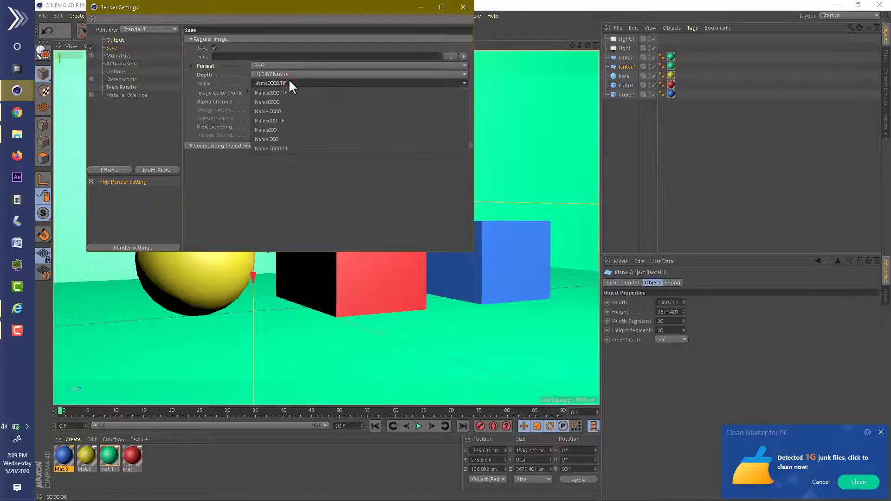
{"action": "left_click", "coordinate": [289, 80]}
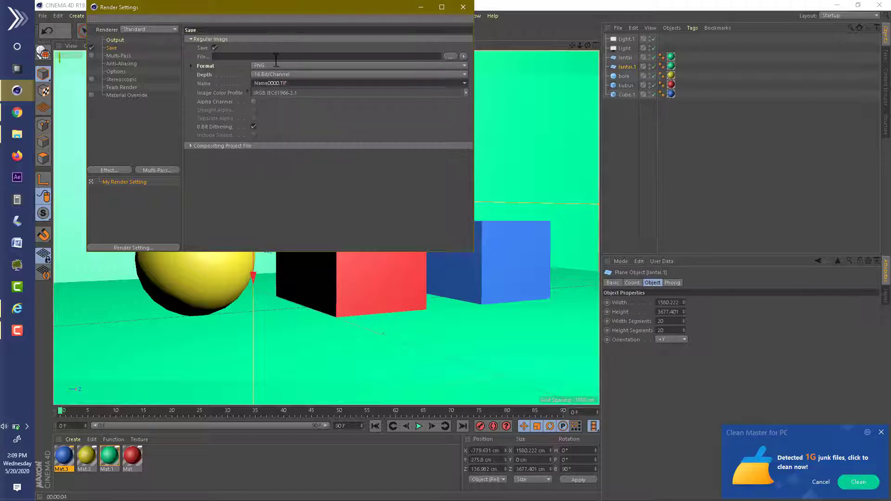
Step: Set the render save path to a file named test on the Desktop
{"action": "left_click", "coordinate": [447, 56]}
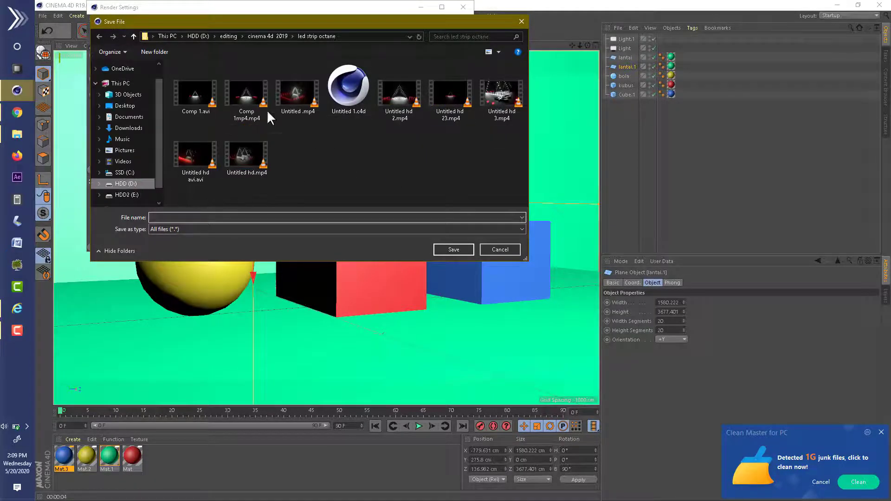
{"action": "left_click", "coordinate": [518, 249]}
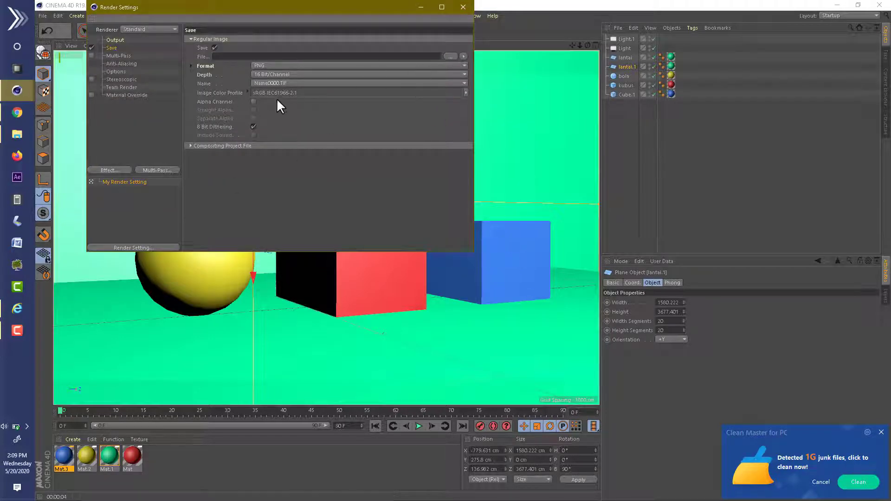
{"action": "left_click", "coordinate": [446, 57]}
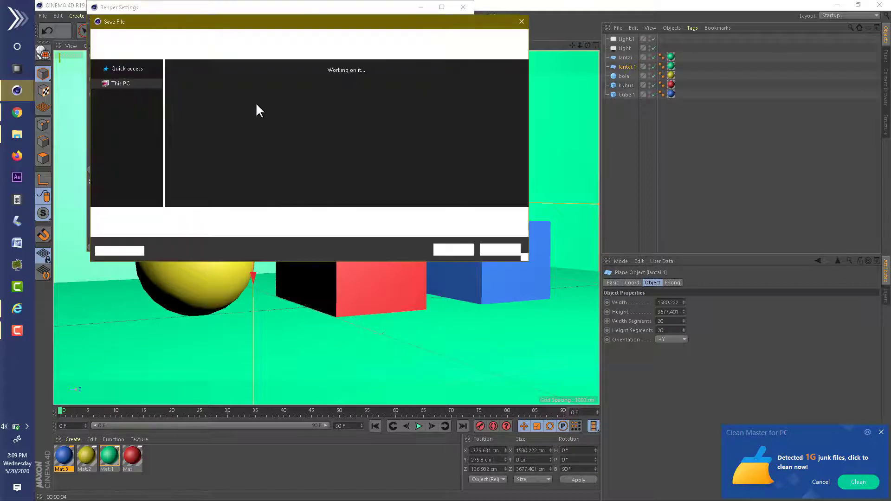
{"action": "left_click", "coordinate": [124, 105]}
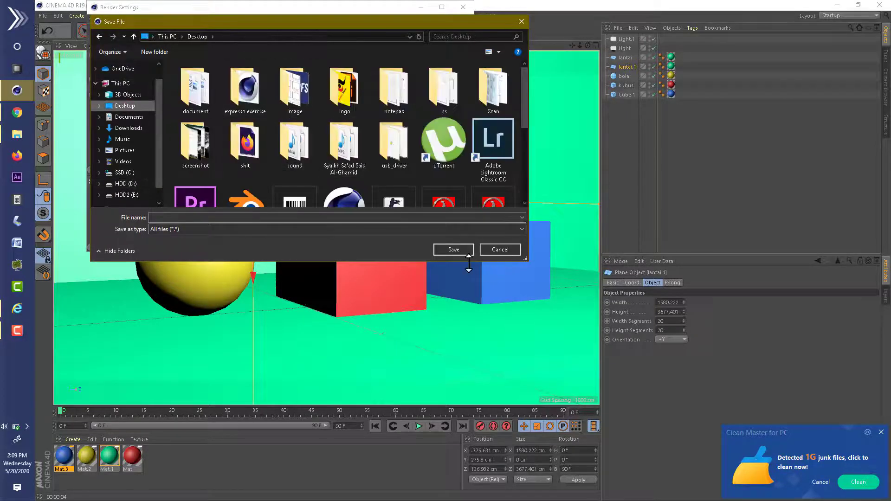
{"action": "left_click", "coordinate": [333, 217]}
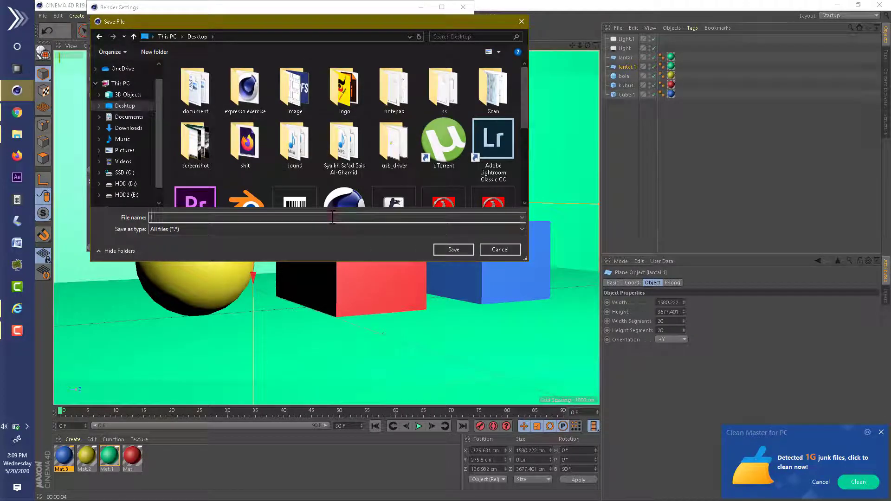
{"action": "type", "text": "test"}
{"action": "left_click", "coordinate": [461, 246]}
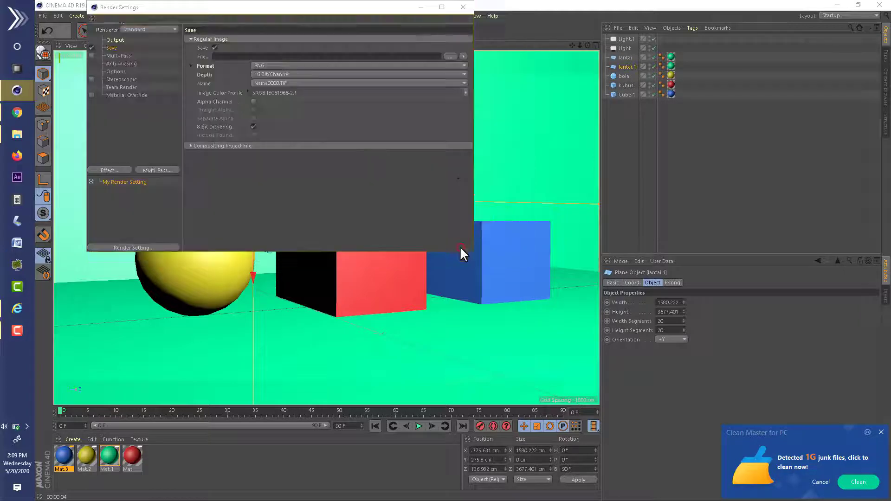
Step: Render the scene to the Picture Viewer as test.png, then minimize the windows to the desktop
{"action": "left_click", "coordinate": [463, 7]}
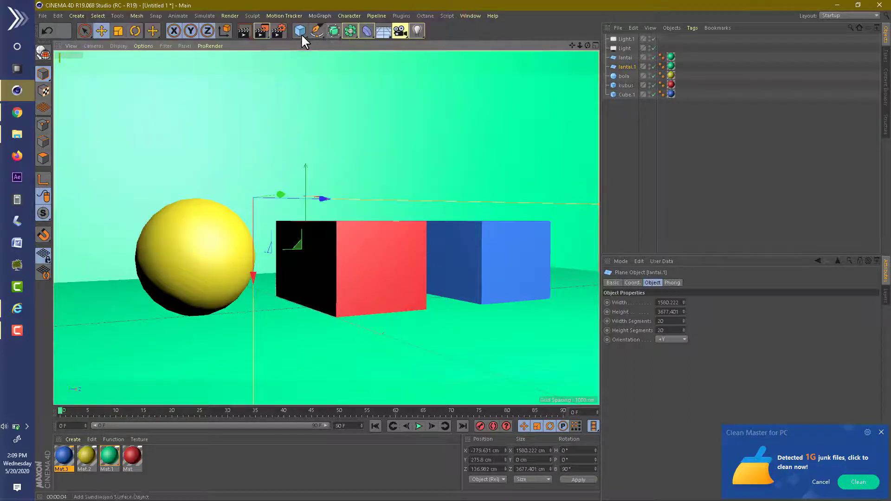
{"action": "left_click", "coordinate": [263, 29]}
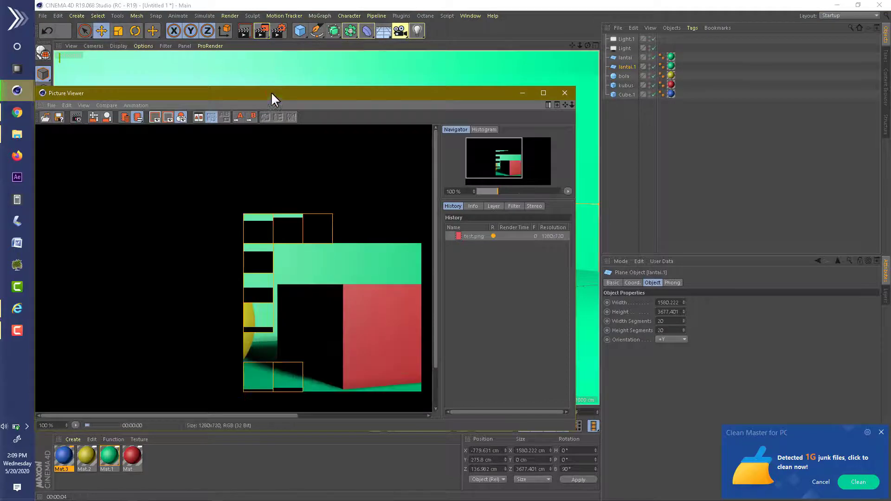
{"action": "left_click_drag", "start_coordinate": [271, 91], "coordinate": [415, 58]}
{"action": "scroll", "coordinate": [490, 161], "scroll_direction": "down", "scroll_amount": 1}
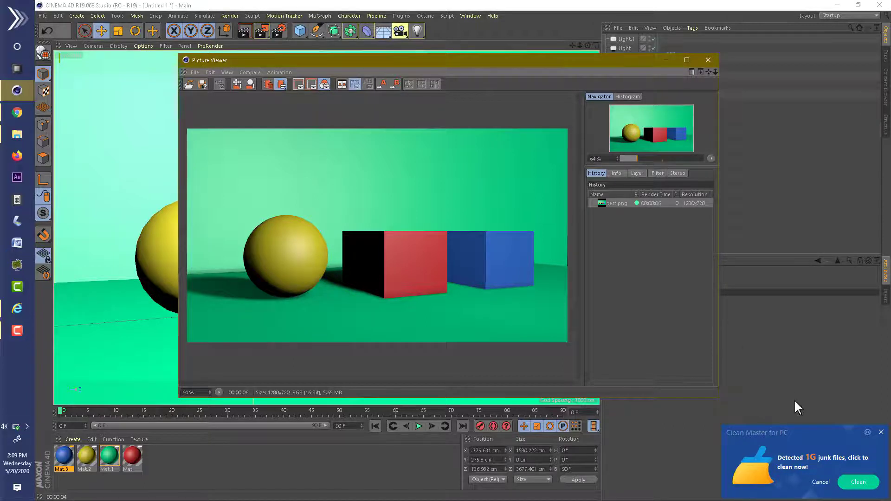
{"action": "left_click", "coordinate": [820, 482]}
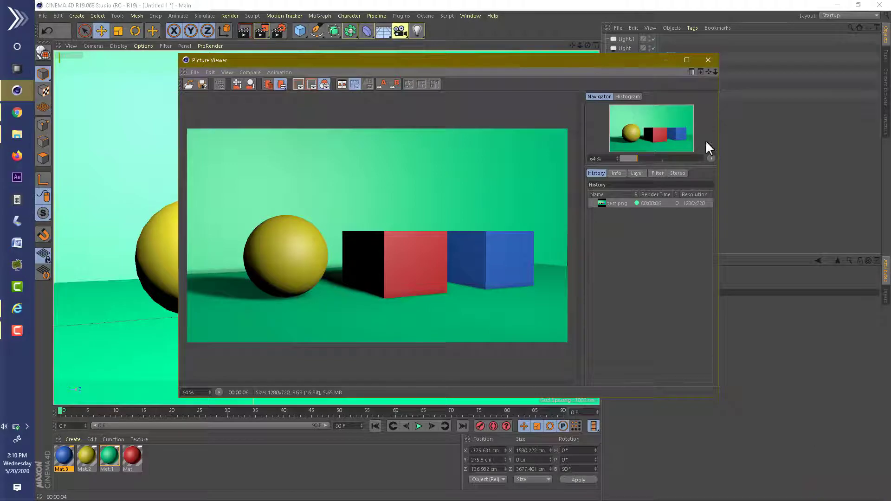
{"action": "left_click", "coordinate": [673, 63]}
{"action": "left_click", "coordinate": [835, 5]}
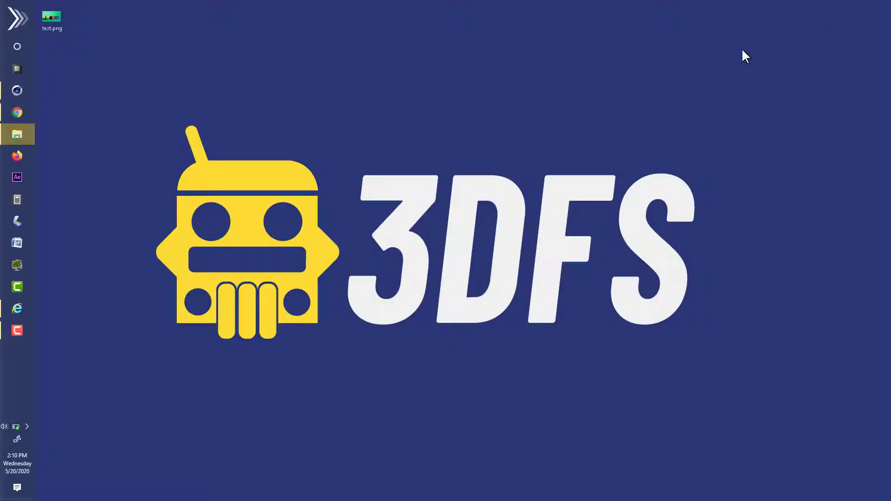
{"action": "left_click_drag", "start_coordinate": [56, 21], "coordinate": [130, 47]}
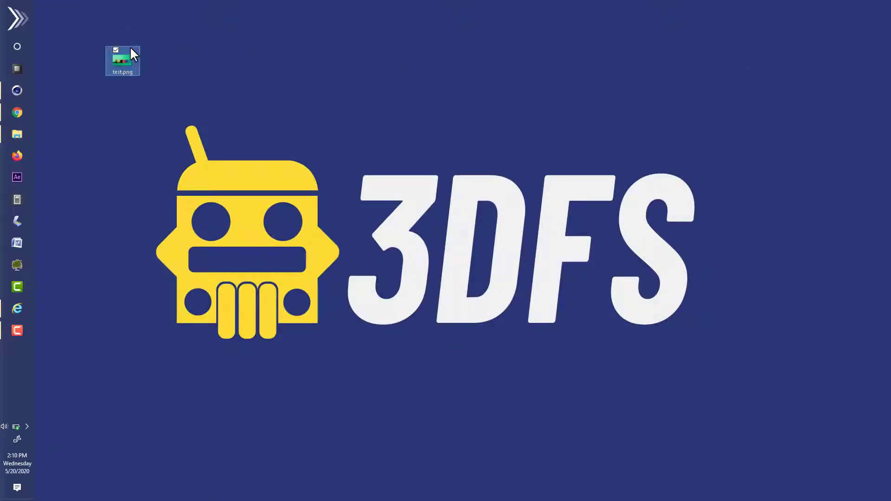
{"action": "double_click", "coordinate": [130, 49]}
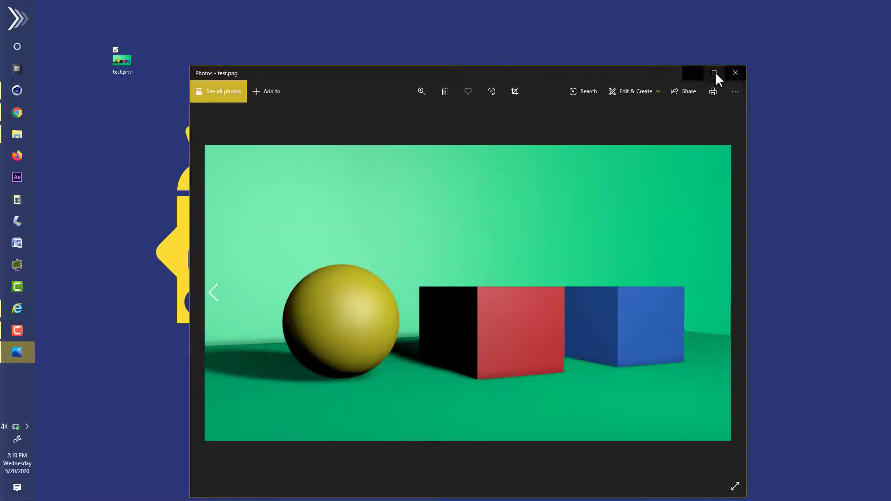
{"action": "left_click", "coordinate": [715, 73]}
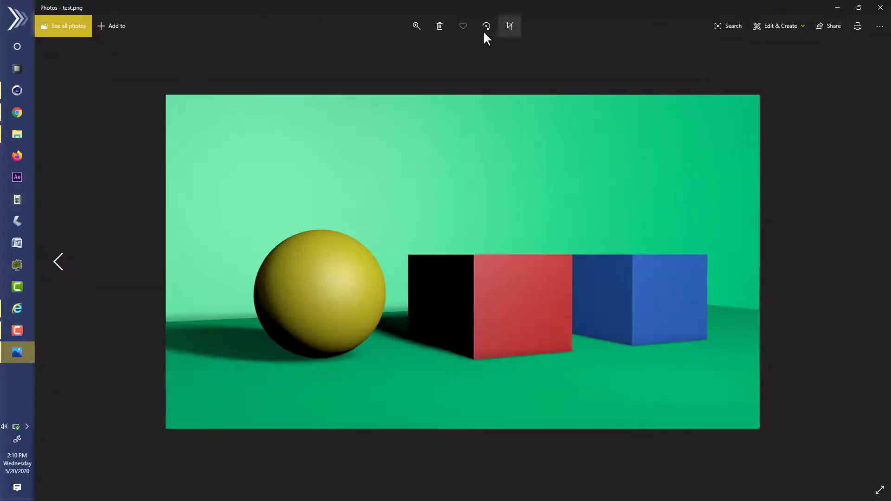
{"action": "left_click", "coordinate": [883, 10]}
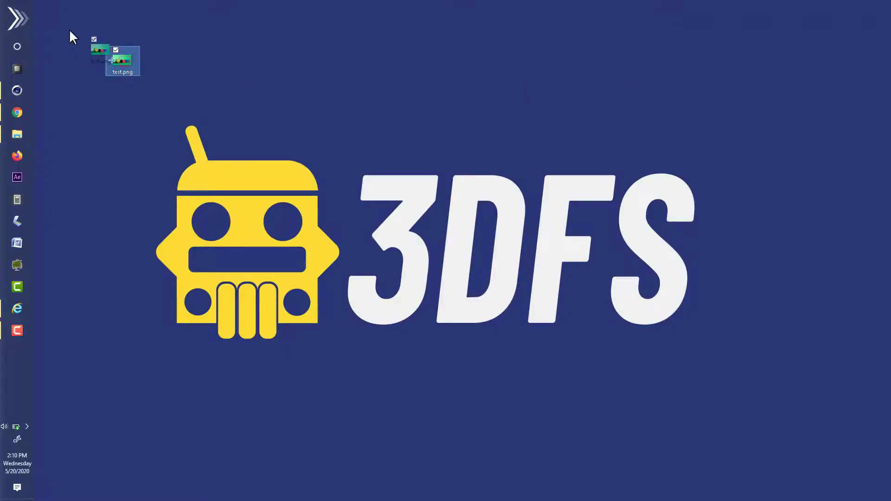